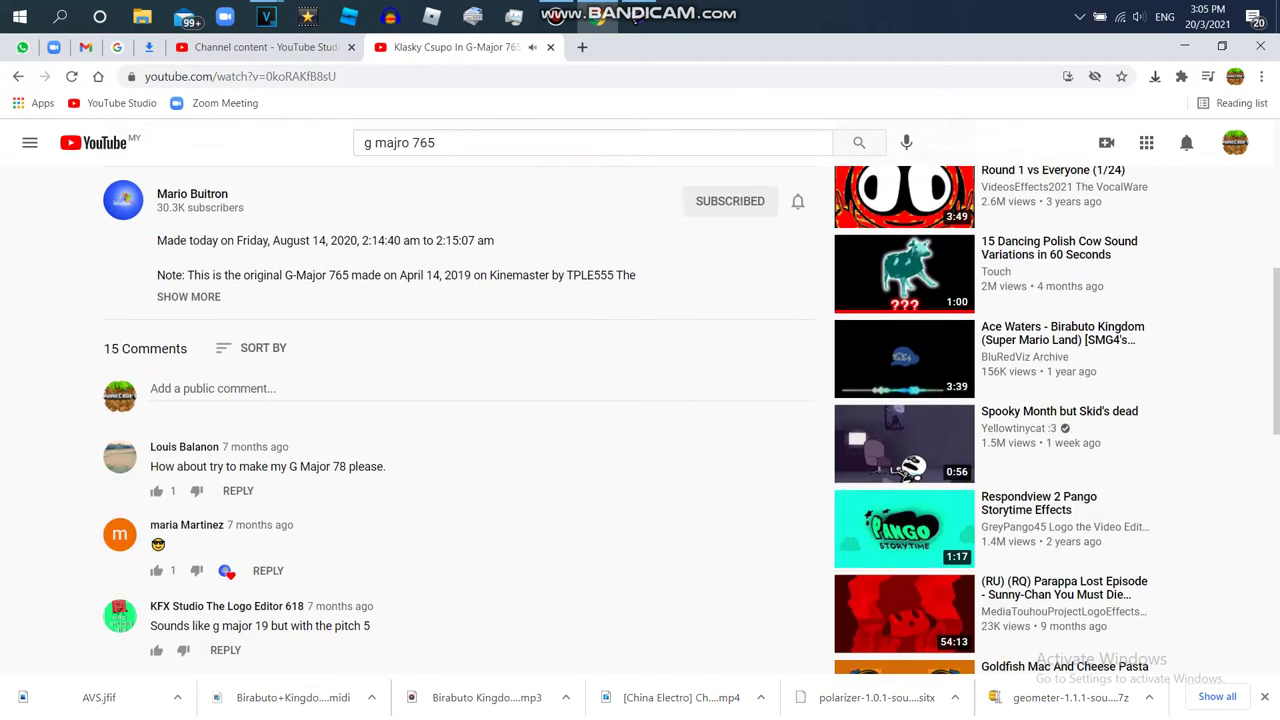
Step: Expand the video's description and view the G-Major 765 effect recipe
click(189, 297)
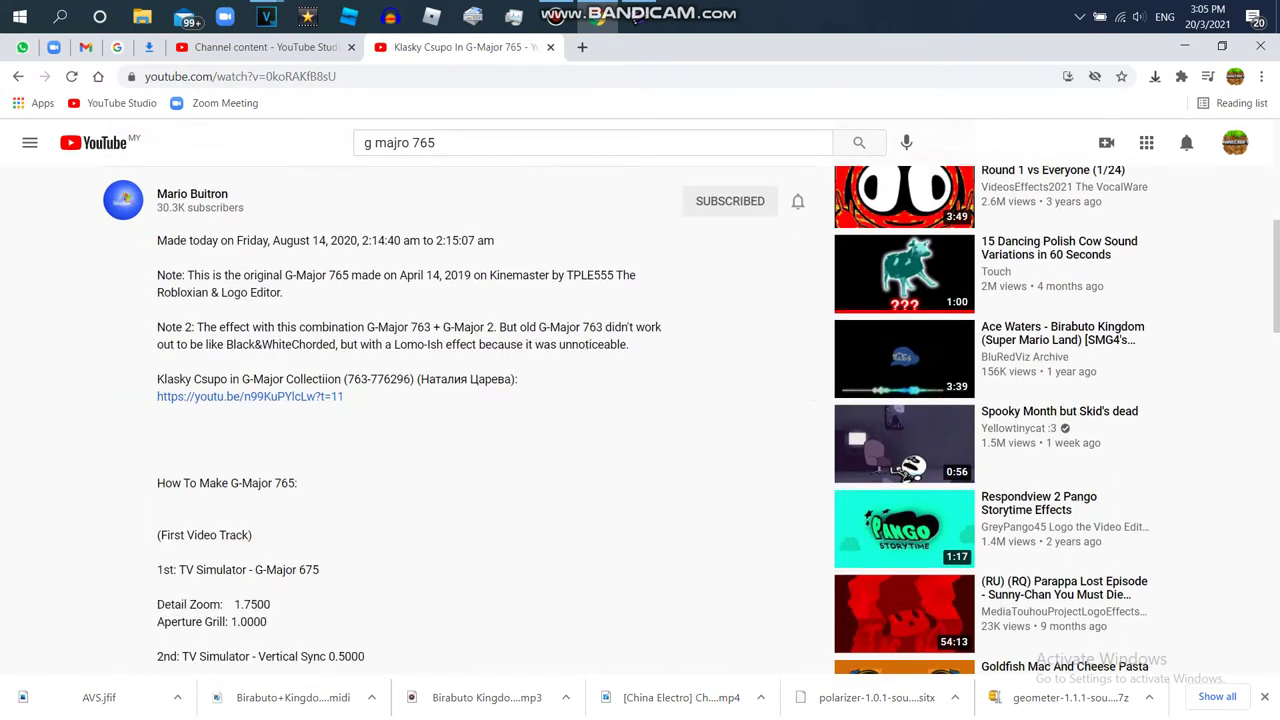
scroll(460, 420, down, 3)
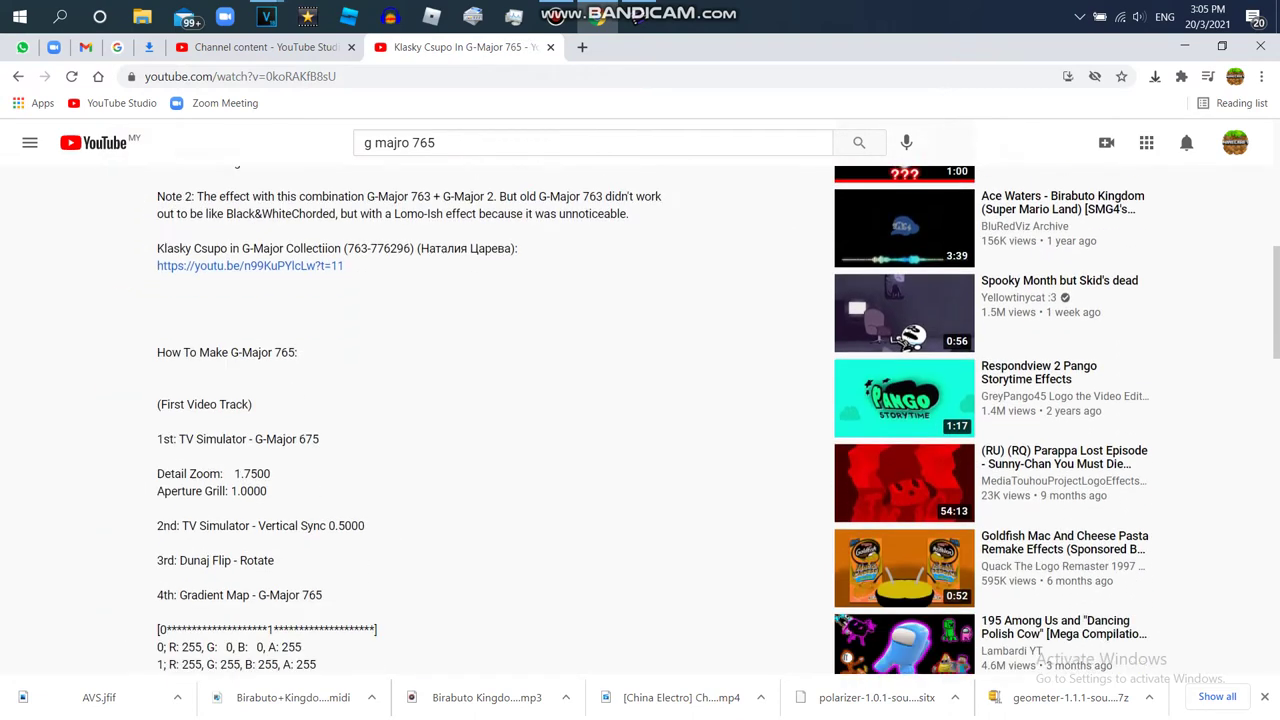
Step: In AVS Video Editor, place the Klasky Csupo Robot video on the main video line and adjust its Pitch Shift rate
click(638, 17)
drag(225, 145, 130, 518)
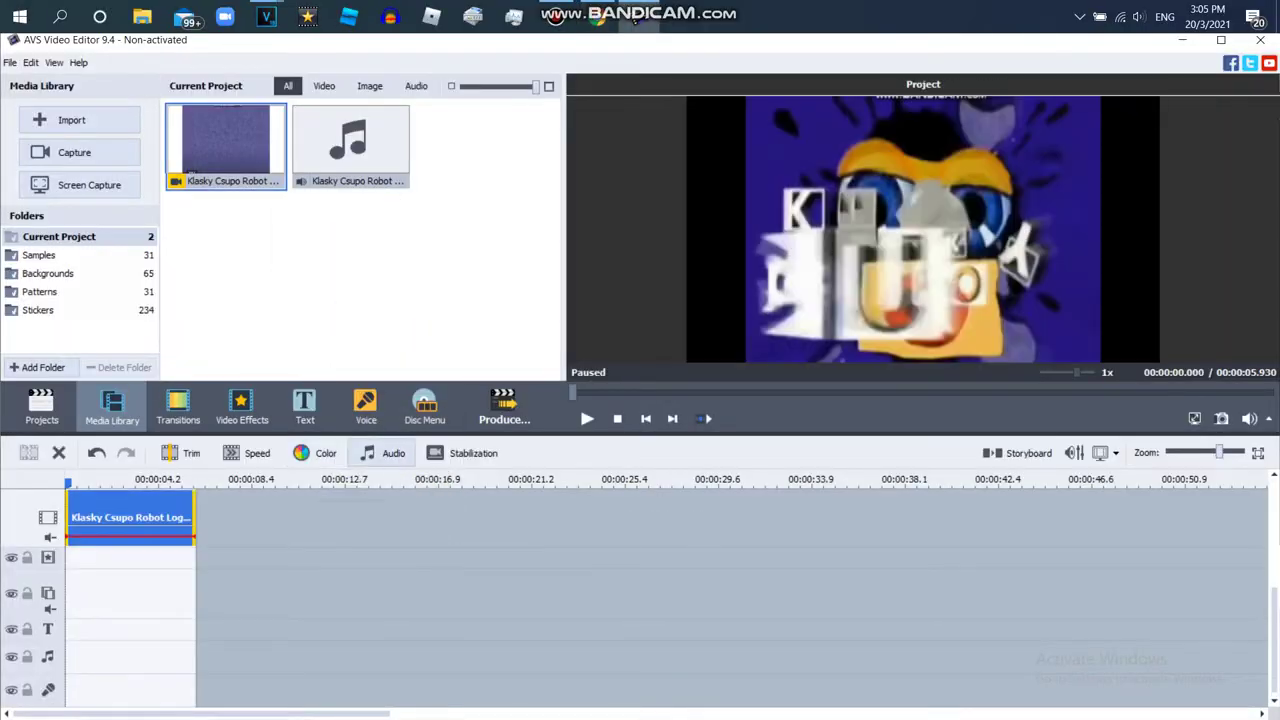
click(557, 17)
scroll(1000, 336, down, 6)
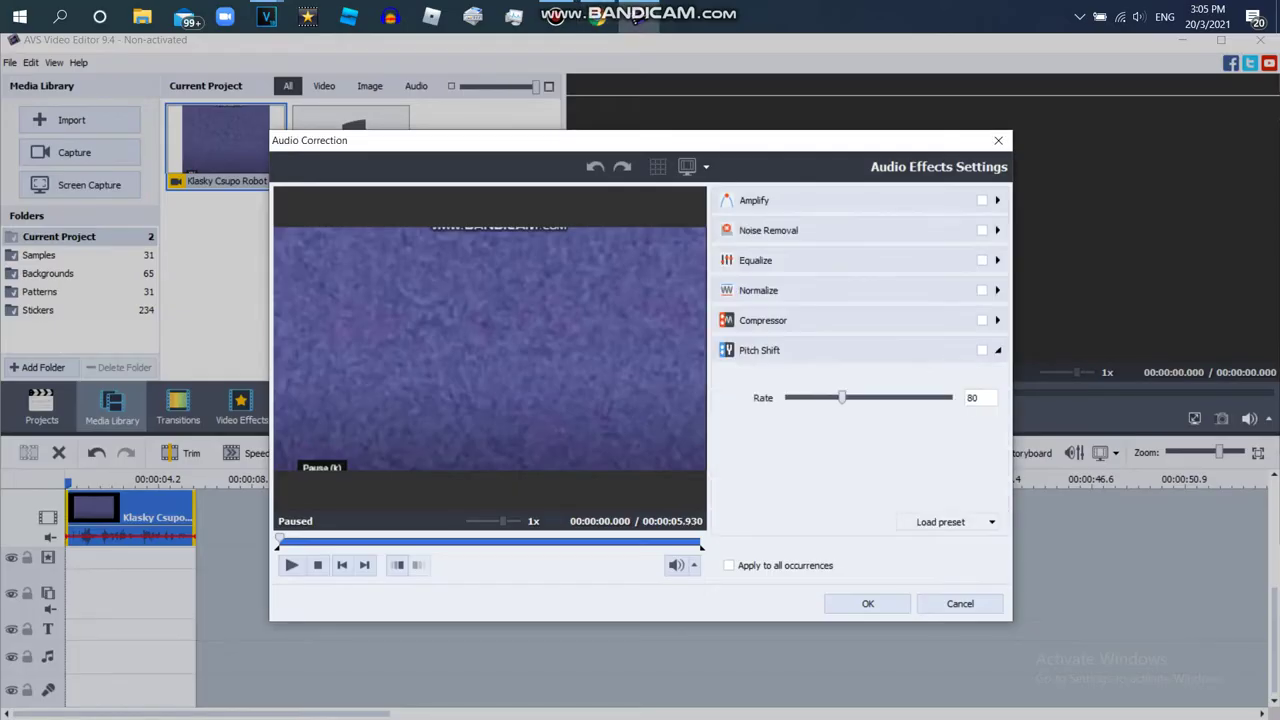
drag(842, 398, 867, 398)
click(868, 603)
Step: Add the Klasky Csupo Robot audio file to the music line and apply Pitch Shift to it
drag(350, 145, 150, 660)
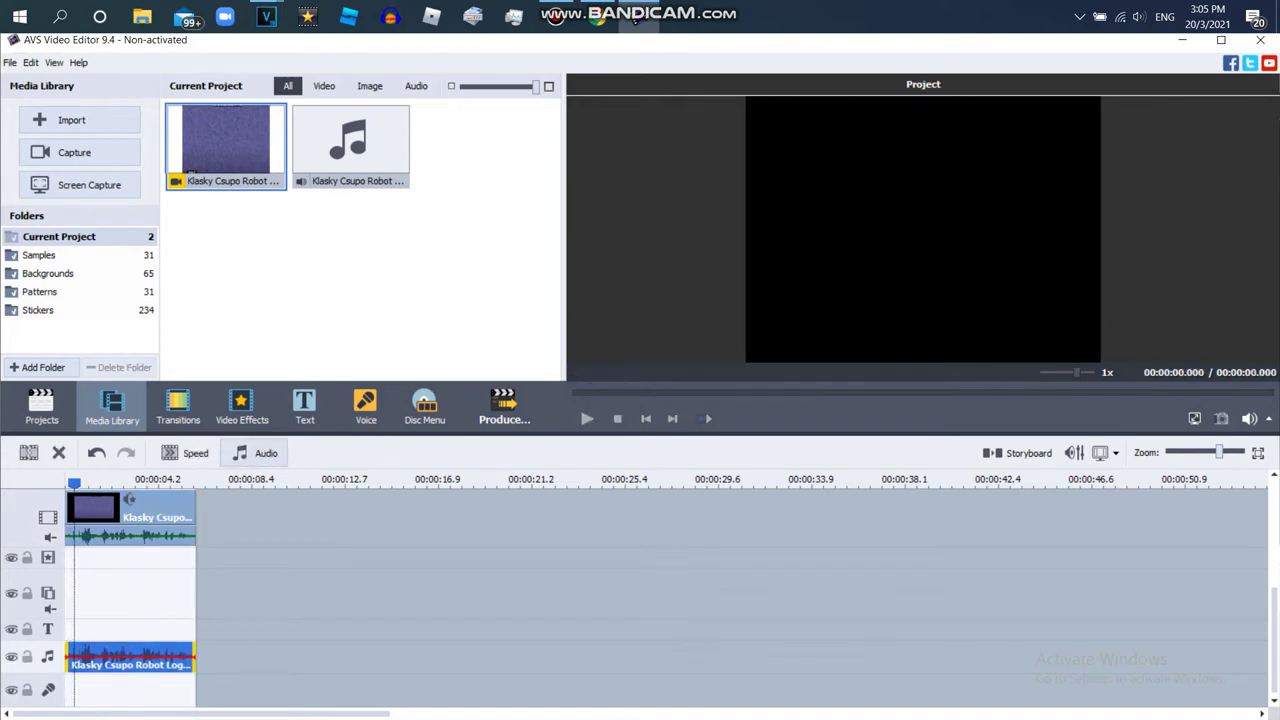
click(255, 453)
click(762, 523)
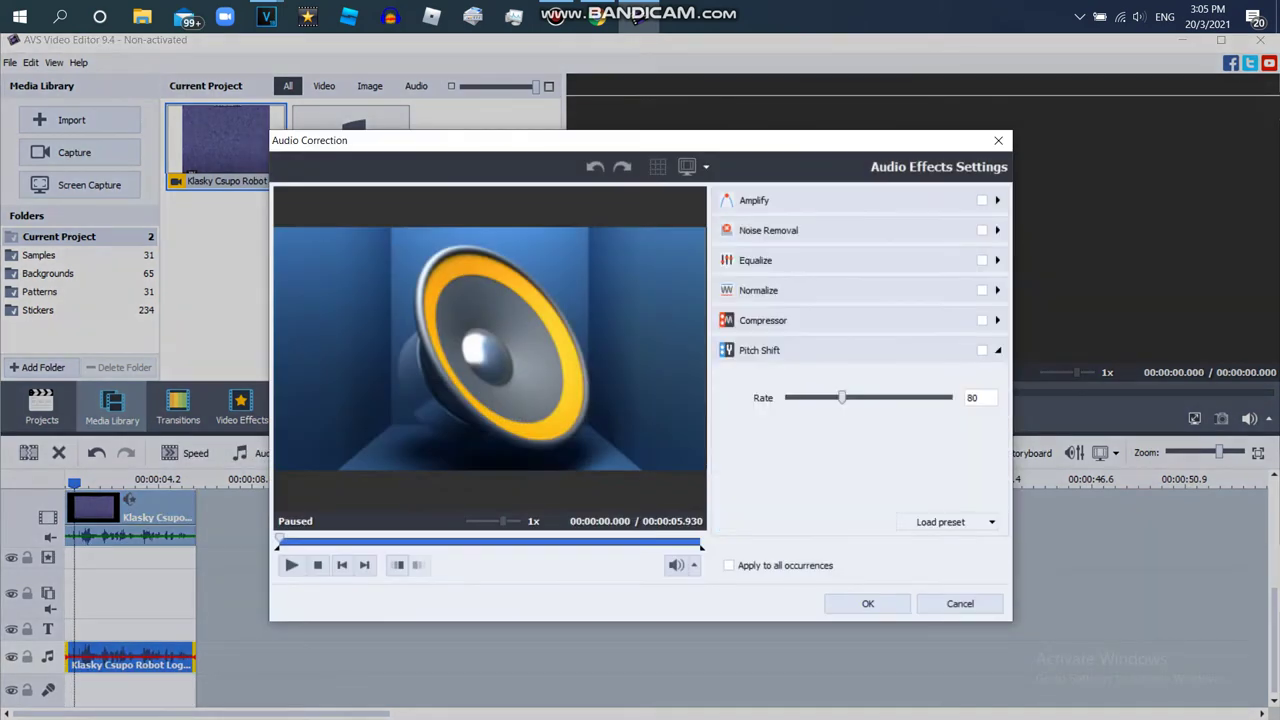
click(868, 603)
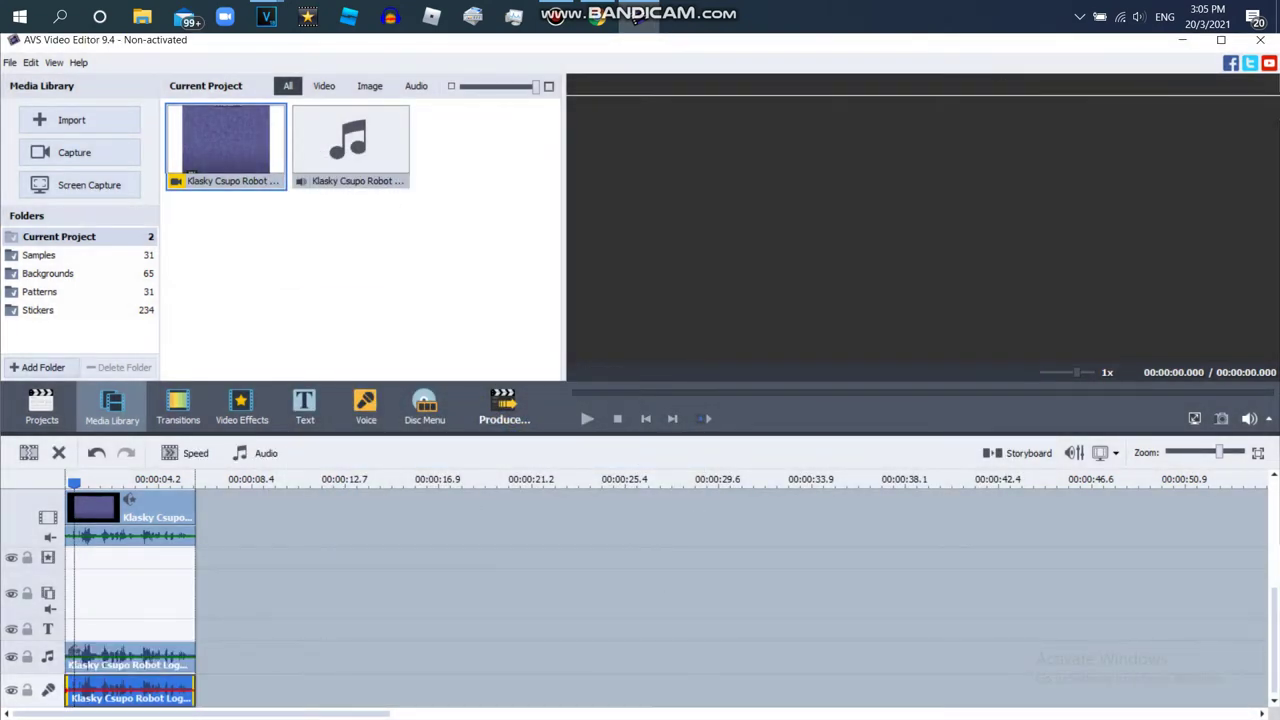
Step: Place a second copy of the audio on the voice line at the start and adjust its Pitch Shift rate
drag(260, 657, 130, 691)
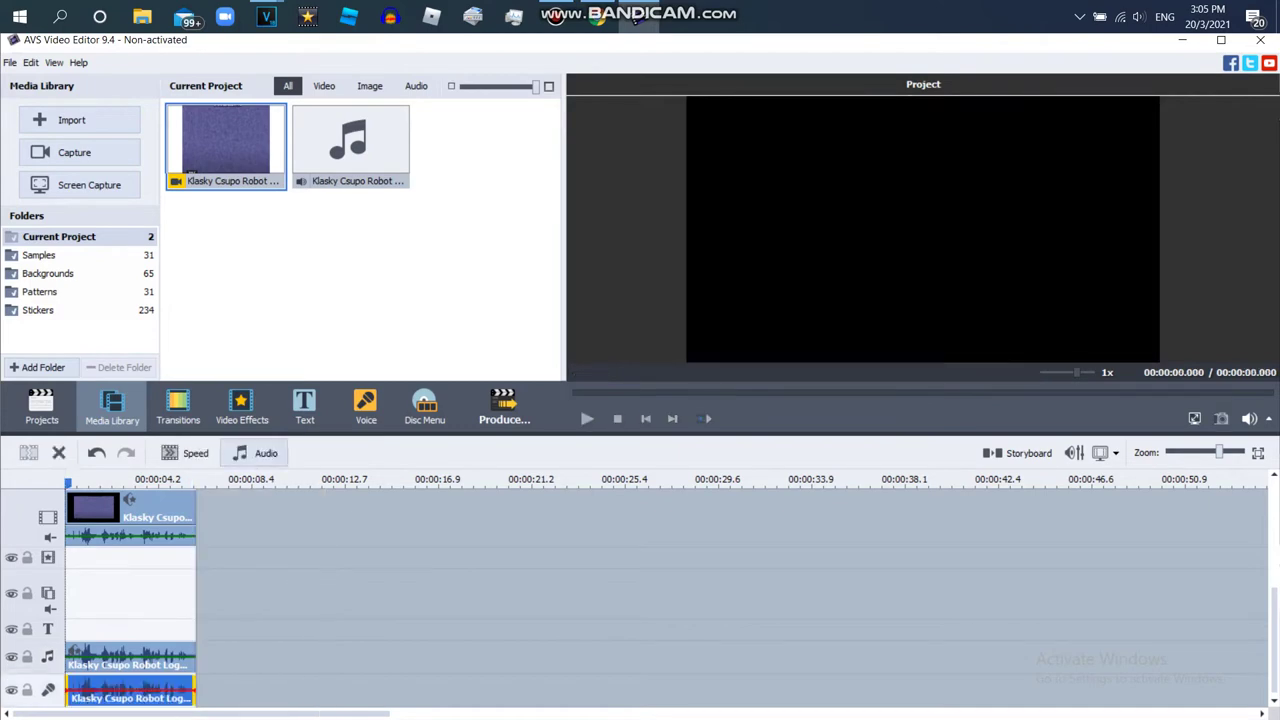
click(256, 453)
click(760, 525)
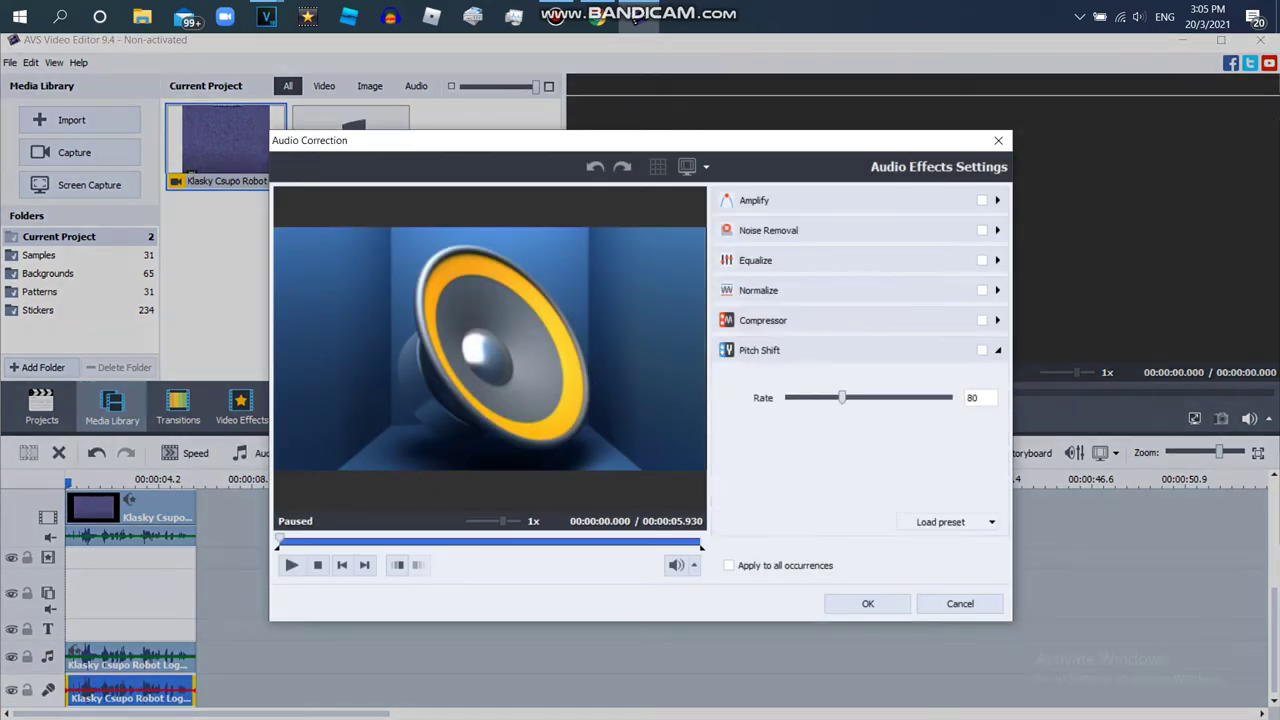
drag(842, 397, 833, 397)
click(867, 604)
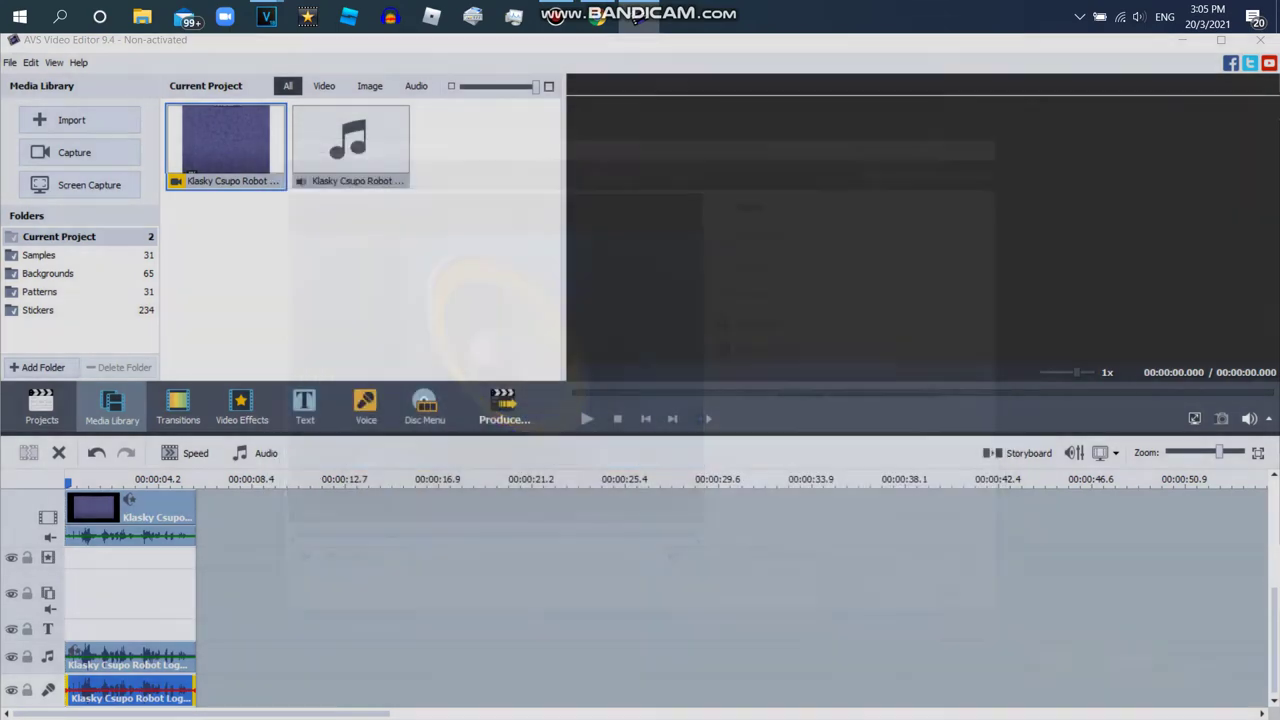
Step: Switch to Chrome and review the first video track's effects in the G-Major 765 recipe
click(241, 406)
click(597, 17)
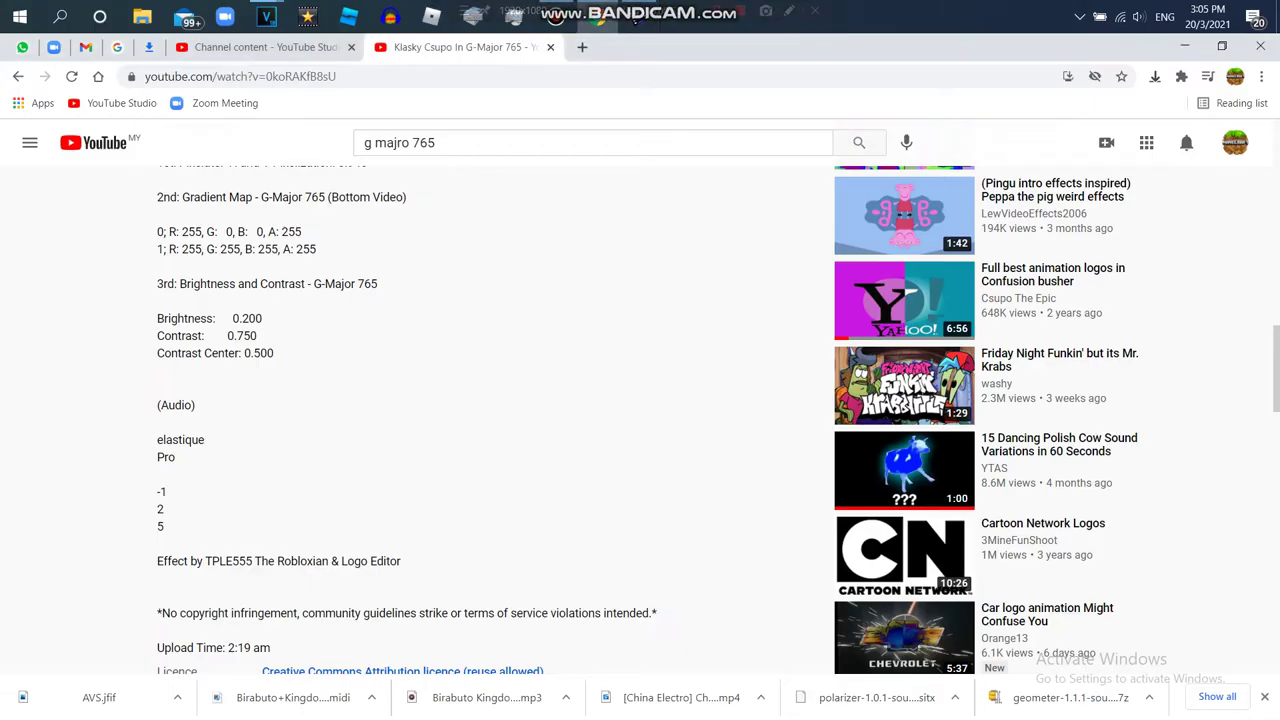
scroll(640, 420, up, 2)
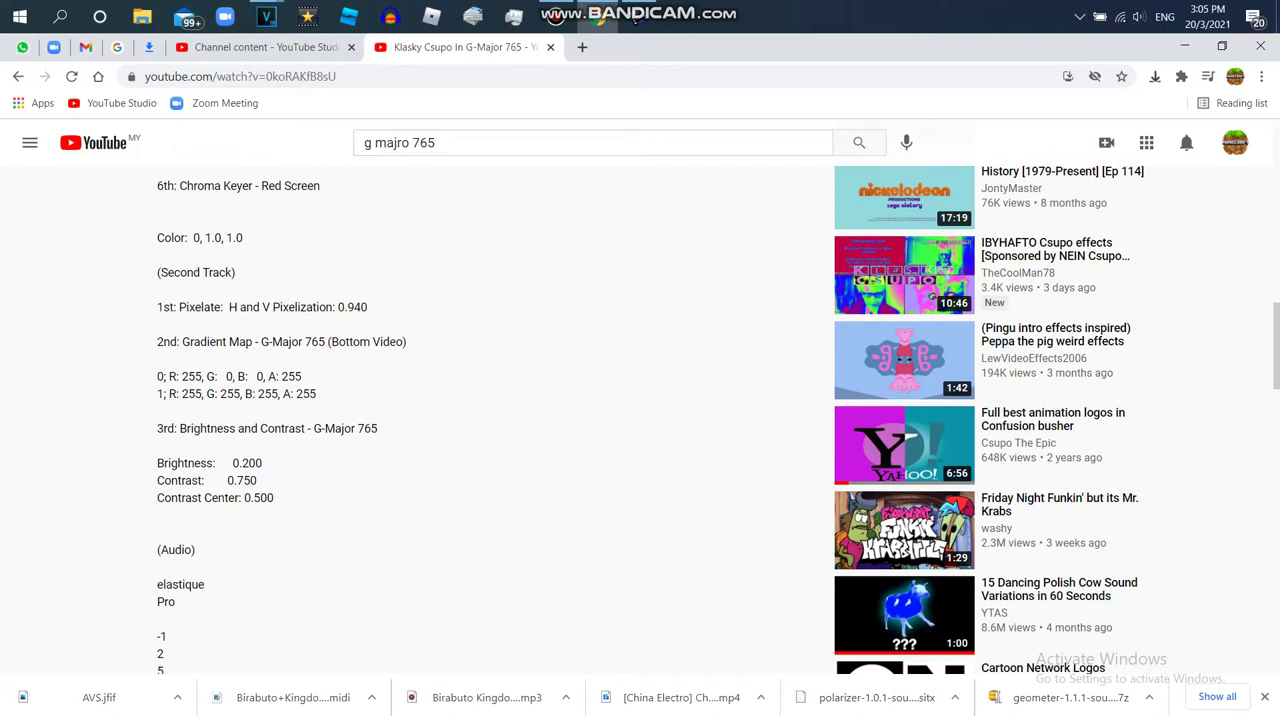
scroll(640, 420, up, 5)
scroll(640, 420, up, 1)
Step: Return to AVS Video Editor, add the TV Simulation effect under the clip and match its duration to the clip
click(638, 20)
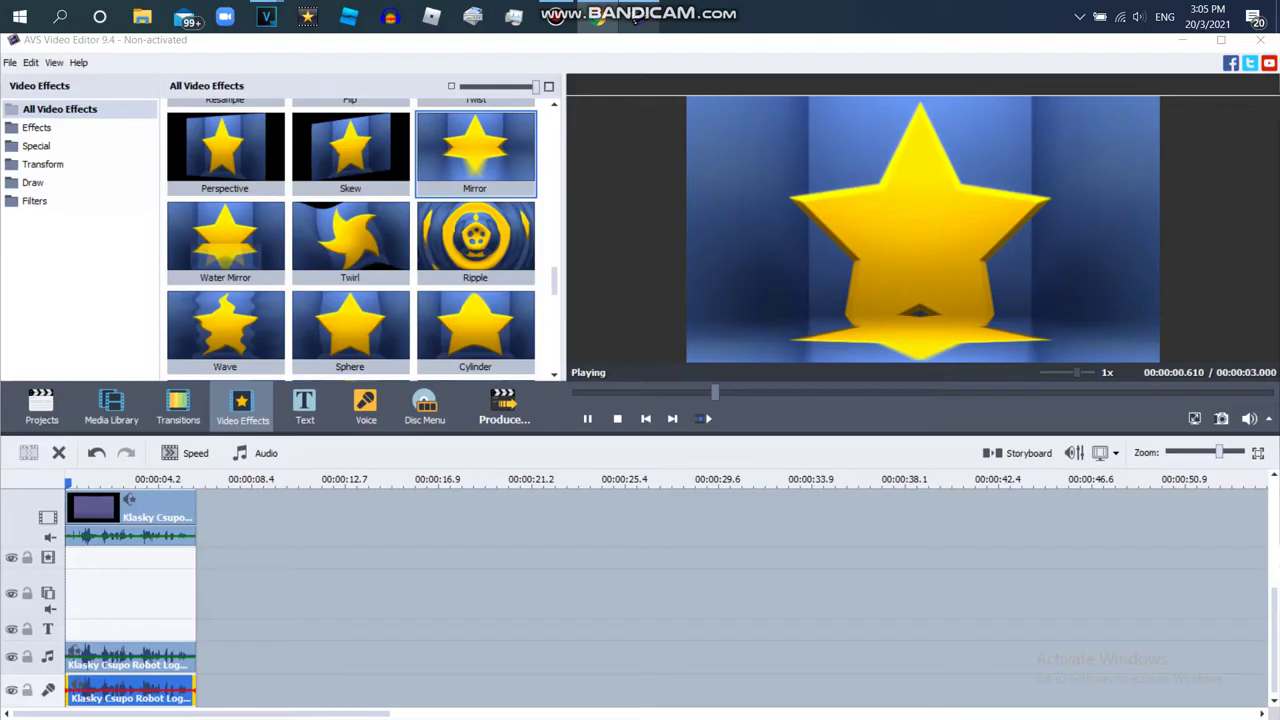
scroll(350, 240, up, 10)
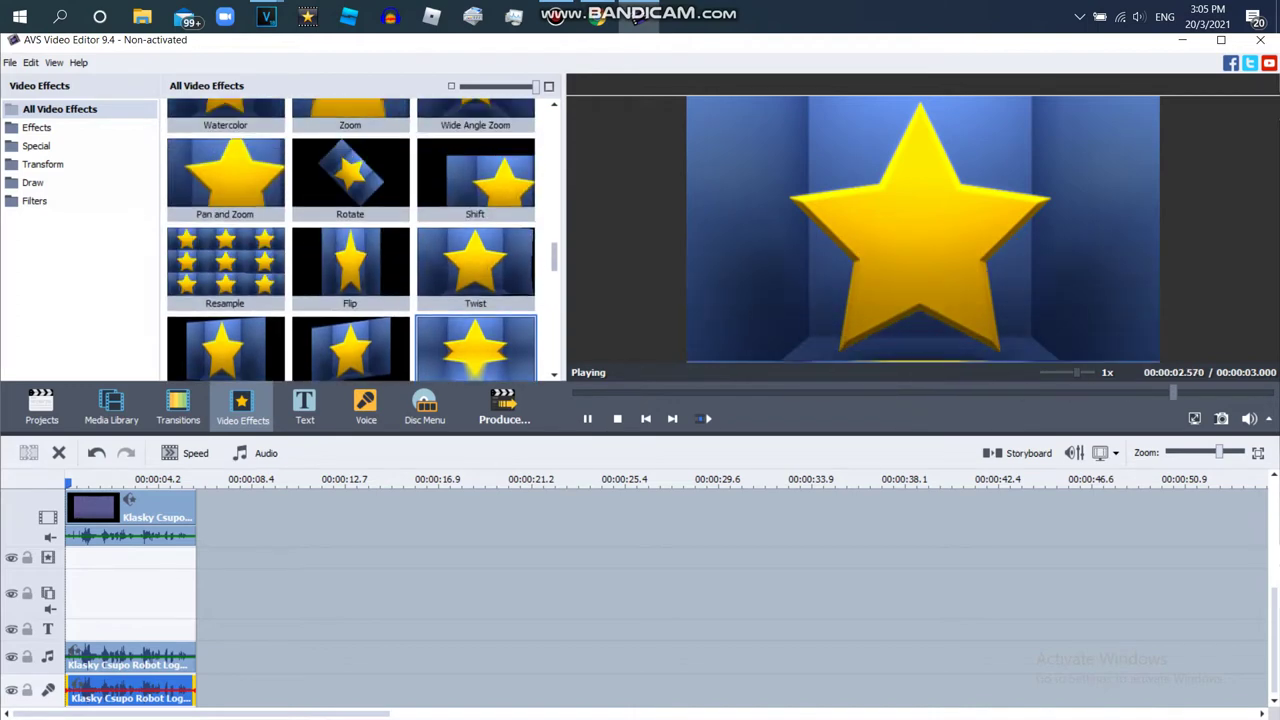
scroll(475, 340, down, 8)
scroll(350, 240, up, 4)
drag(350, 232, 78, 558)
drag(465, 558, 195, 558)
Step: Set the TV Simulation effect's Interline, Amplitude, Vertical Offset and Interframe Size to 0
click(193, 453)
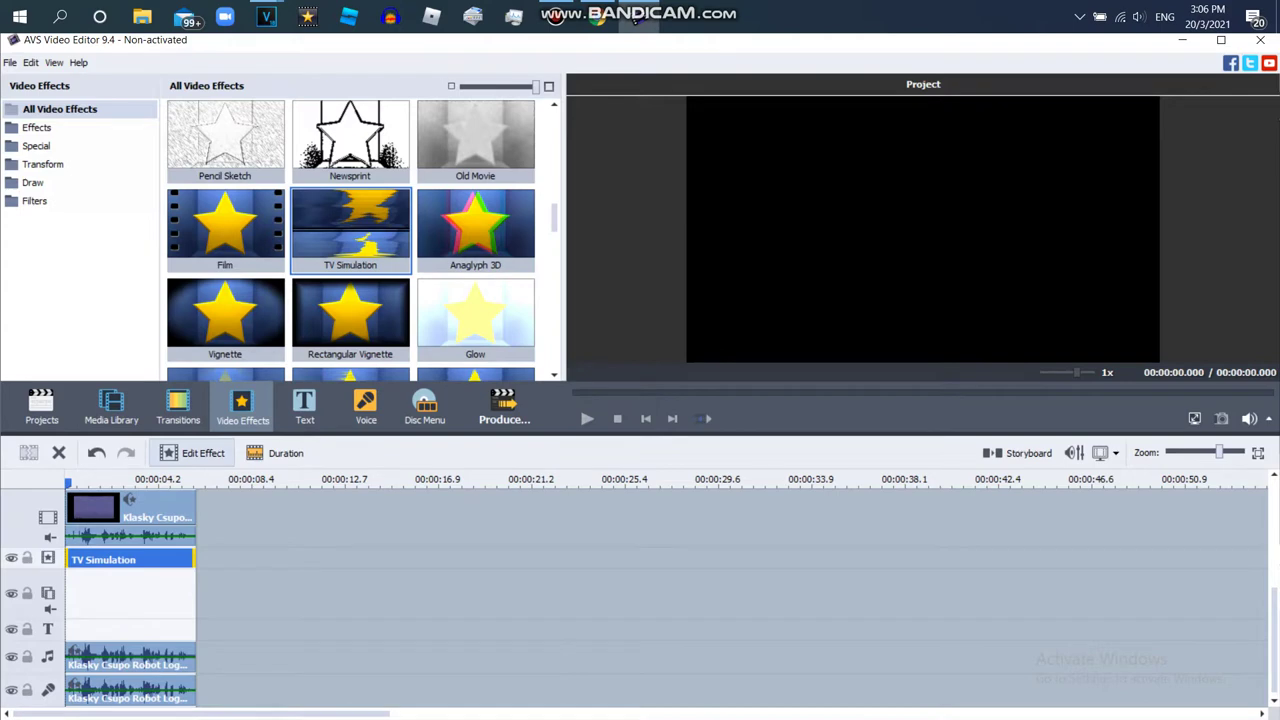
click(192, 453)
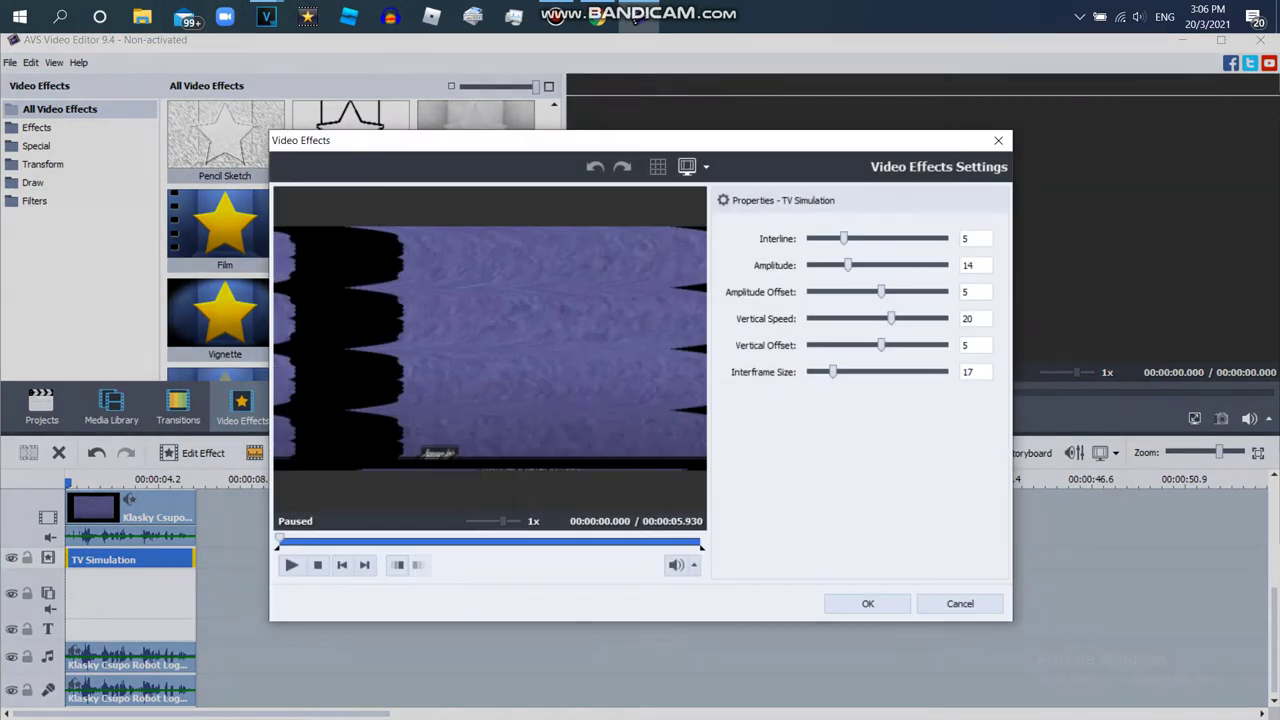
mouse_move(881, 292)
mouse_down()
mouse_move(811, 292)
mouse_move(875, 292)
mouse_move(847, 265)
mouse_move(810, 265)
mouse_move(809, 238)
mouse_up()
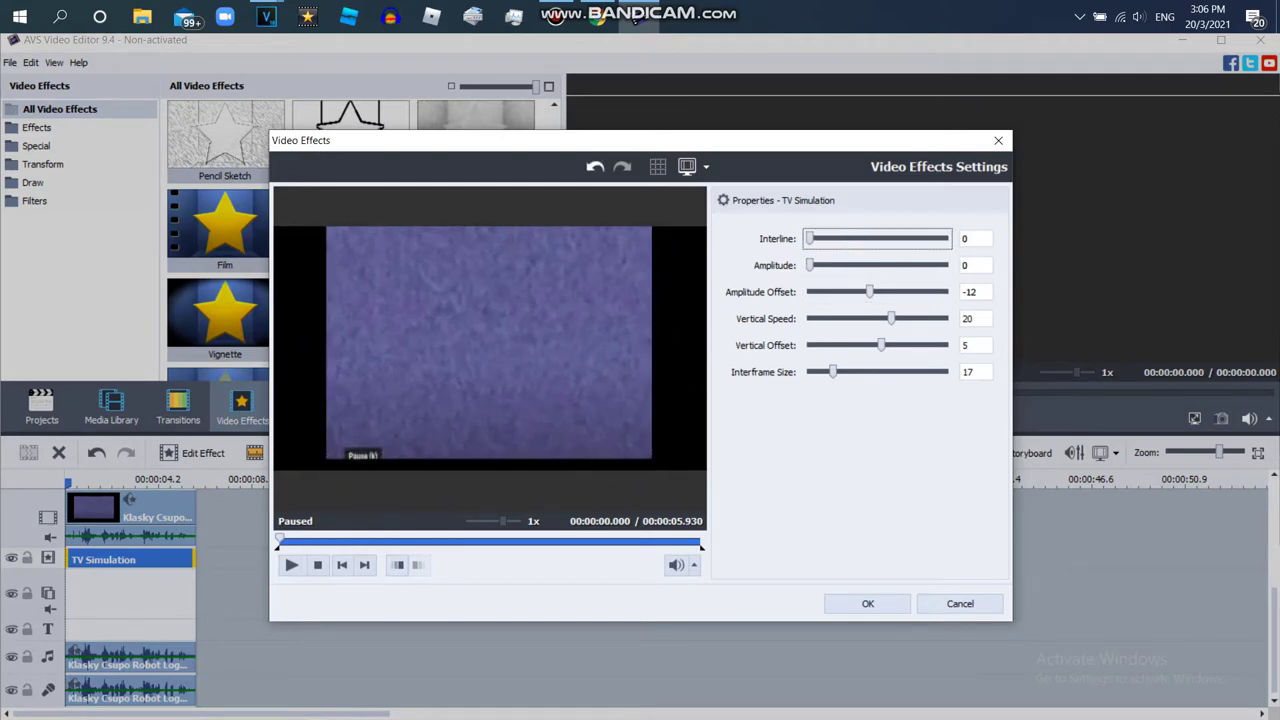
drag(880, 345, 944, 345)
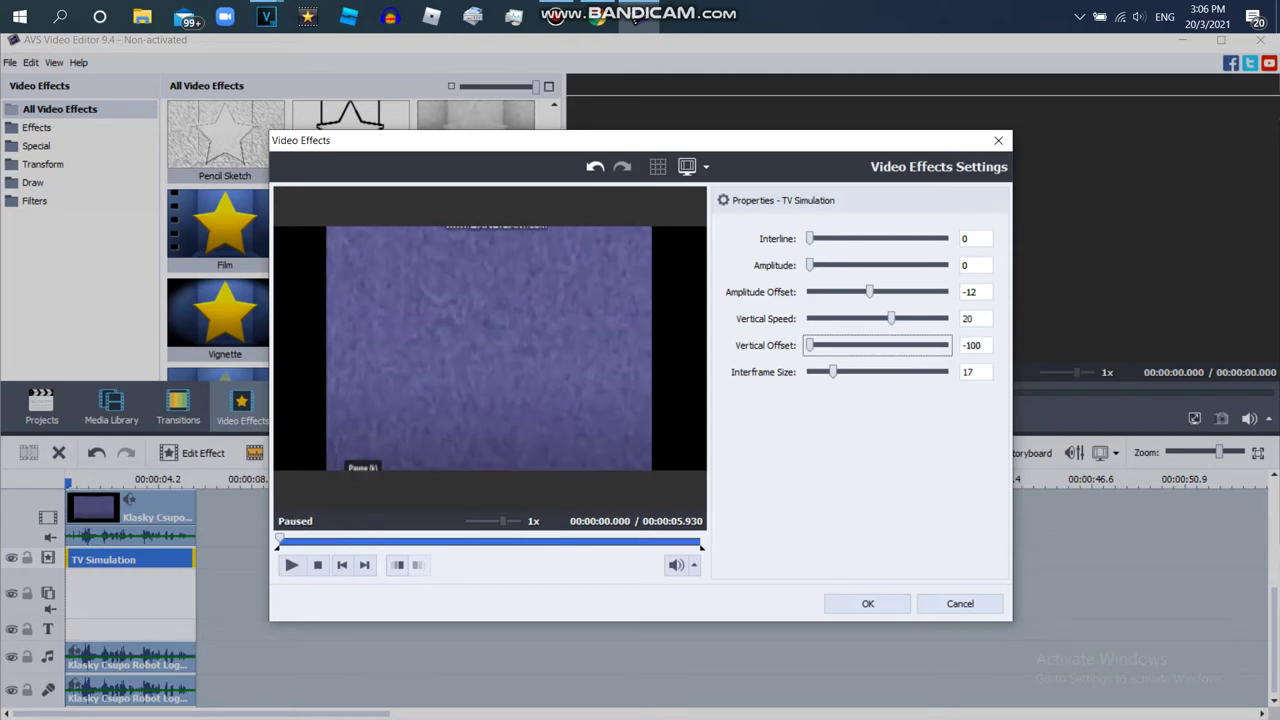
click(964, 345)
text(0)
key(Tab)
text(0)
Step: Set the TV Simulation's Amplitude Offset to 0 and Vertical Speed to 37, apply the settings and preview the result
key(shift+Tab)
key(shift+Tab)
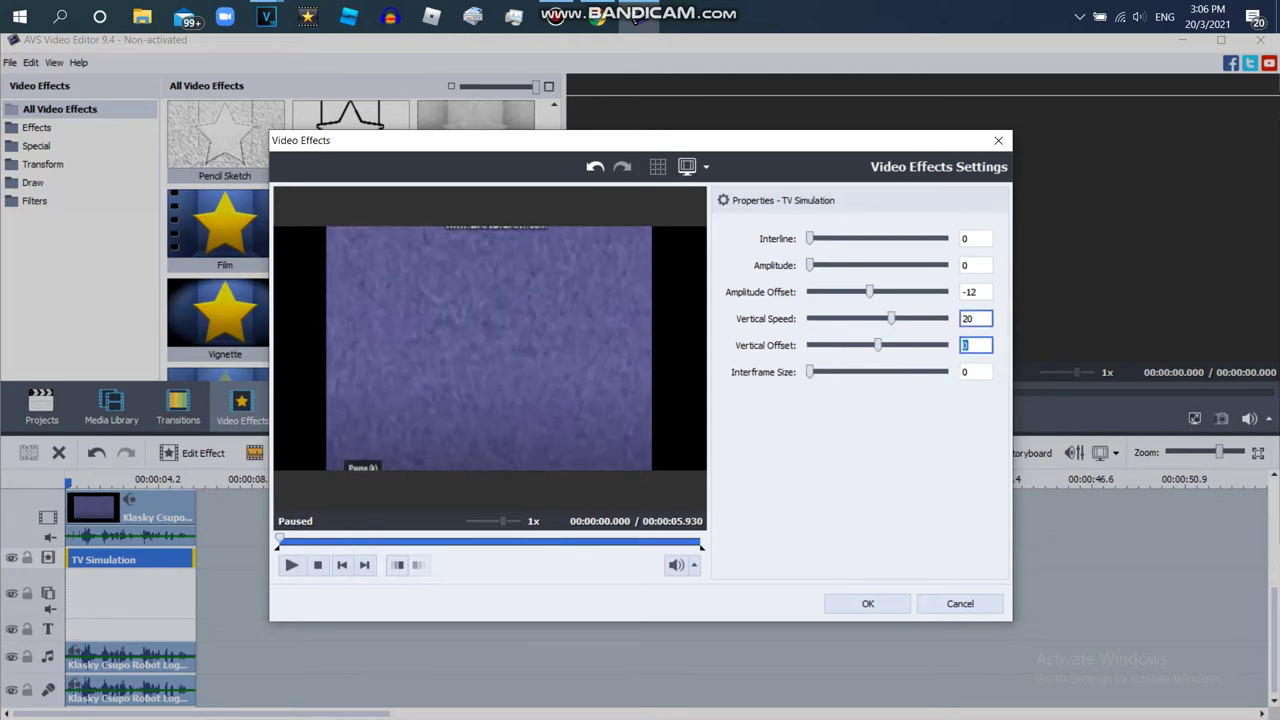
key(shift+Tab)
key(Tab)
key(shift+Tab)
text(0)
key(Tab)
drag(891, 318, 893, 318)
key(Tab)
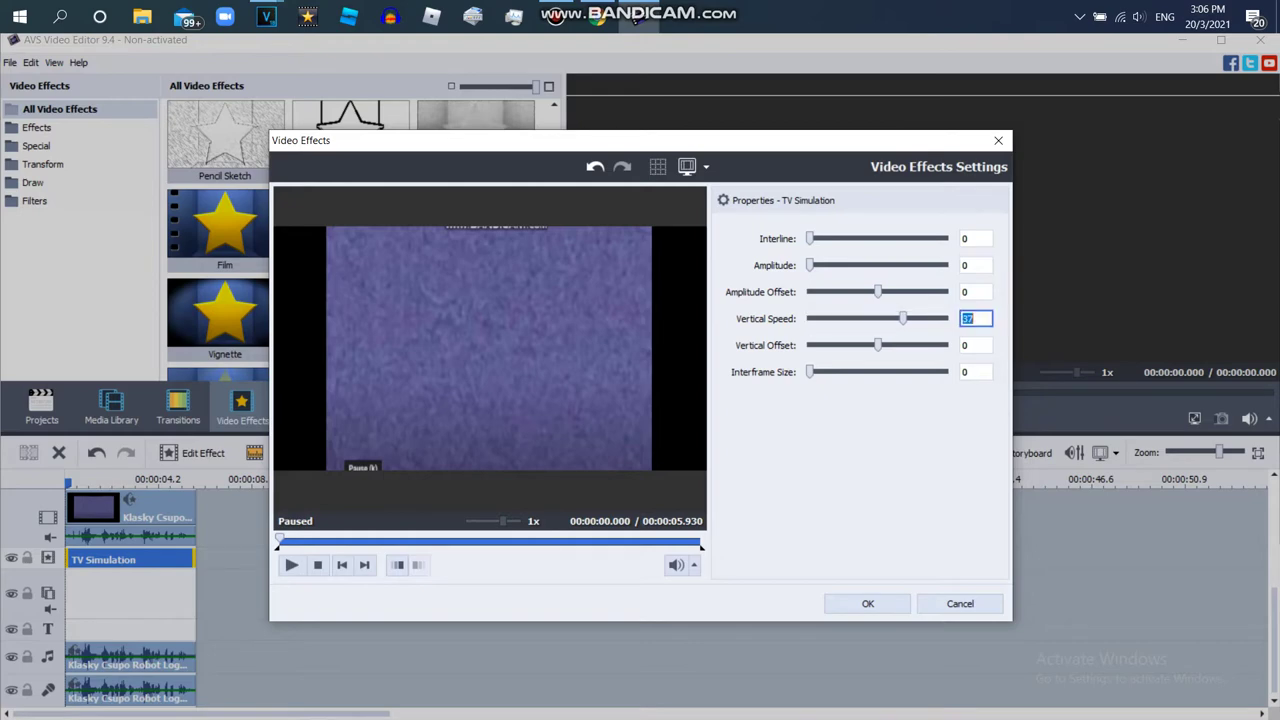
key(Return)
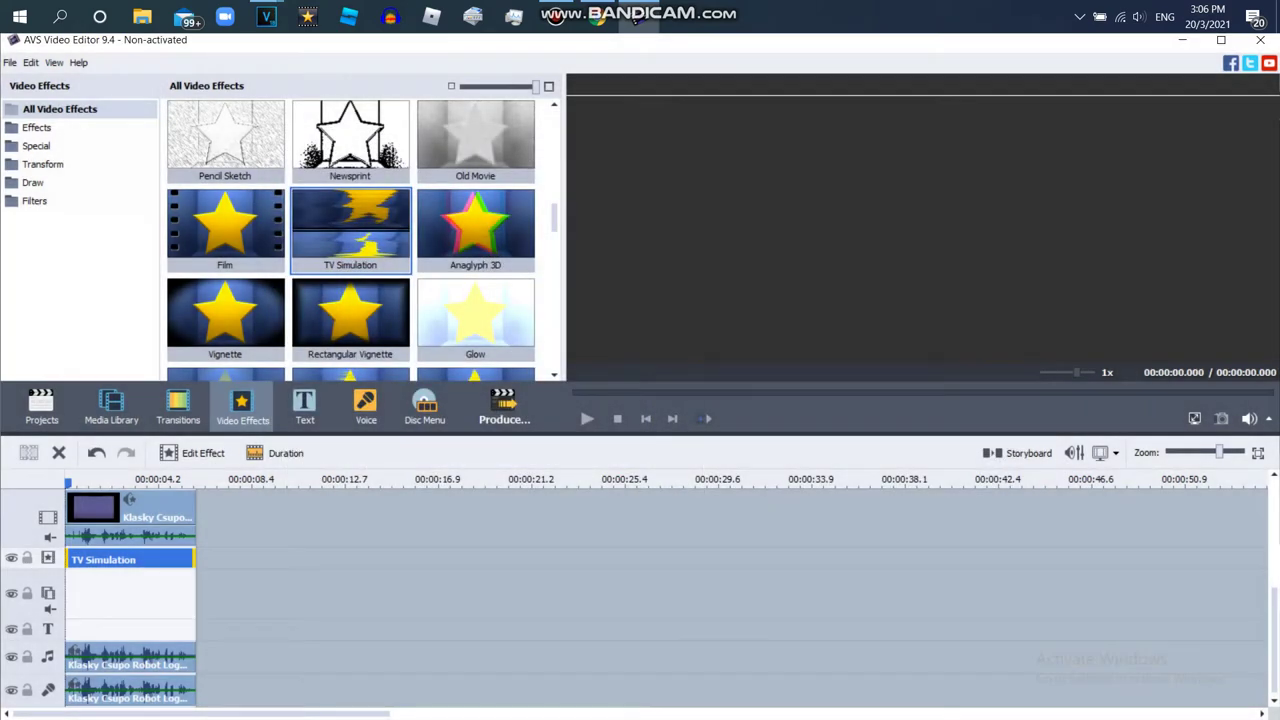
drag(573, 392, 694, 392)
click(690, 590)
right_click(218, 580)
click(262, 634)
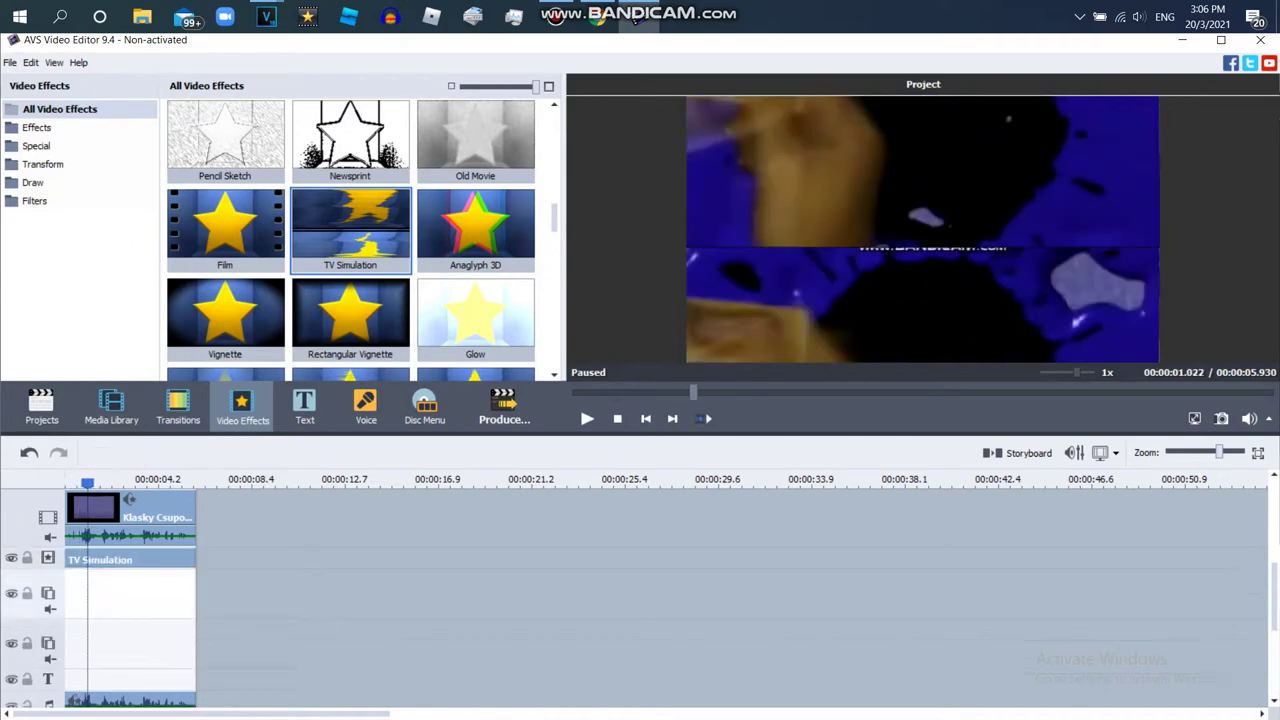
right_click(218, 580)
click(262, 694)
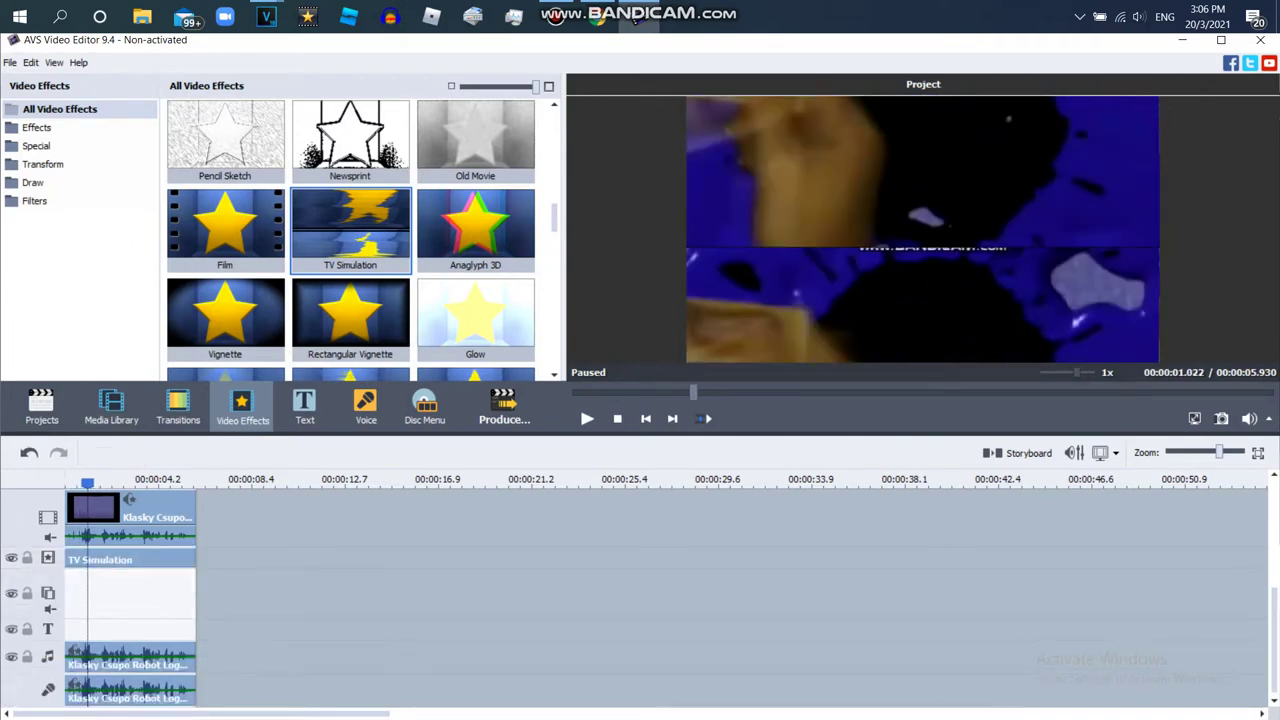
Step: Add four more video effect lines below the TV Simulation line
right_click(253, 560)
click(288, 673)
right_click(245, 579)
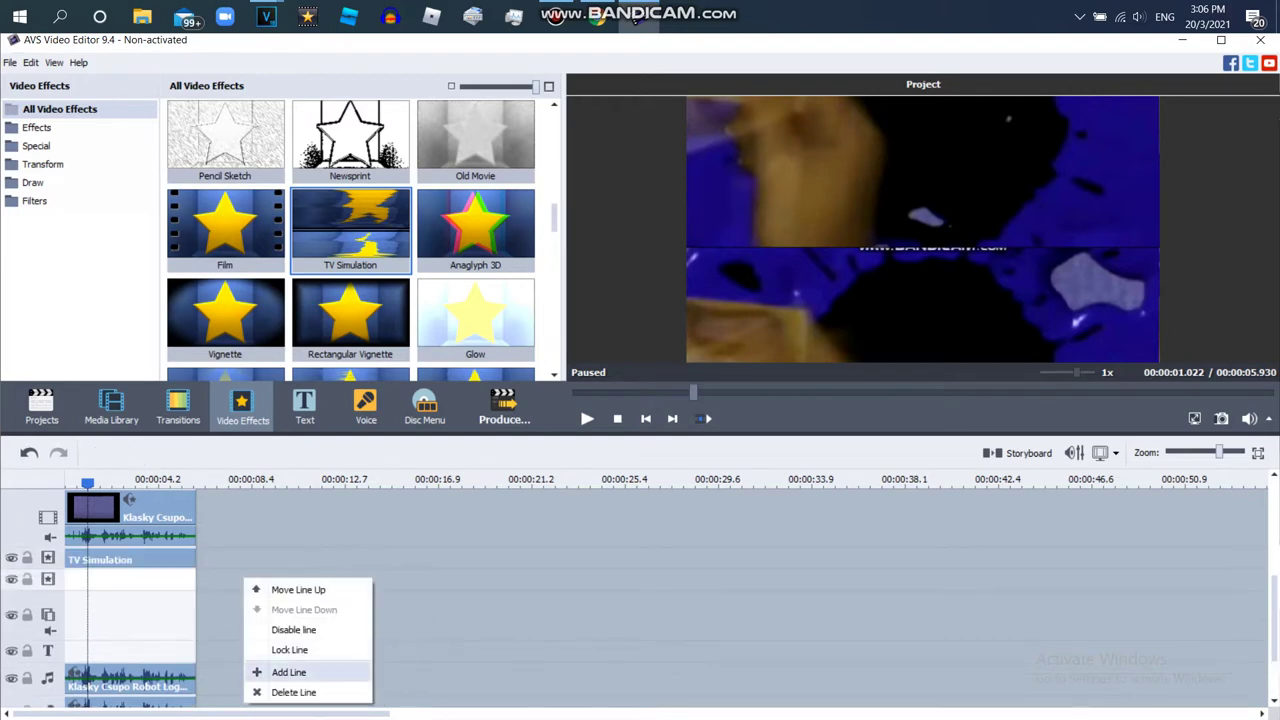
click(288, 672)
right_click(245, 580)
click(288, 672)
right_click(172, 558)
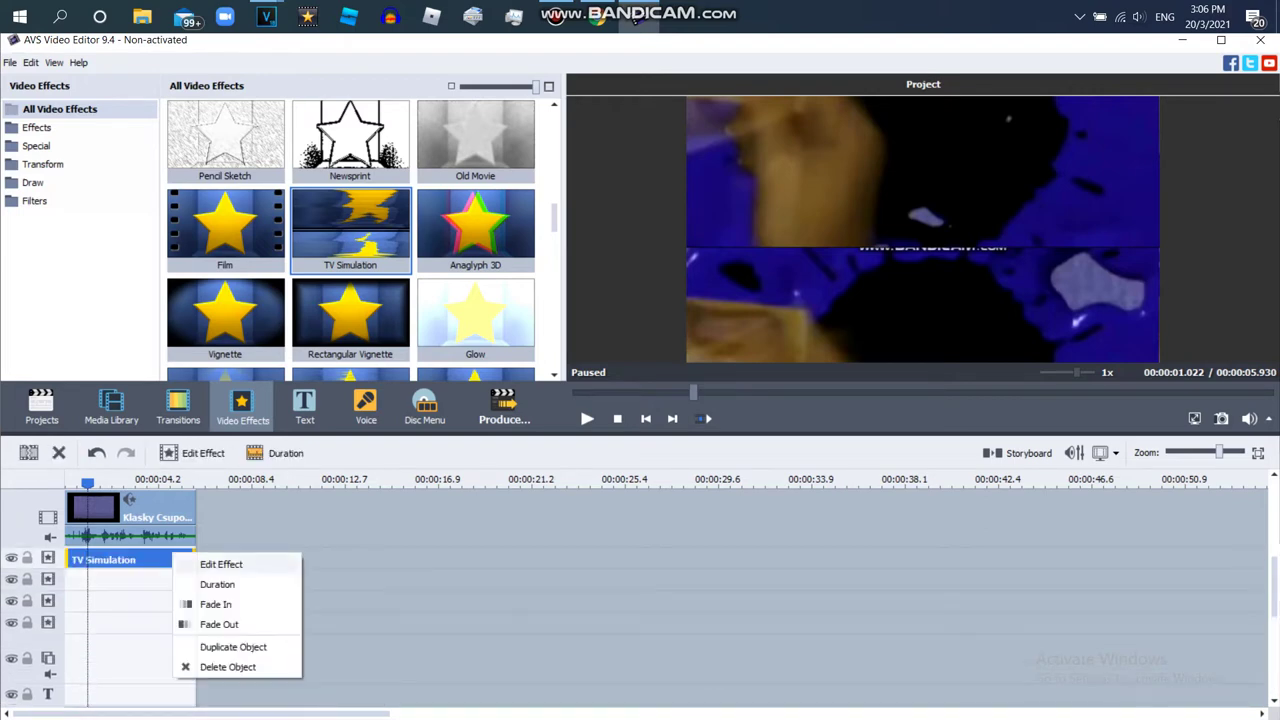
right_click(372, 576)
click(430, 668)
Step: Duplicate the TV Simulation effect and place the copy at the start of the fourth effect line
right_click(136, 559)
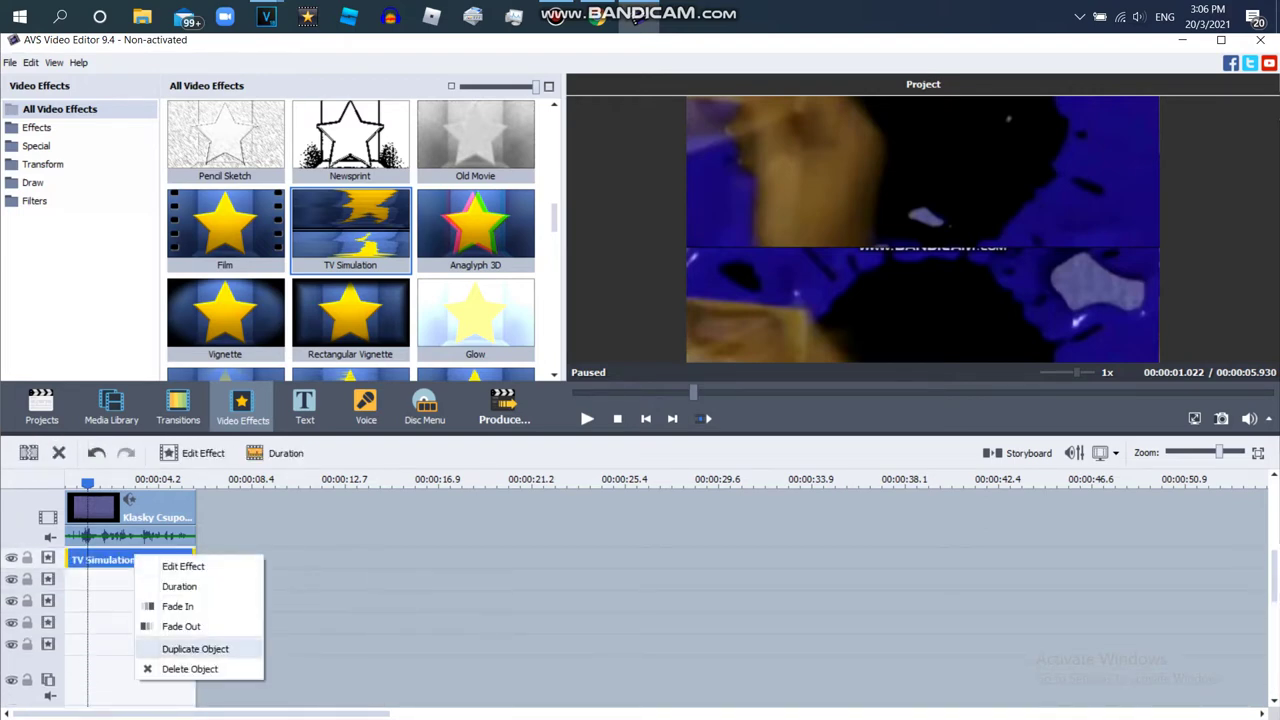
click(200, 649)
click(130, 623)
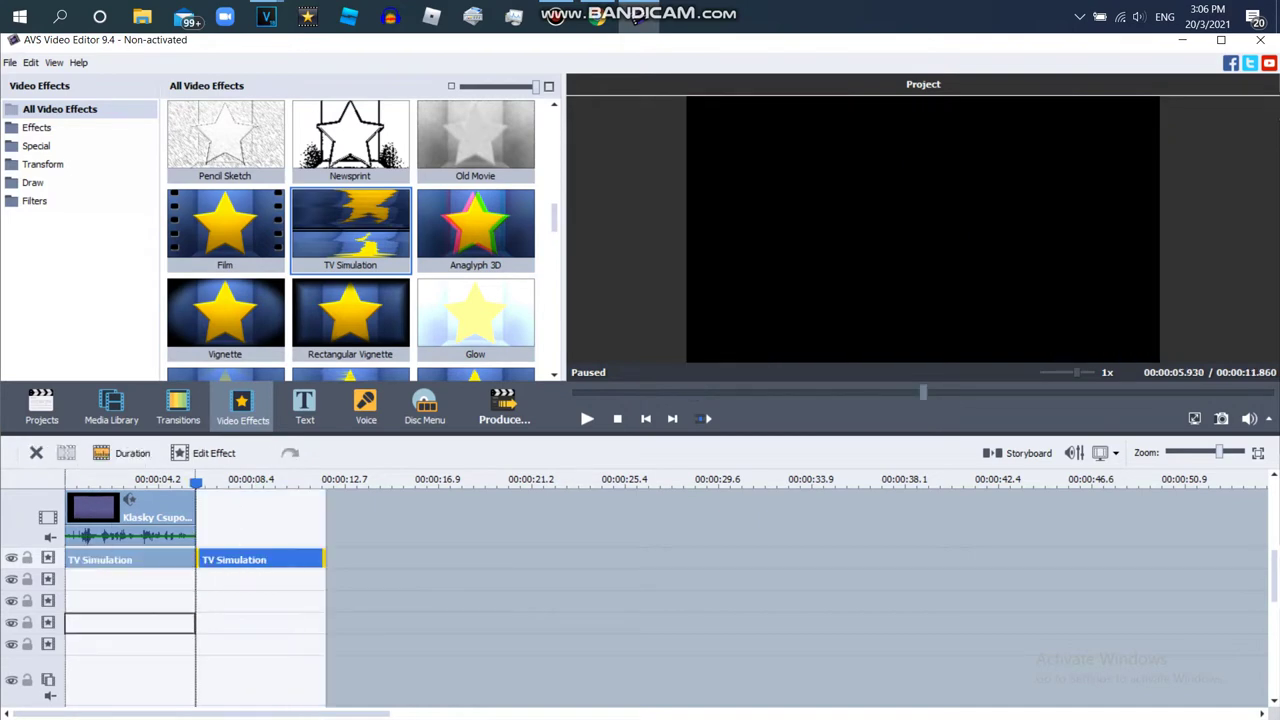
drag(262, 560, 130, 623)
Step: Add a Flip effect to the third effect line, match it to the clip's length and enable Vertical
drag(554, 218, 554, 260)
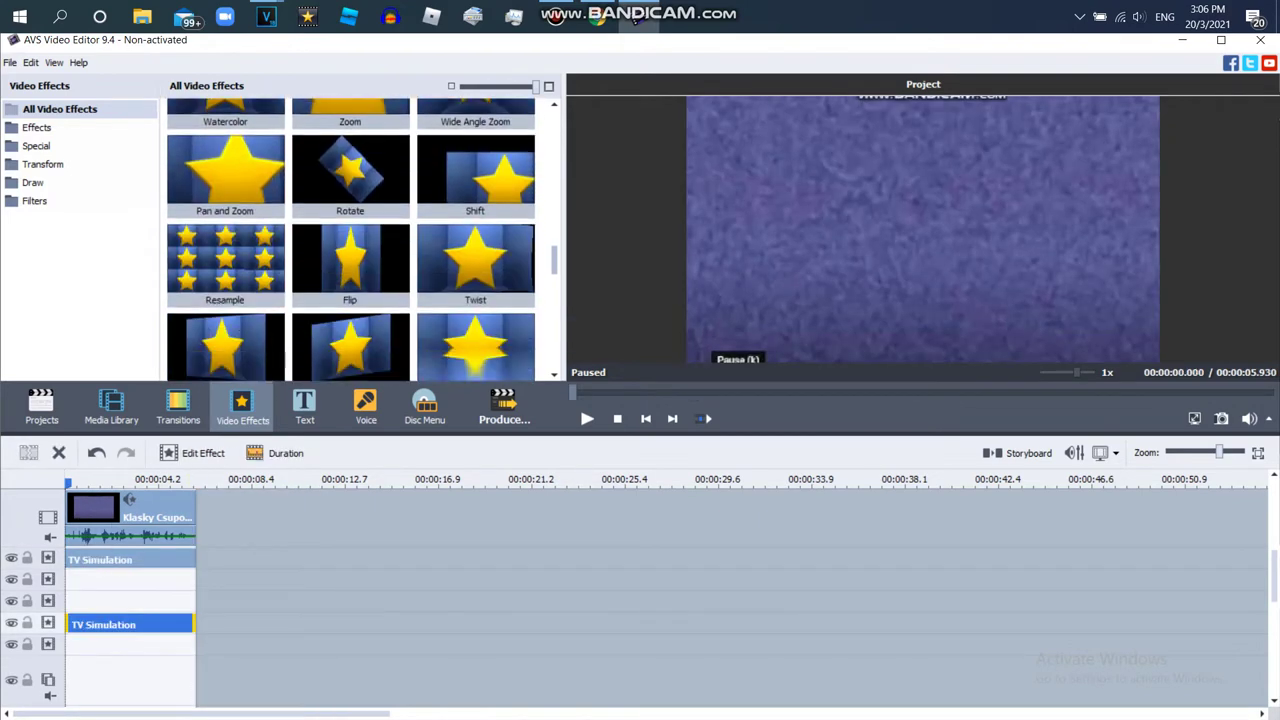
scroll(350, 240, down, 1)
drag(350, 245, 144, 650)
drag(464, 602, 196, 602)
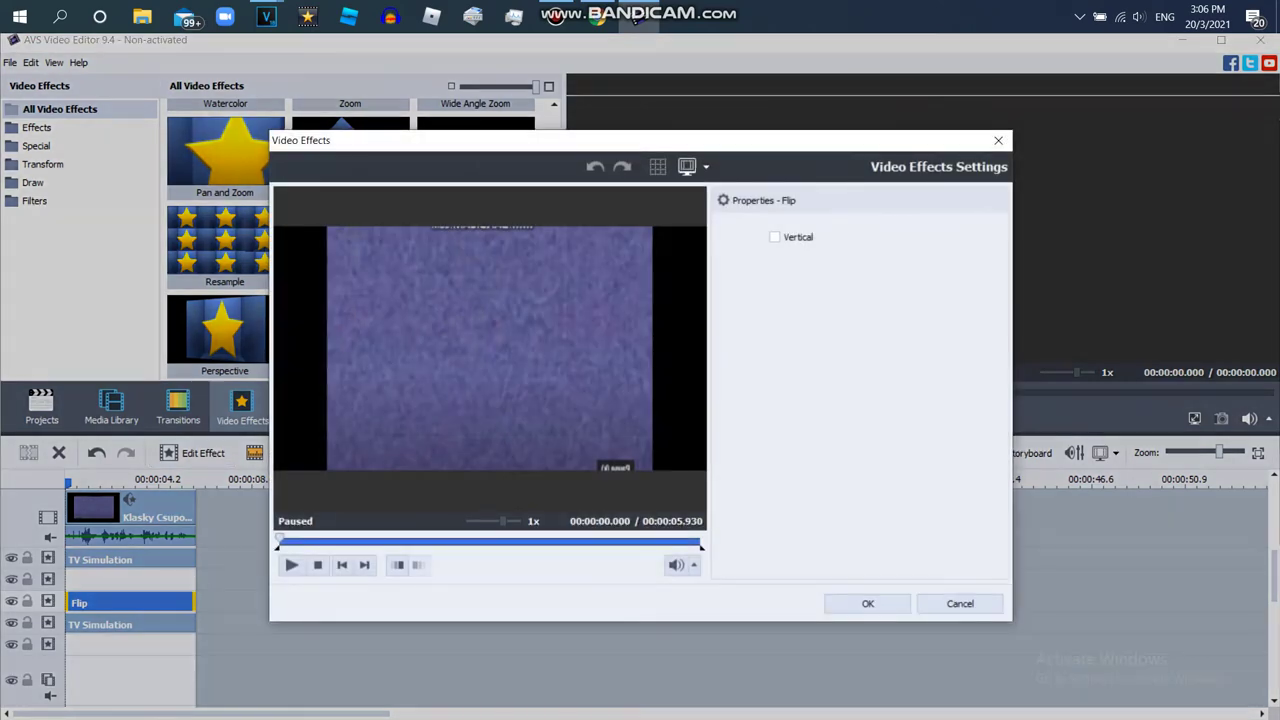
click(776, 237)
click(868, 604)
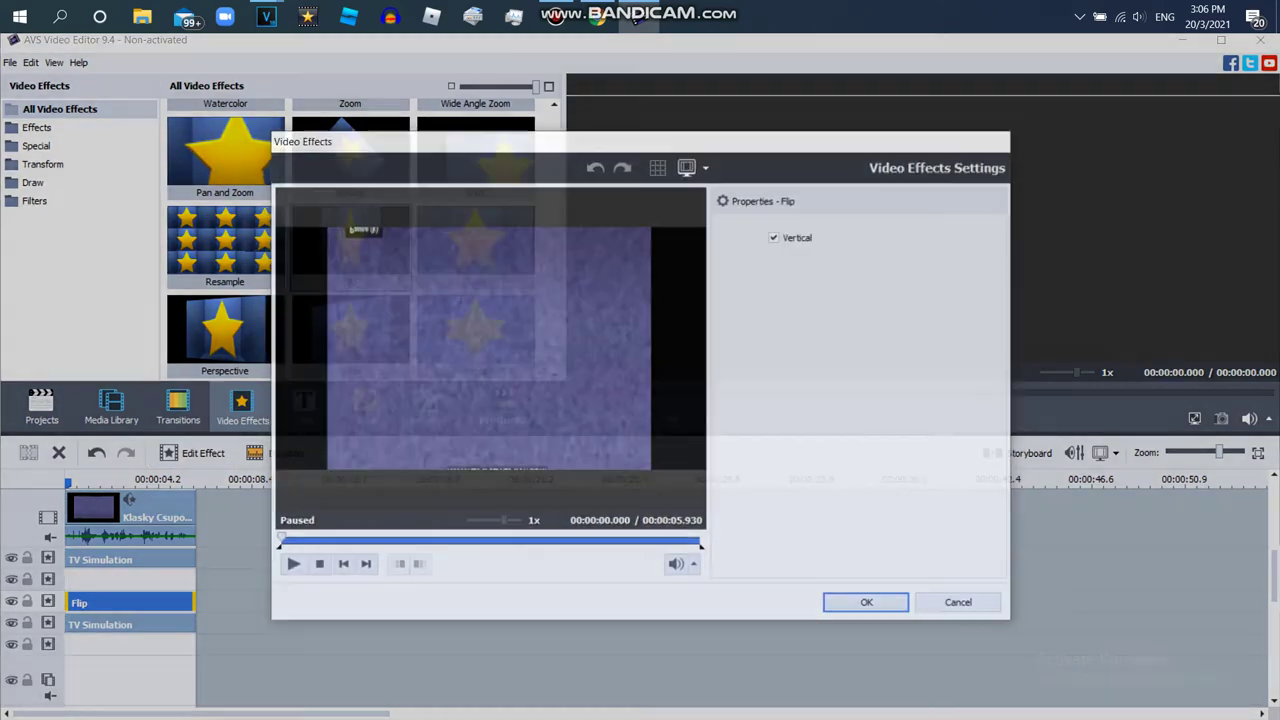
Step: Duplicate the Flip effect, place the copy at the start of the fifth effect line and preview the result
right_click(105, 603)
click(168, 568)
drag(250, 603, 118, 646)
drag(573, 393, 747, 393)
Step: Switch to Chrome and review the remaining effects for both tracks in the G-Major 765 recipe
click(597, 18)
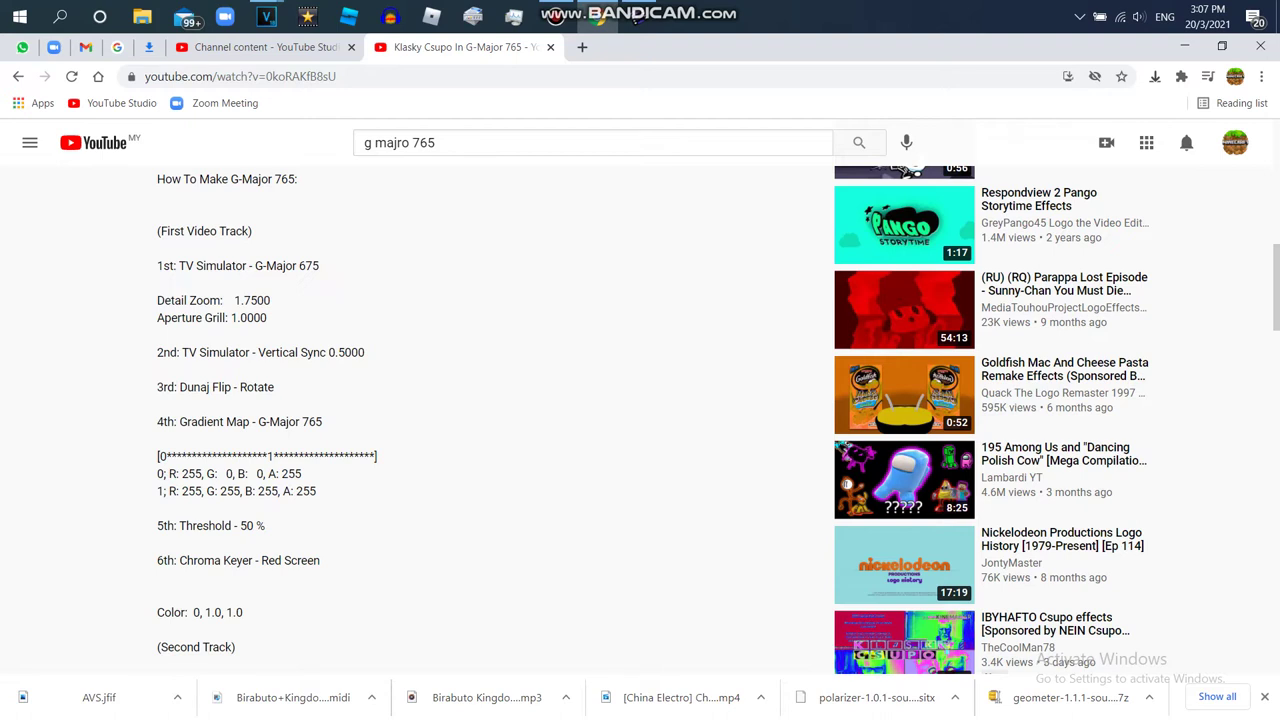
scroll(640, 420, up, 1)
scroll(640, 420, down, 3)
scroll(640, 420, down, 2)
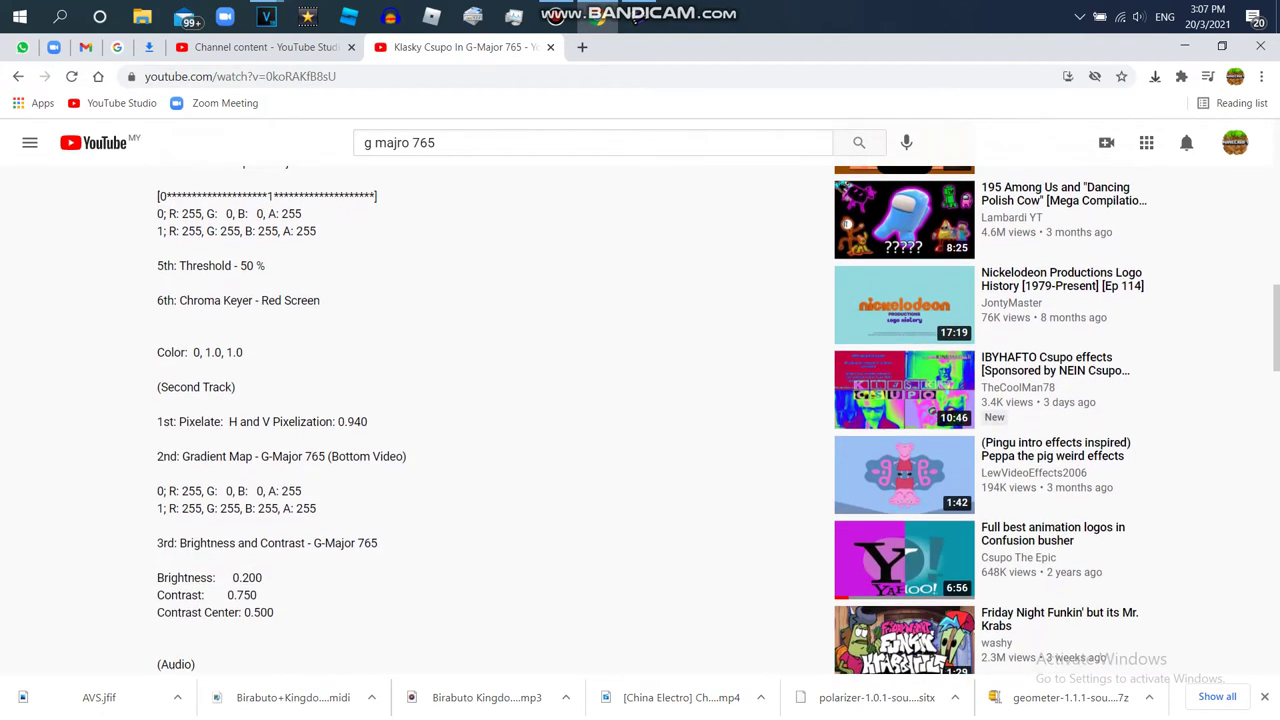
scroll(640, 420, up, 3)
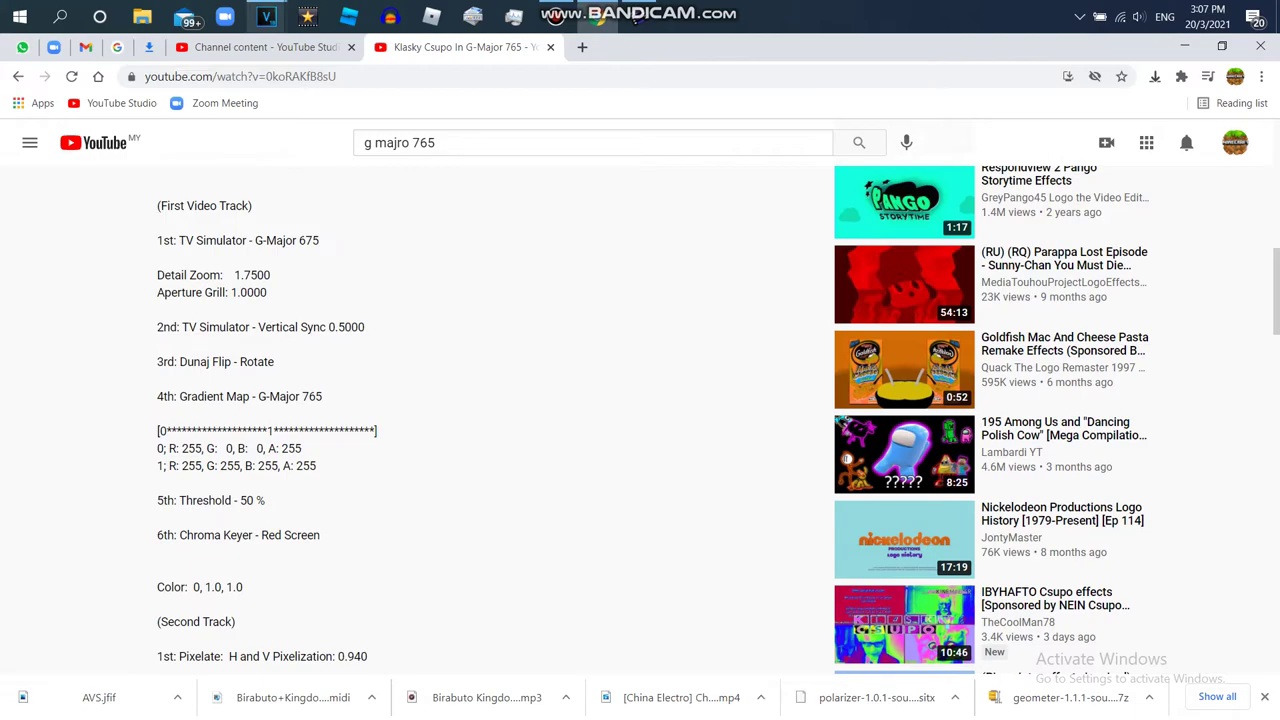
mouse_move(266, 16)
click(177, 98)
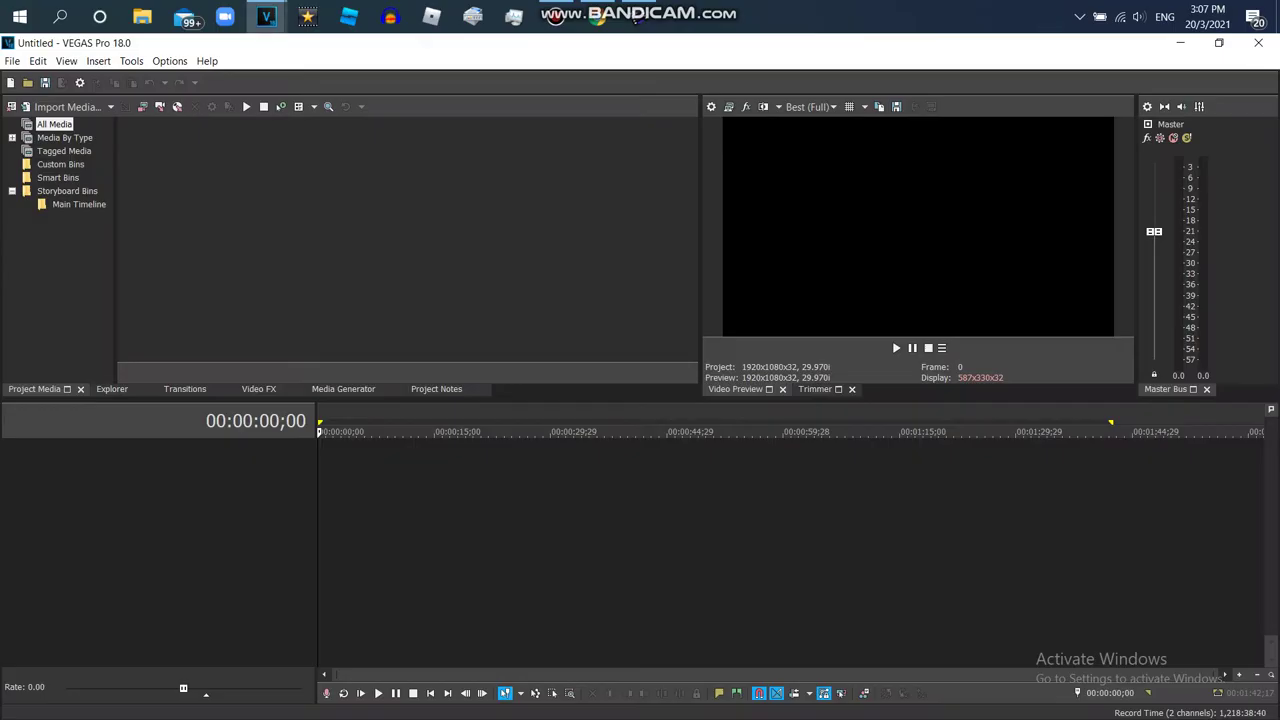
click(638, 17)
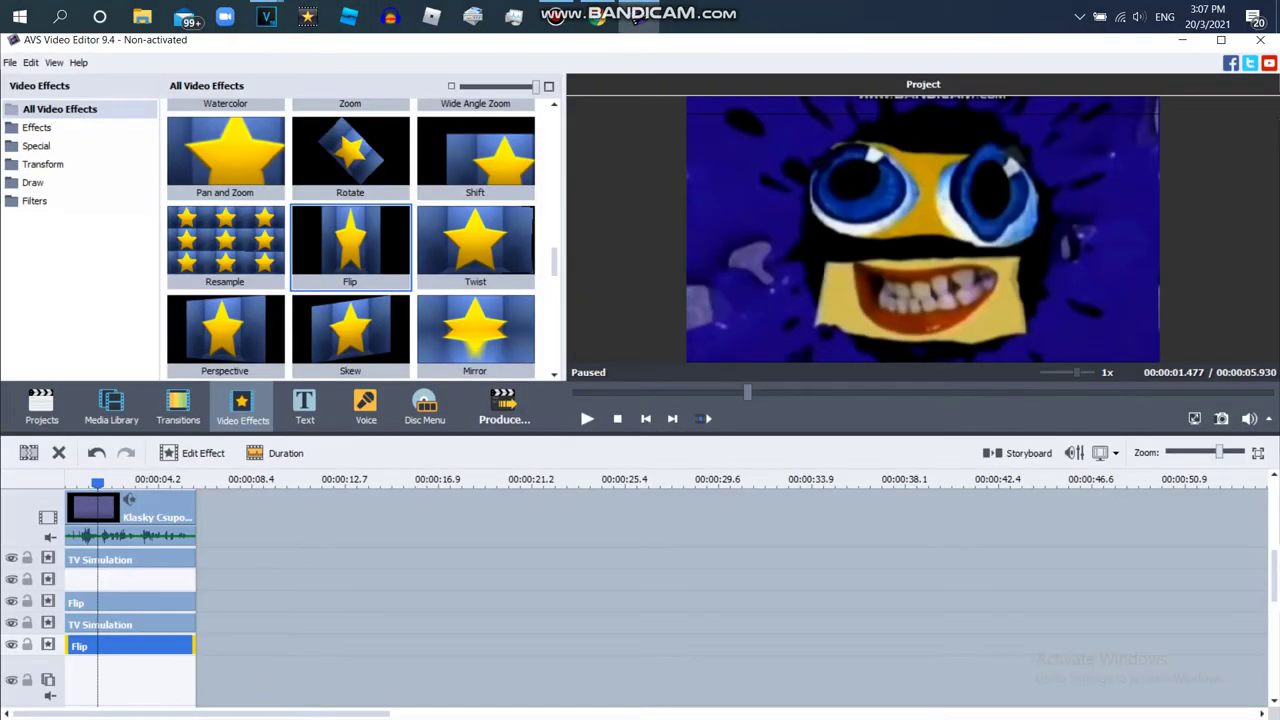
Step: Set Interline to 20 on the TV Simulation effect in the first effect line and apply the settings
click(104, 560)
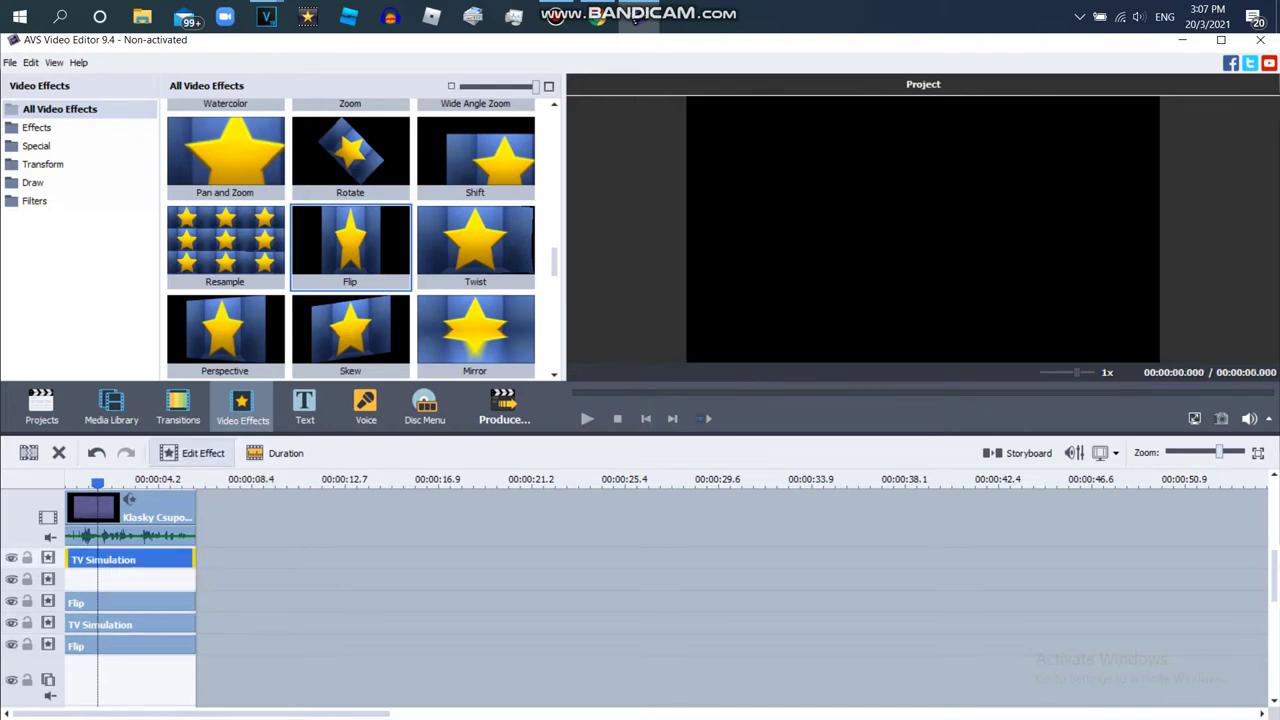
click(196, 453)
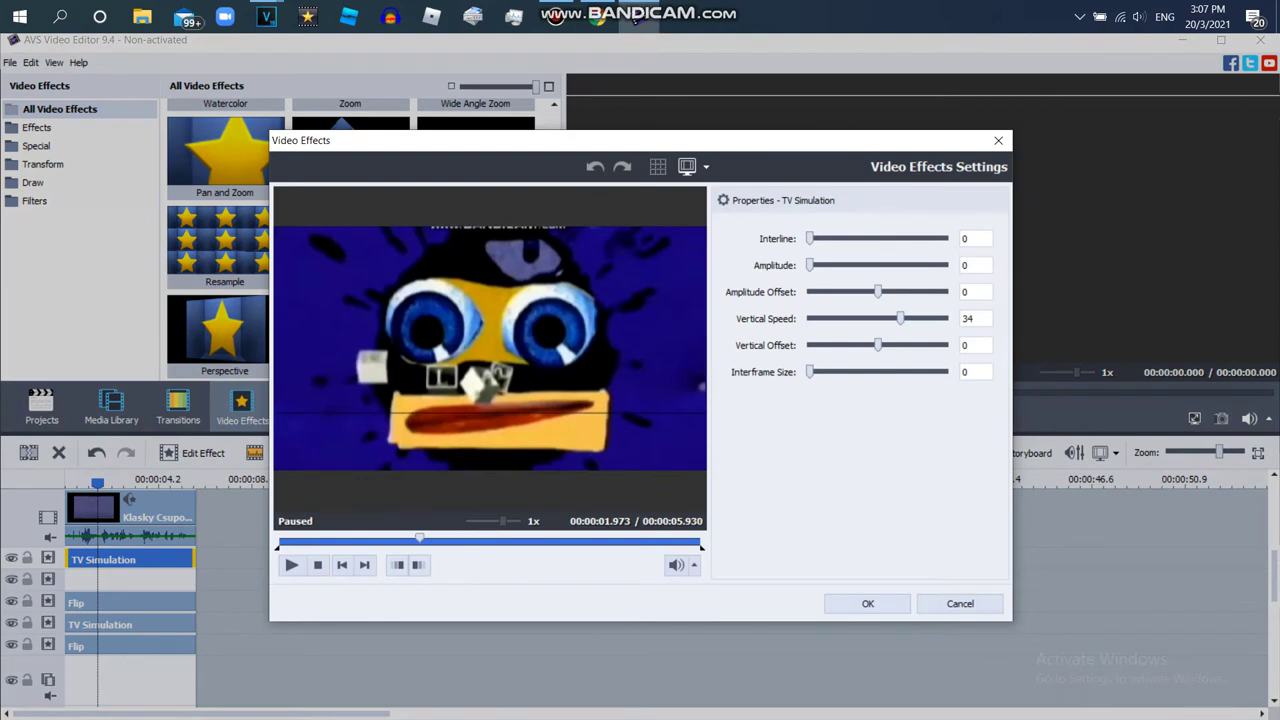
drag(810, 239, 946, 239)
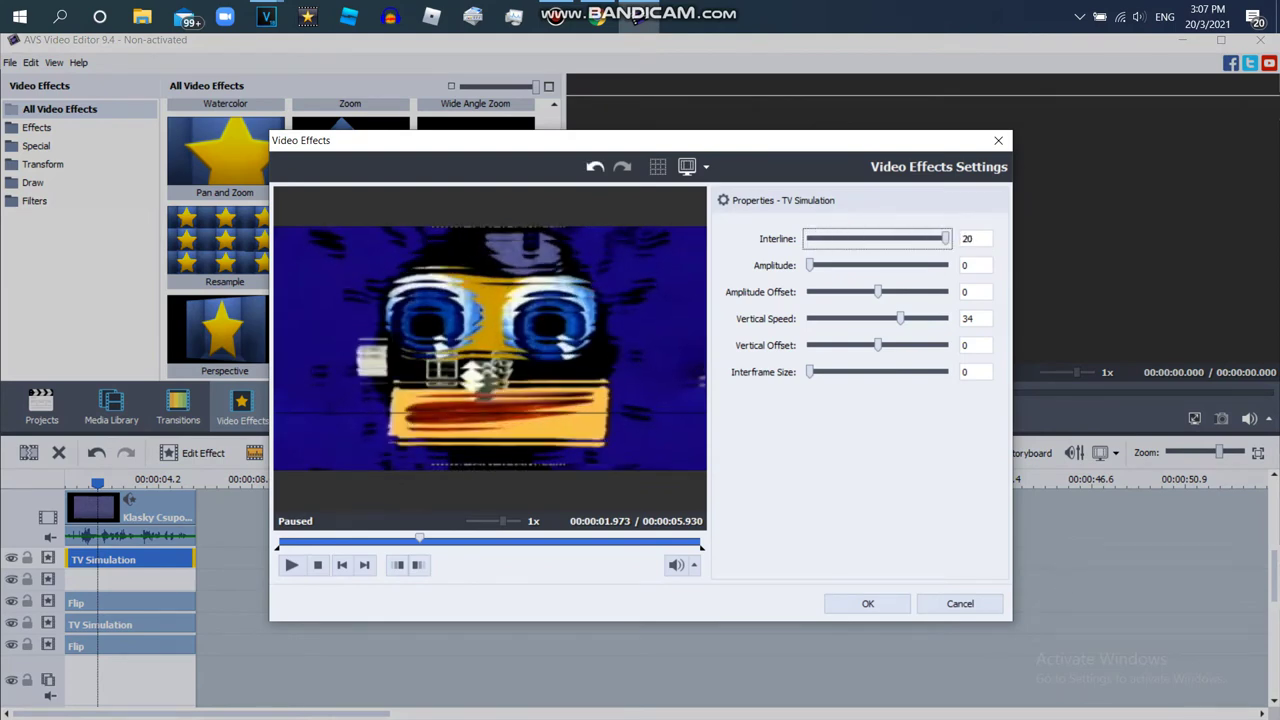
drag(419, 538, 479, 538)
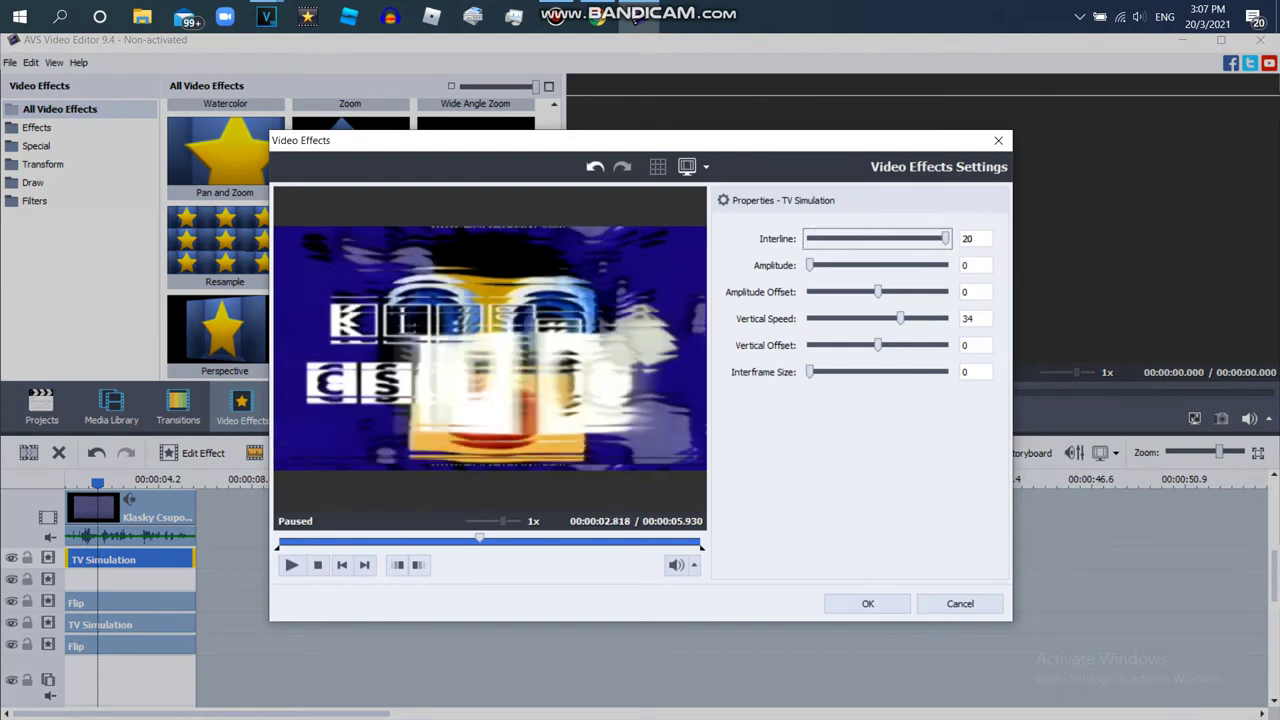
click(867, 604)
Step: Switch to Chrome, replay the G-Major 765 reference video and reread the recipe's video effects for both tracks
click(597, 17)
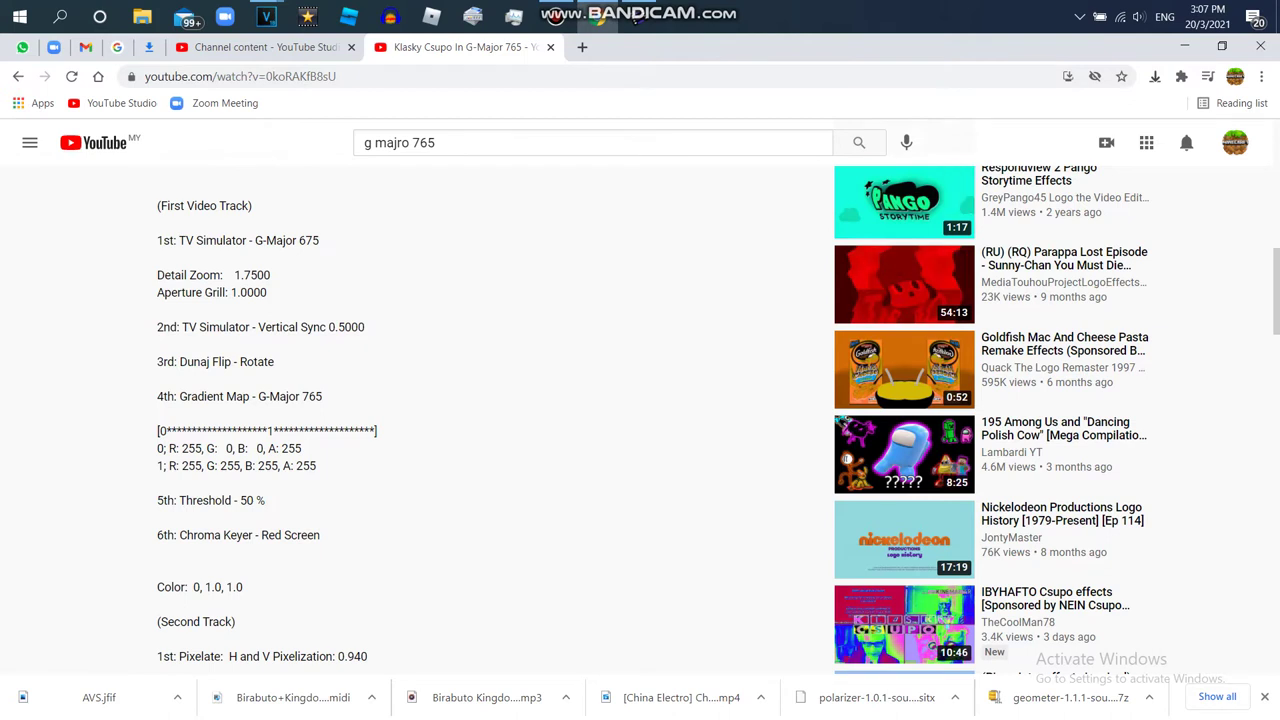
scroll(640, 420, down, 1)
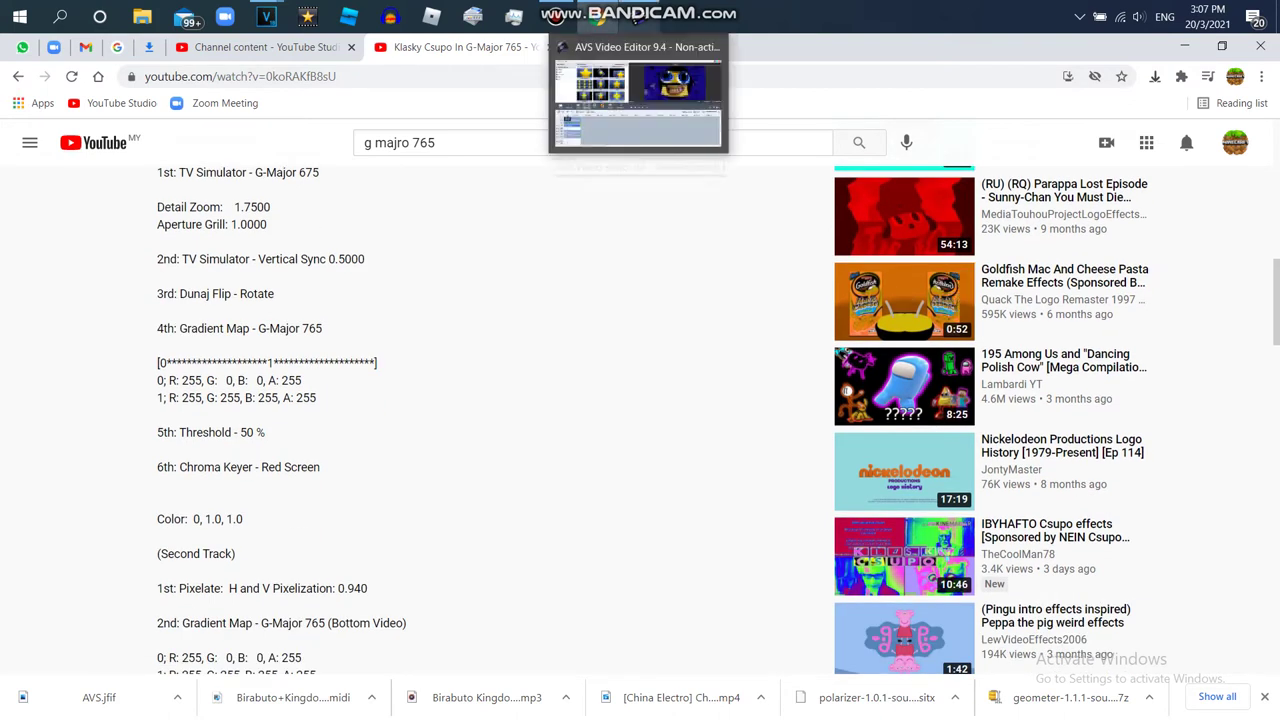
click(637, 20)
right_click(637, 20)
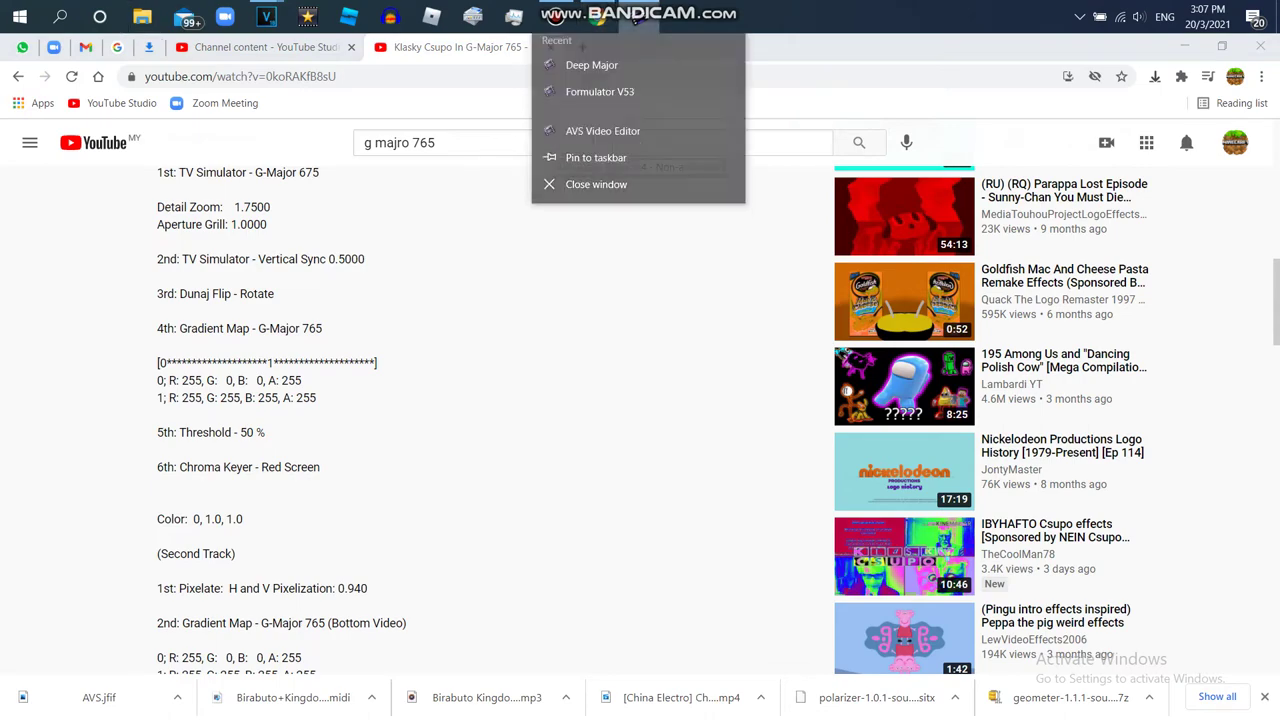
key(Escape)
scroll(458, 420, down, 3)
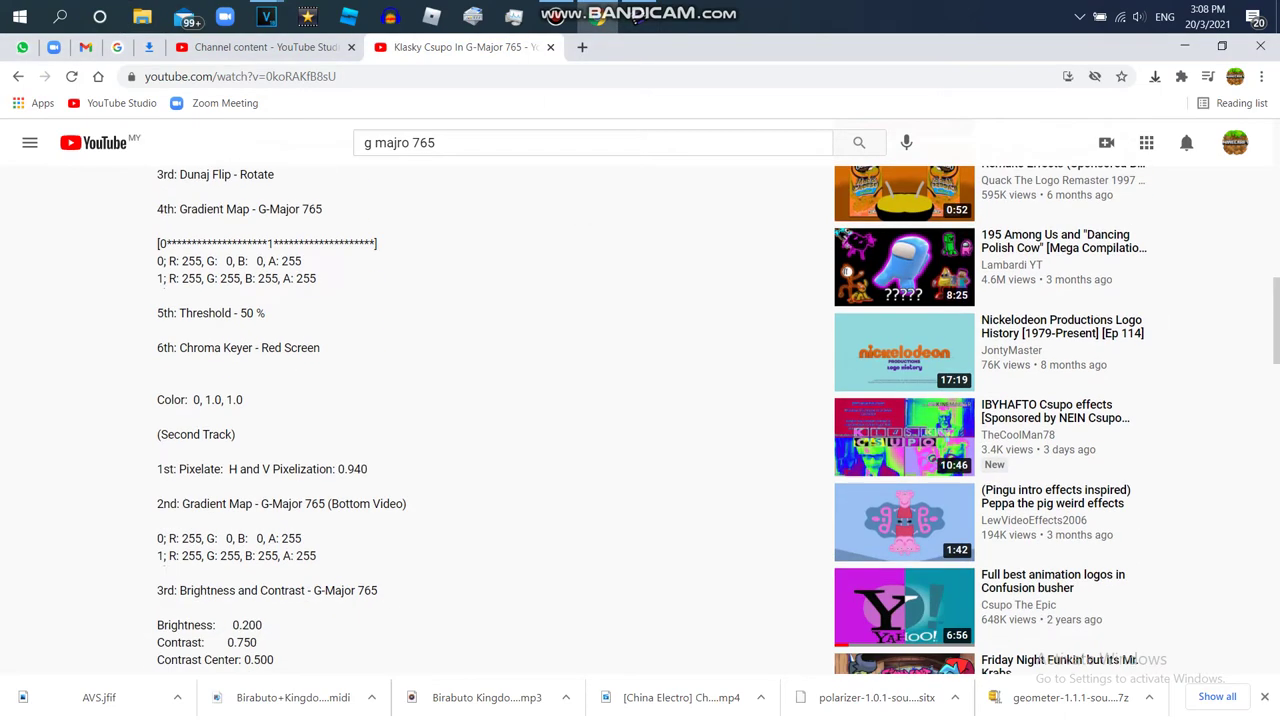
scroll(458, 420, up, 12)
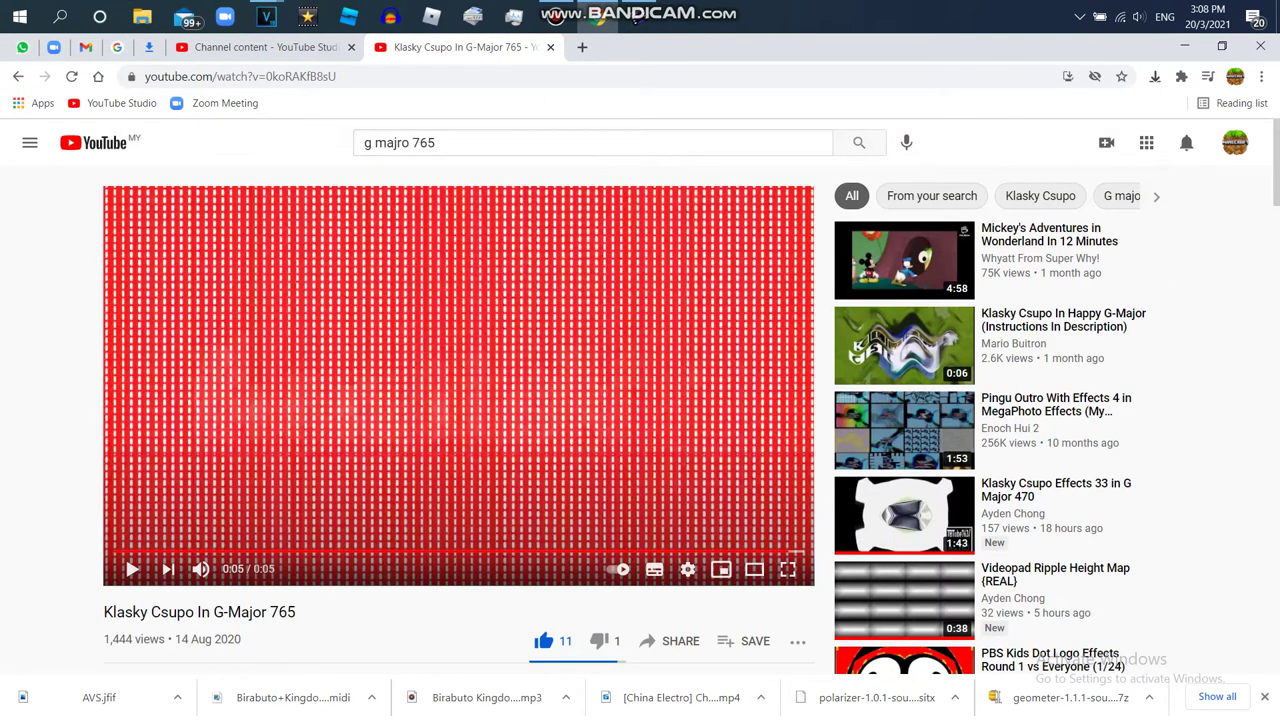
click(132, 568)
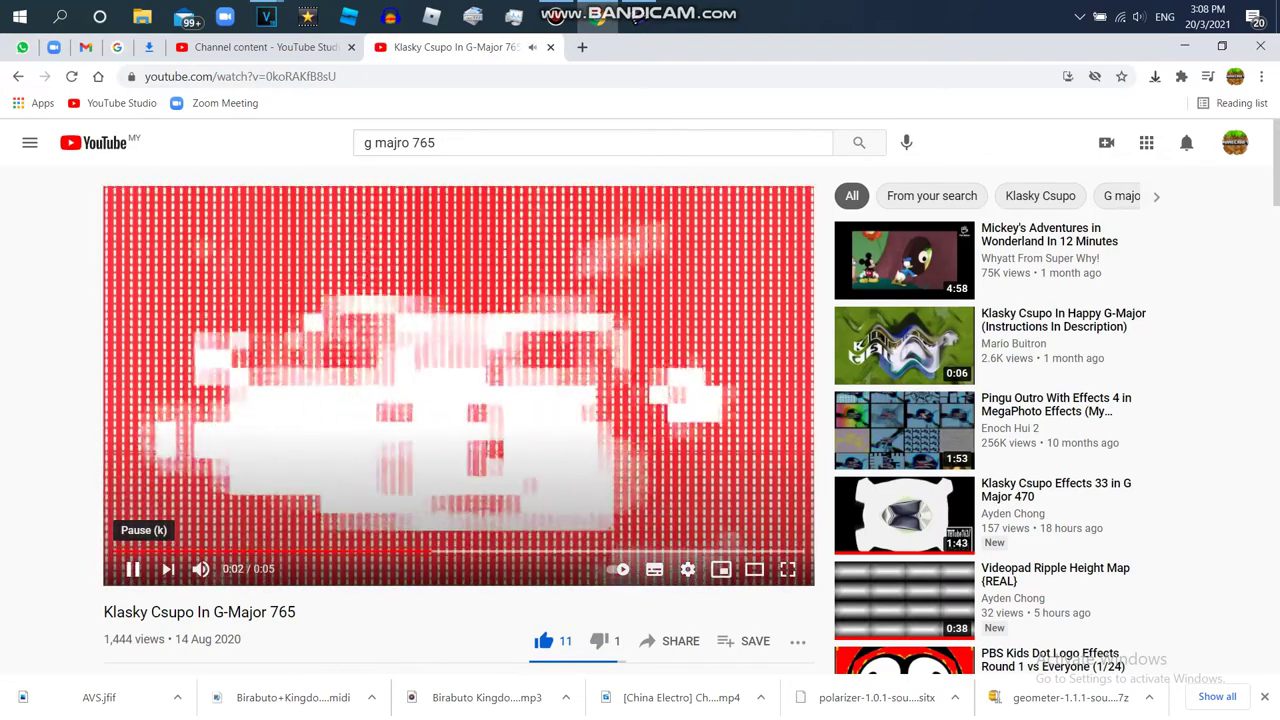
scroll(480, 420, down, 12)
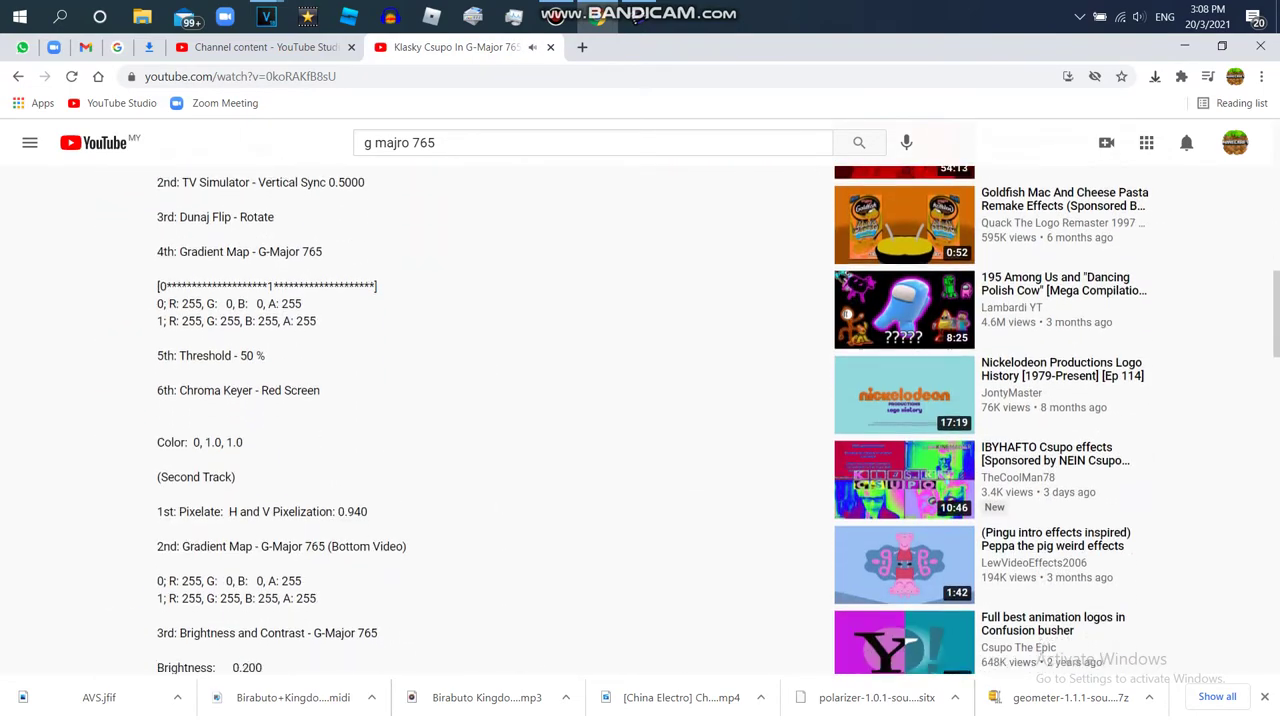
scroll(480, 420, down, 2)
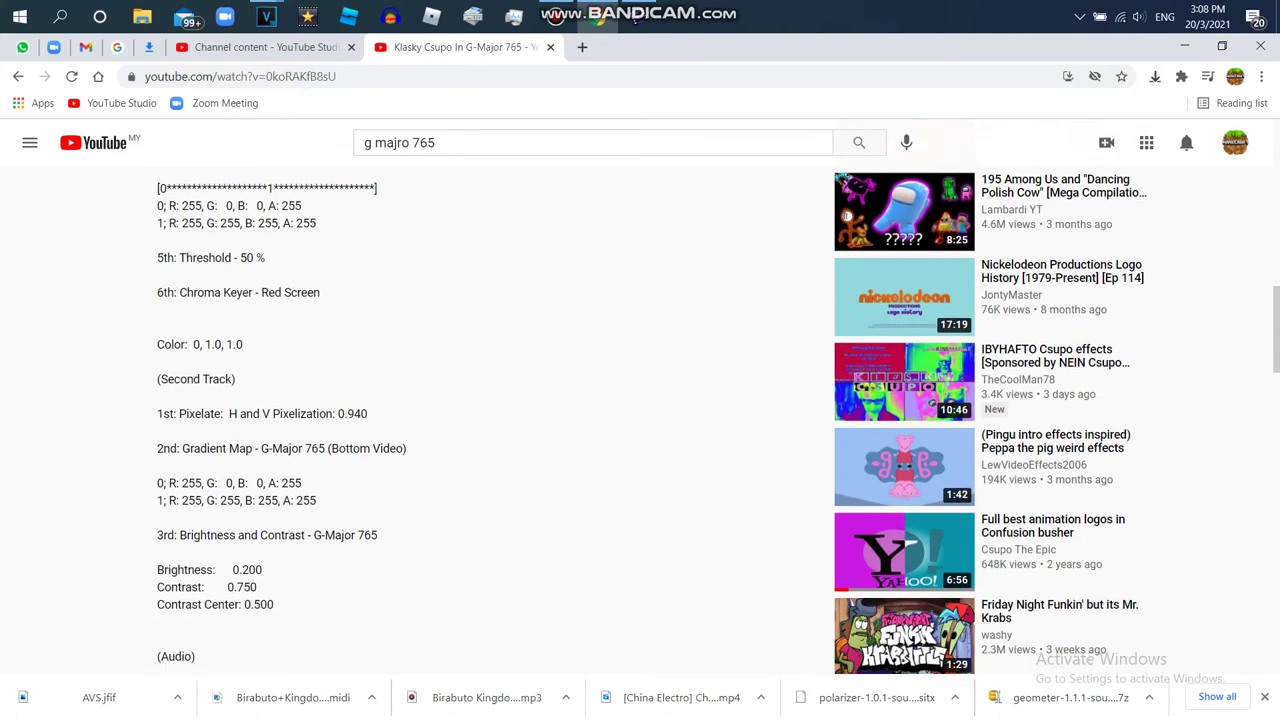
scroll(480, 420, up, 2)
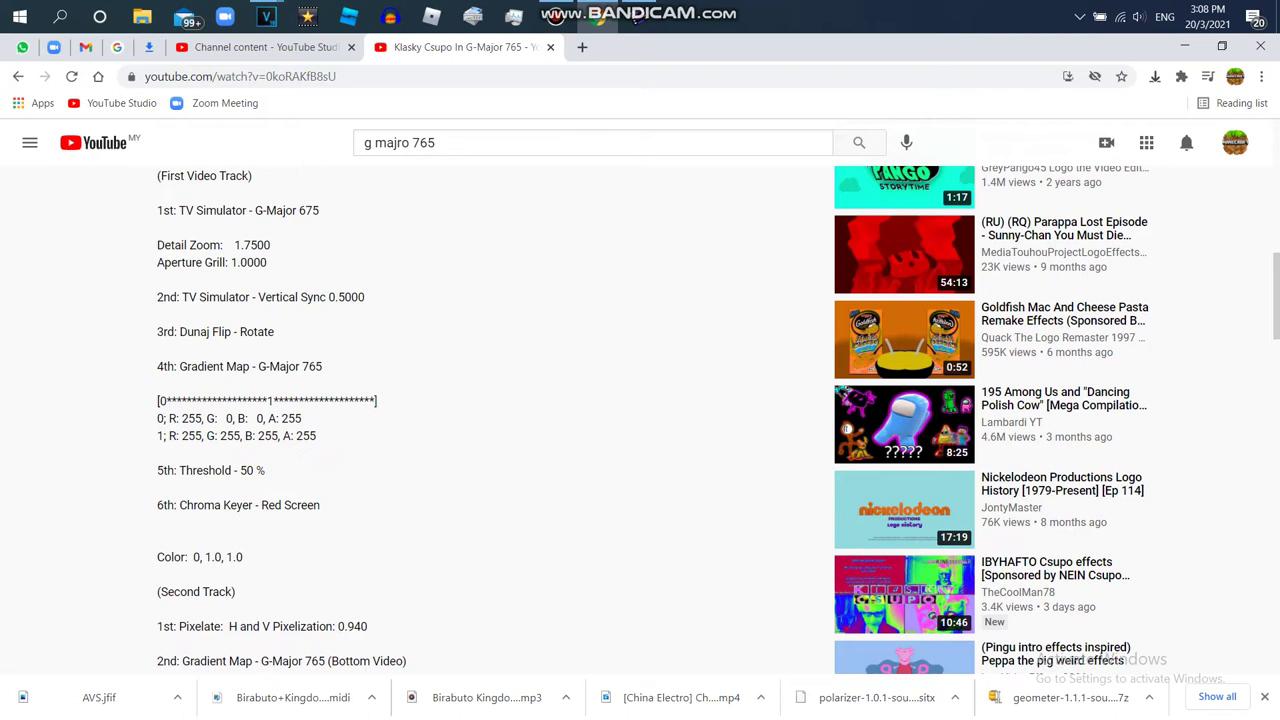
scroll(480, 420, up, 1)
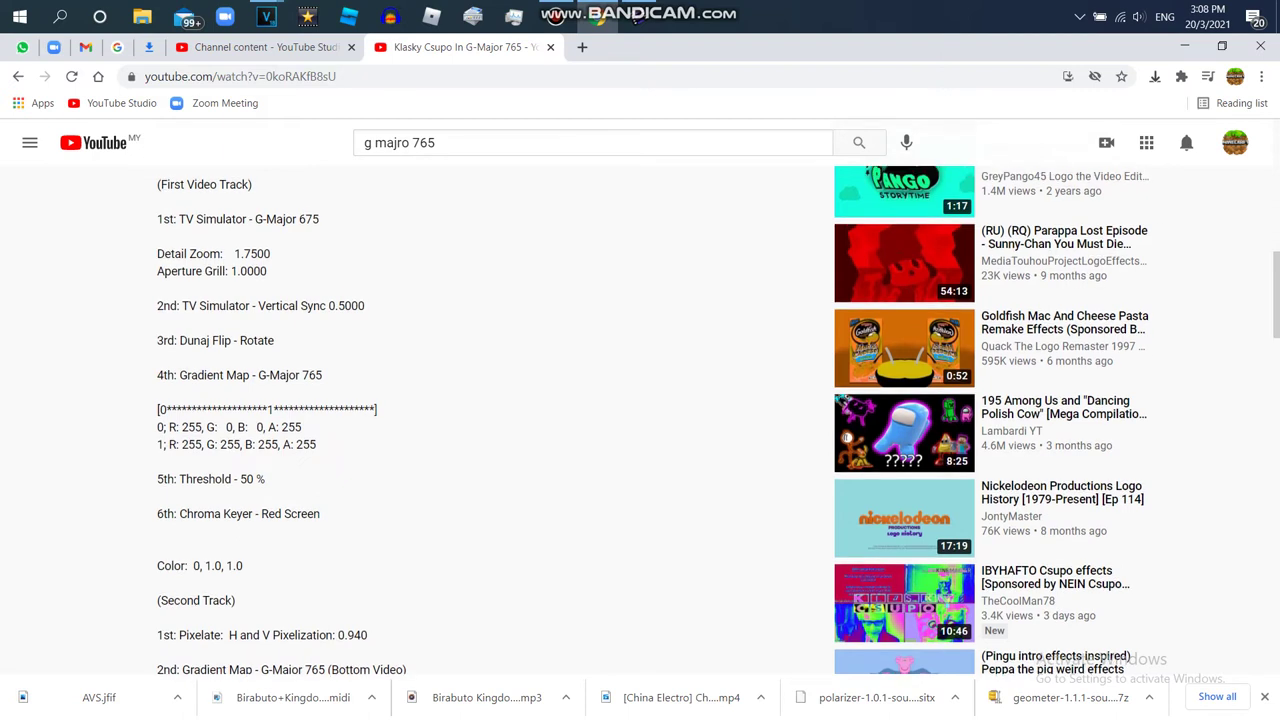
Step: Switch to AVS Video Editor, add a Grid Mosaic effect to the empty second effect line and match it to the clip's length
click(636, 18)
drag(554, 262, 554, 194)
scroll(350, 240, up, 1)
drag(350, 275, 145, 630)
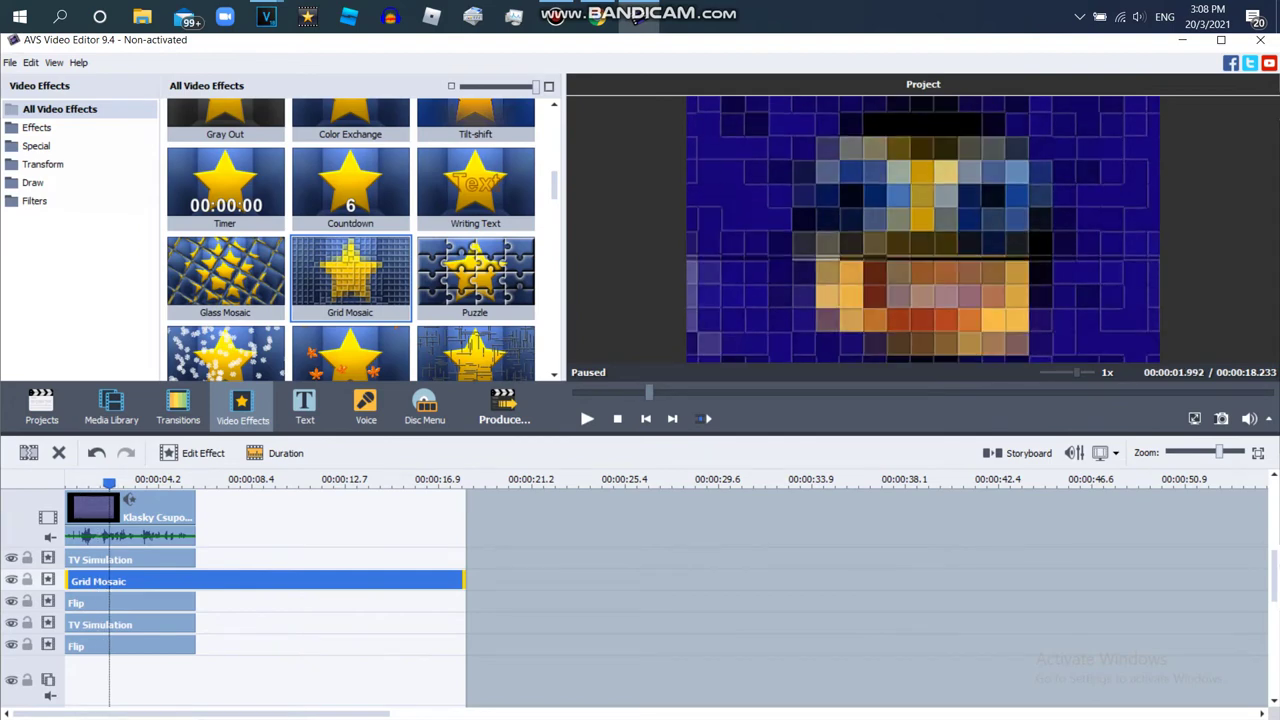
drag(464, 581, 195, 581)
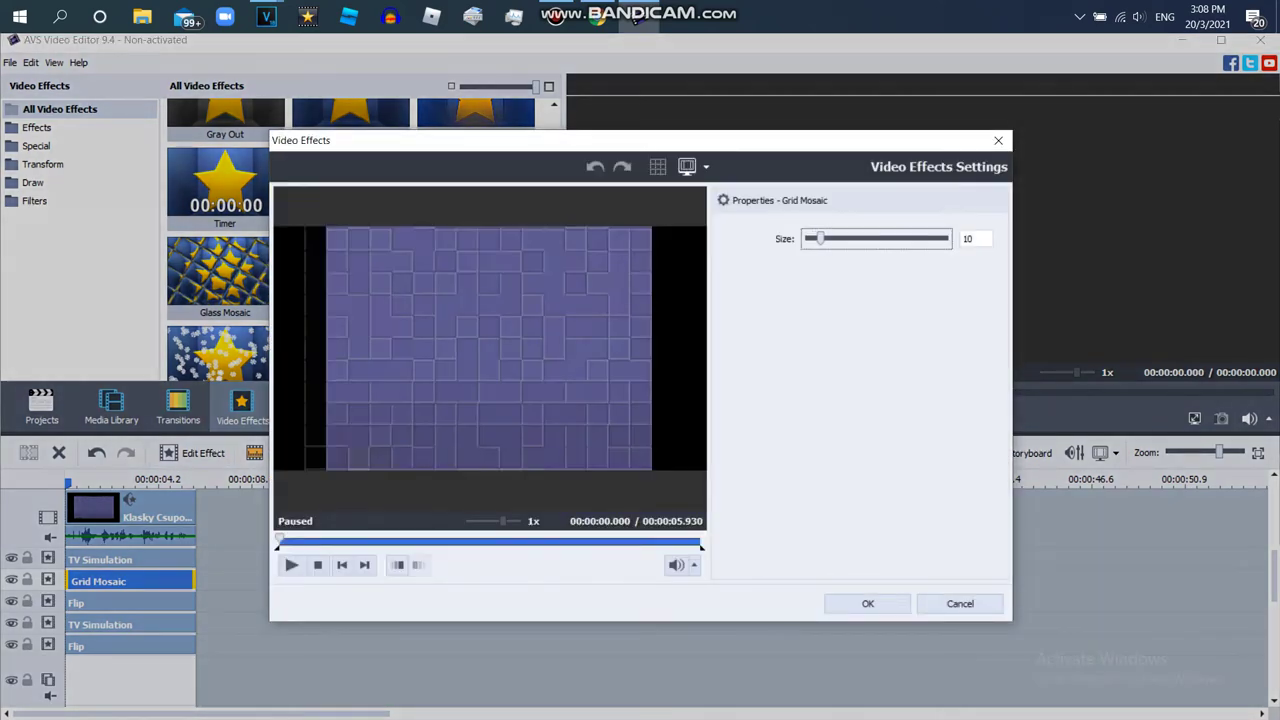
Step: Set the Grid Mosaic effect's size to 2 and preview the result
drag(820, 238, 809, 238)
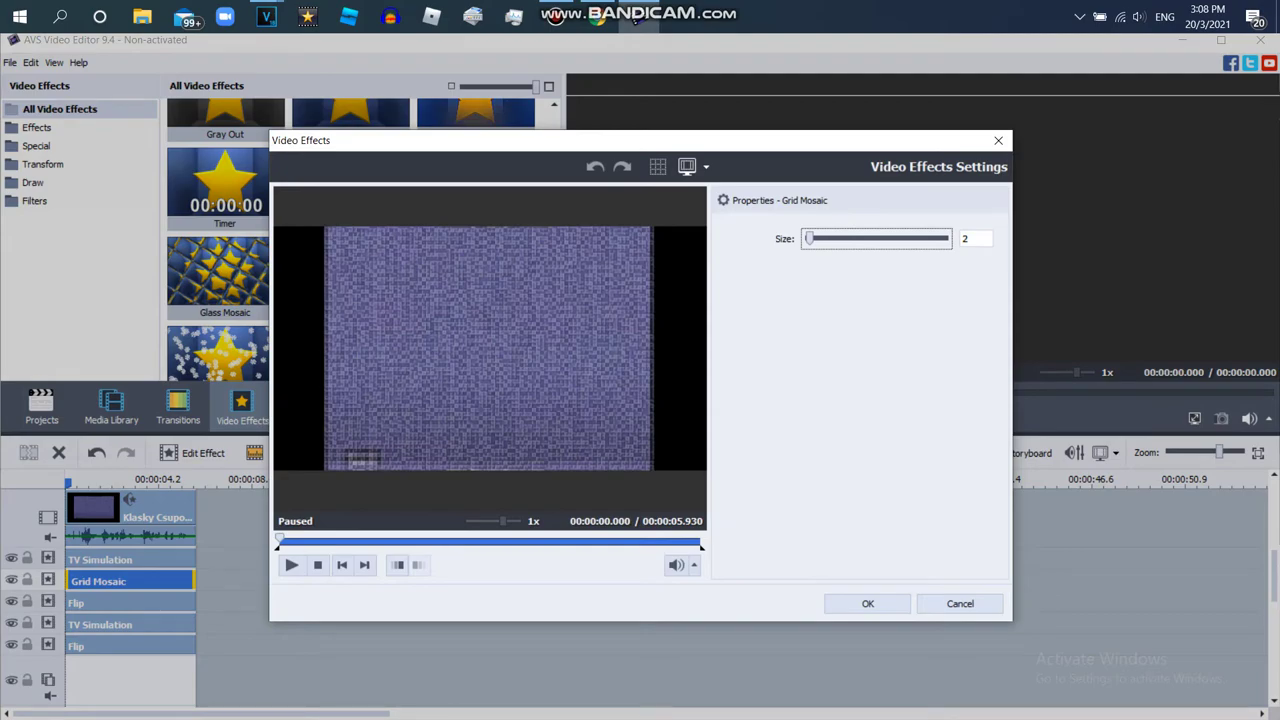
key(Return)
key(space)
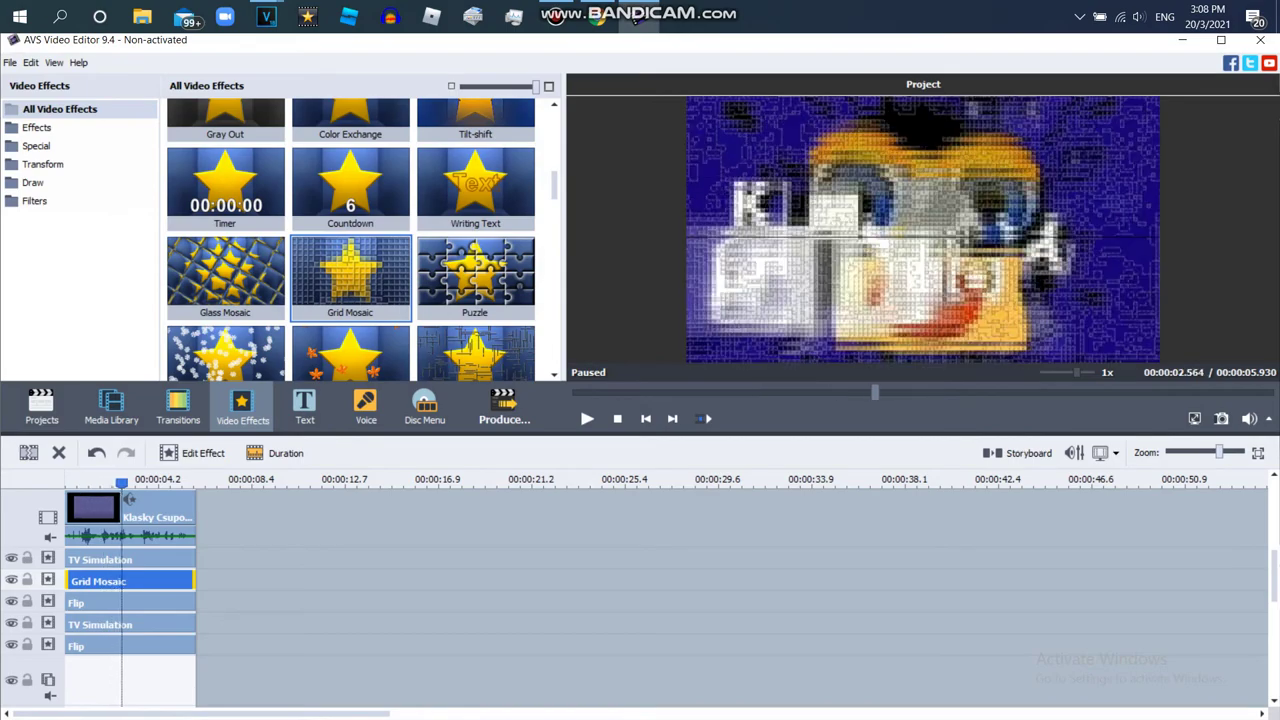
drag(959, 392, 752, 392)
Step: Insert an effect line below the lower Flip effect and add a Noir effect matched to the clip's length
right_click(217, 649)
click(262, 617)
drag(554, 185, 554, 242)
scroll(350, 240, down, 6)
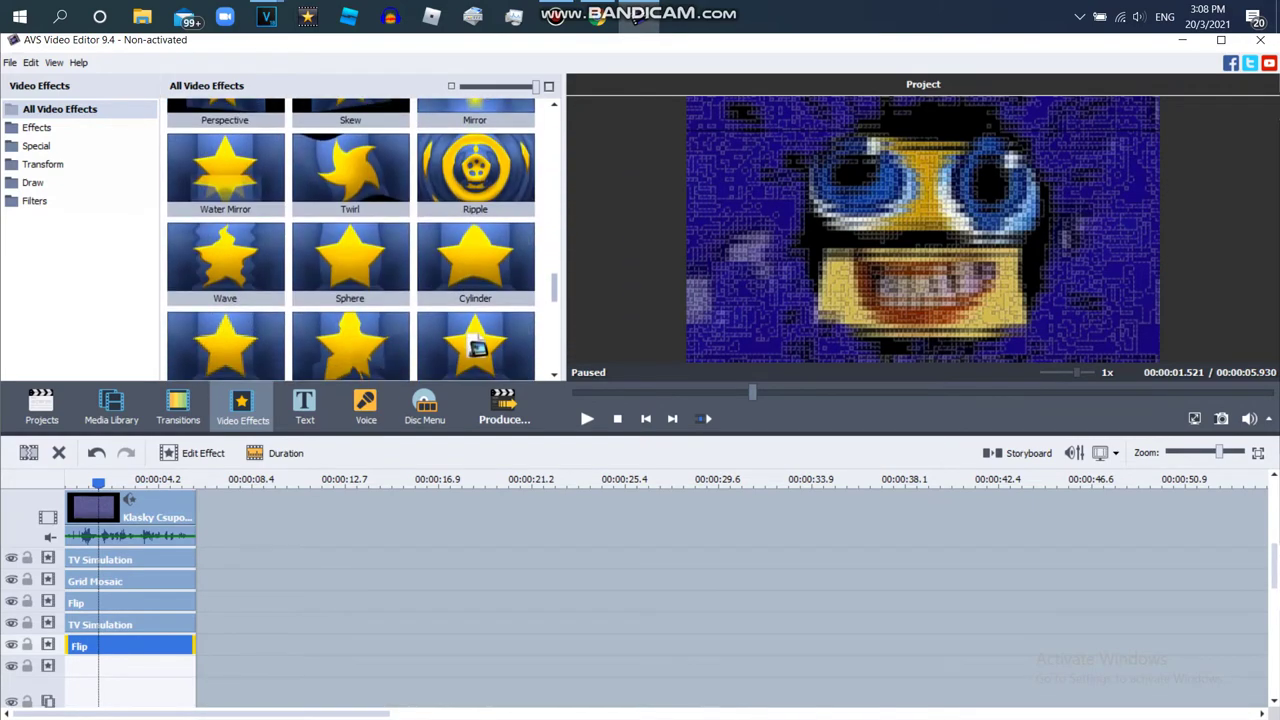
scroll(350, 240, up, 5)
scroll(350, 240, down, 5)
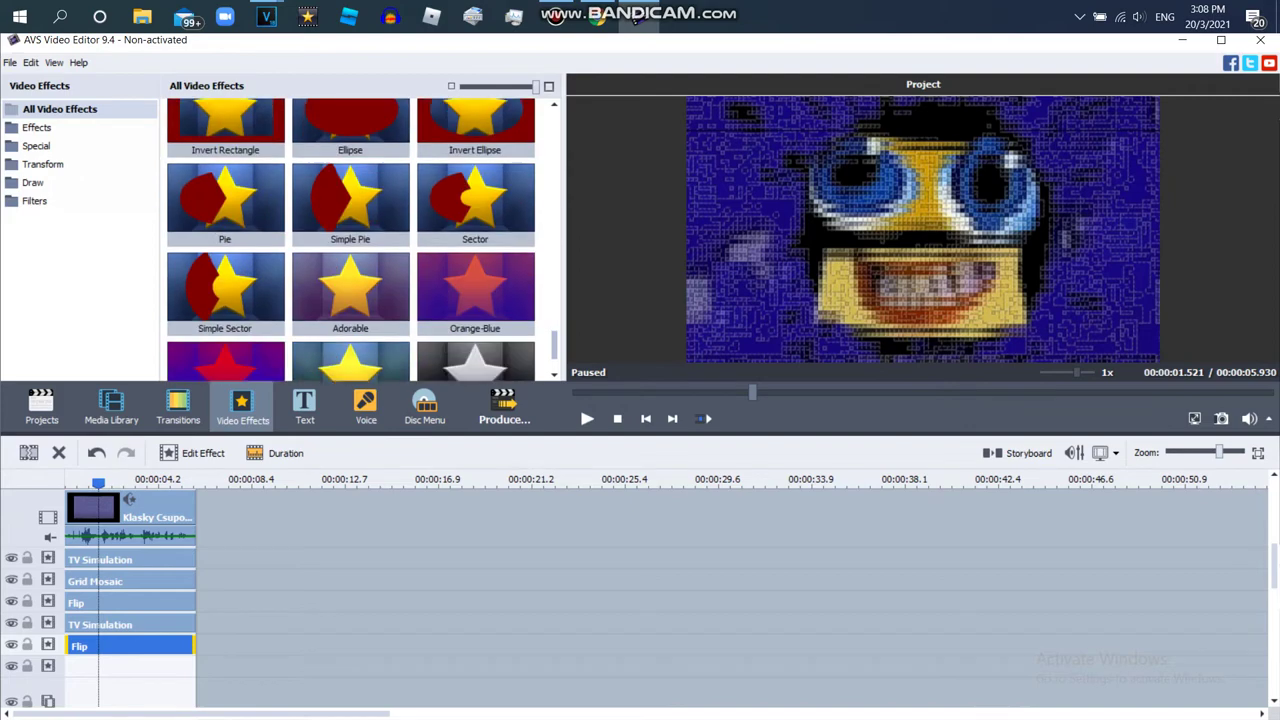
scroll(350, 240, down, 1)
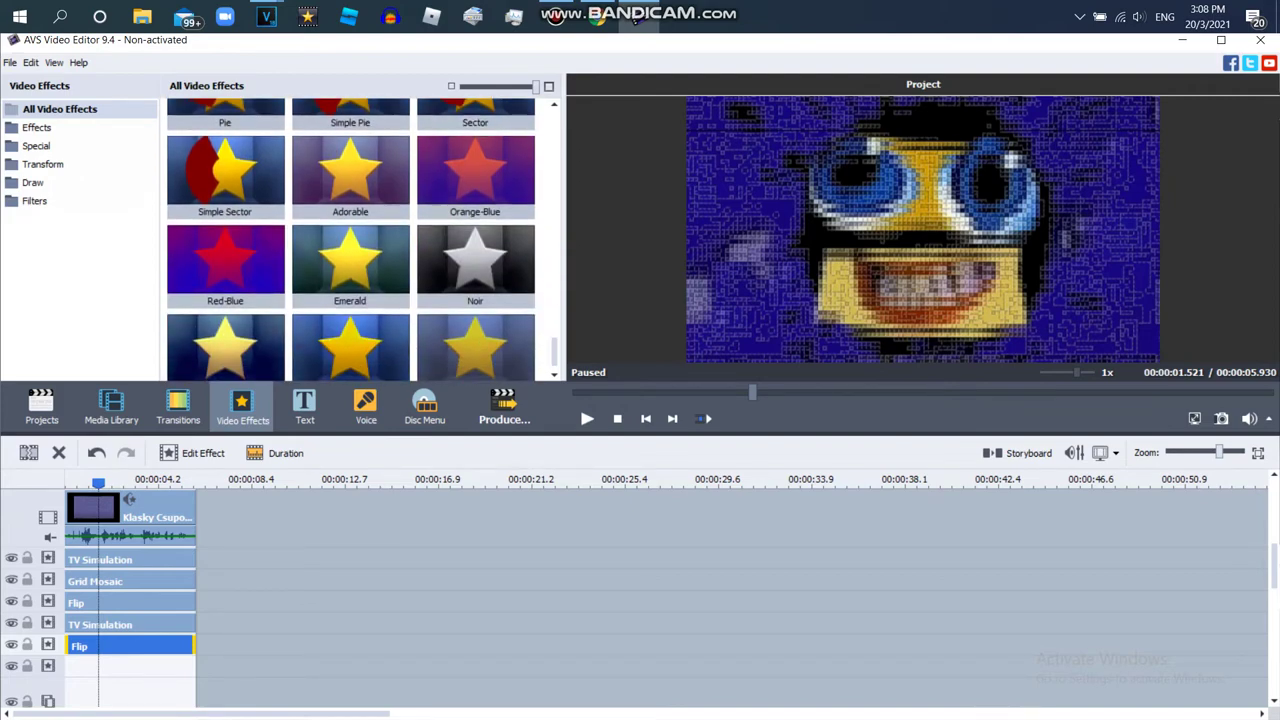
scroll(350, 240, up, 4)
scroll(350, 240, down, 2)
drag(475, 330, 145, 680)
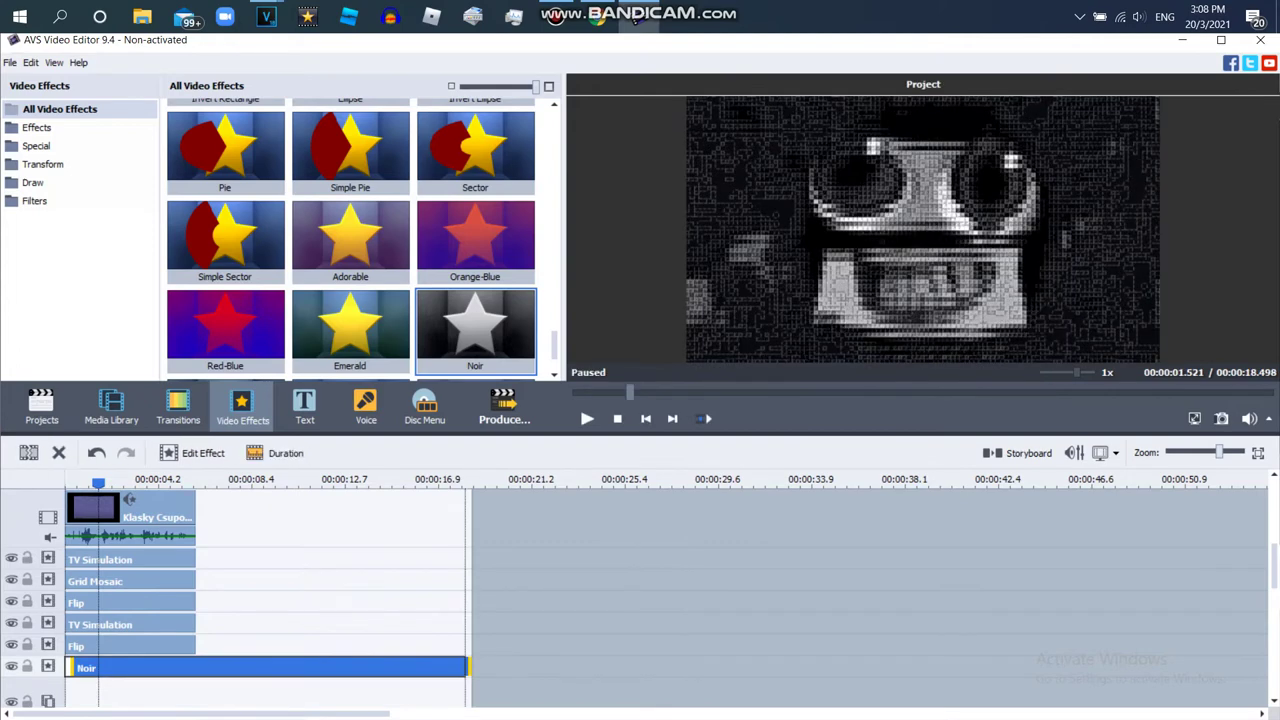
drag(464, 667, 194, 667)
Step: Insert another effect line below Noir and add a Red-Blue effect matched to the clip's length
right_click(237, 658)
click(281, 627)
drag(225, 332, 143, 692)
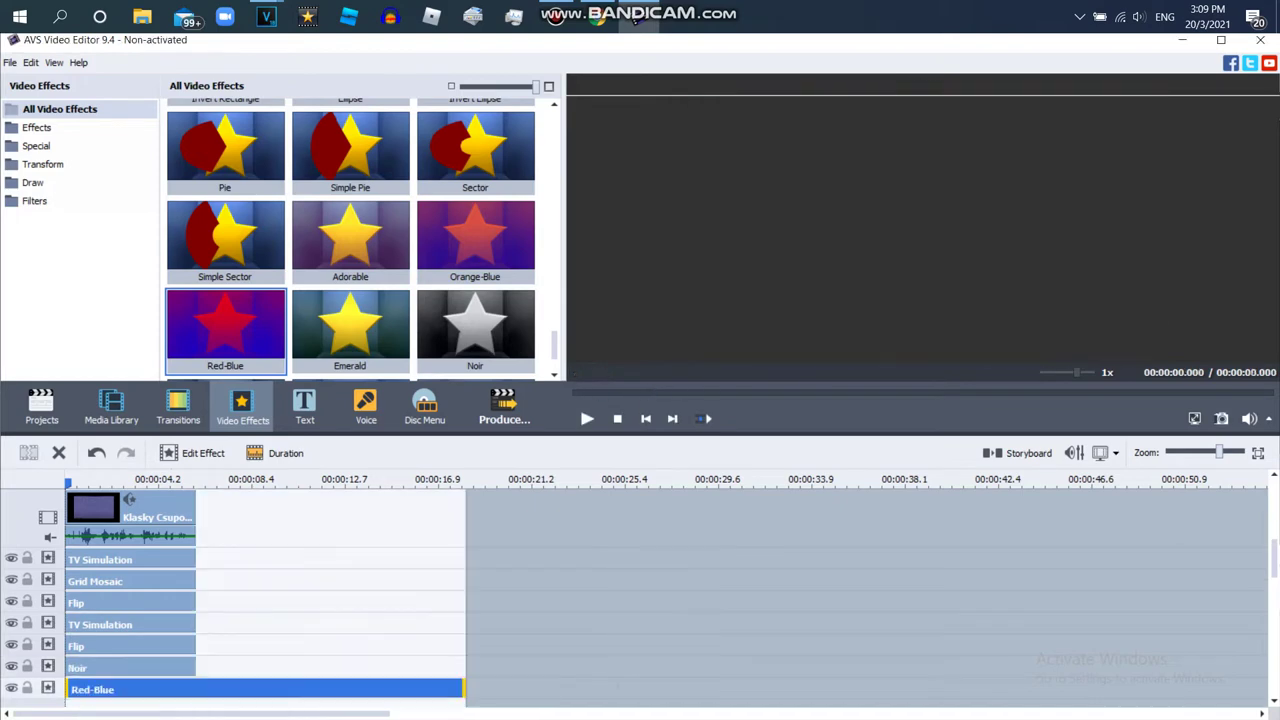
drag(113, 482, 175, 483)
drag(464, 689, 196, 689)
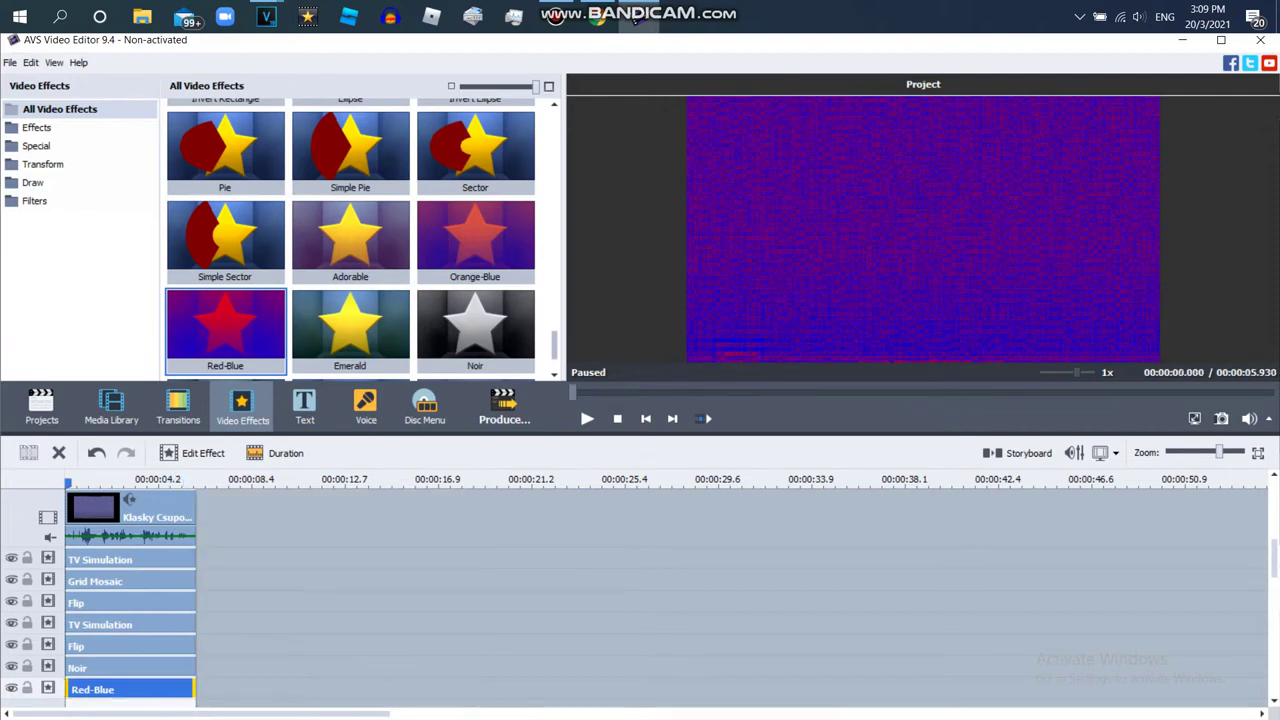
Step: Replace the Red-Blue effect in the line below Noir with a Sepia effect
scroll(360, 240, up, 10)
scroll(360, 240, up, 5)
drag(225, 145, 180, 690)
click(119, 690)
Step: Set the Sepia effect's Green and Blue to 0 and its Brightness to 100, checking the recipe in Chrome
click(193, 453)
click(598, 18)
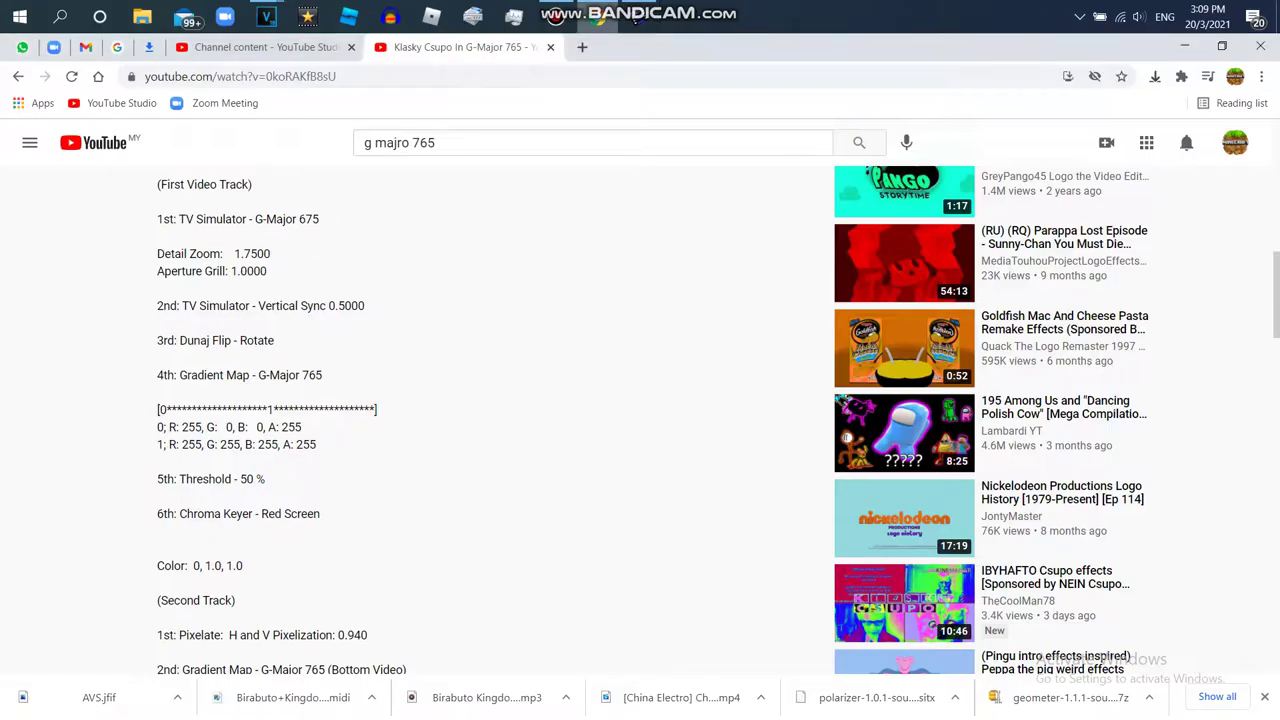
click(635, 20)
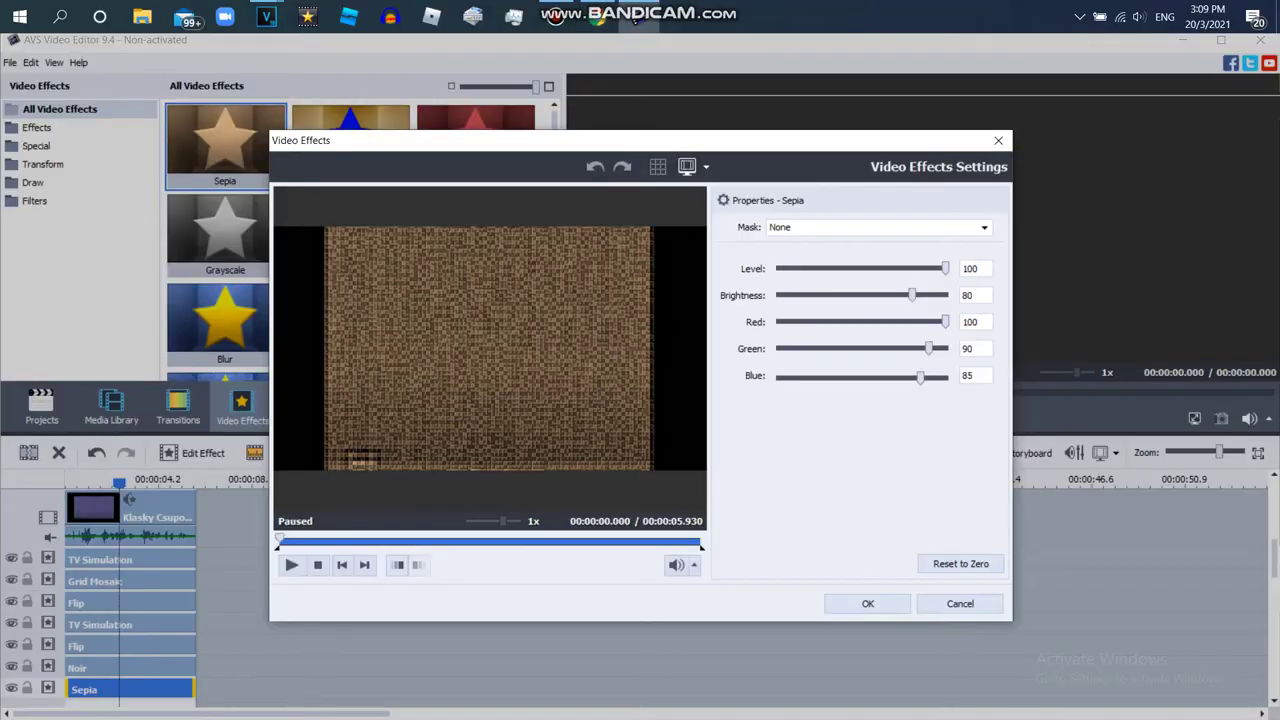
drag(929, 349, 778, 348)
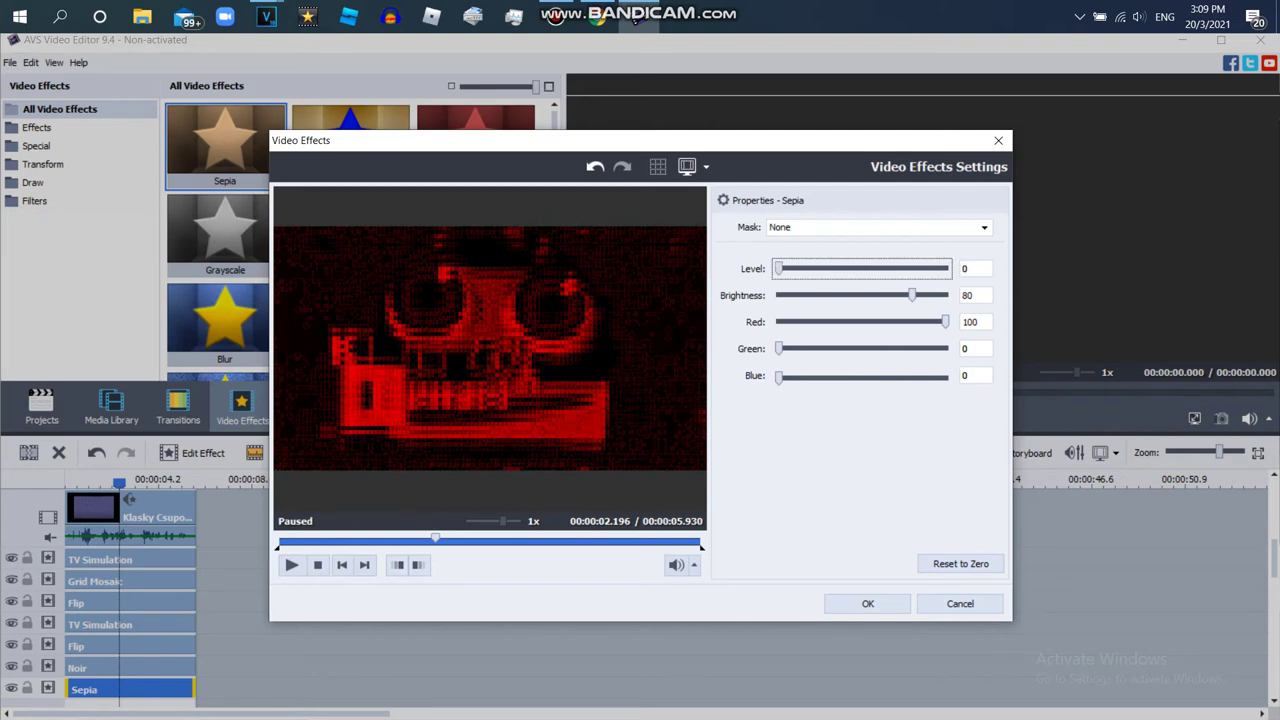
drag(779, 268, 945, 268)
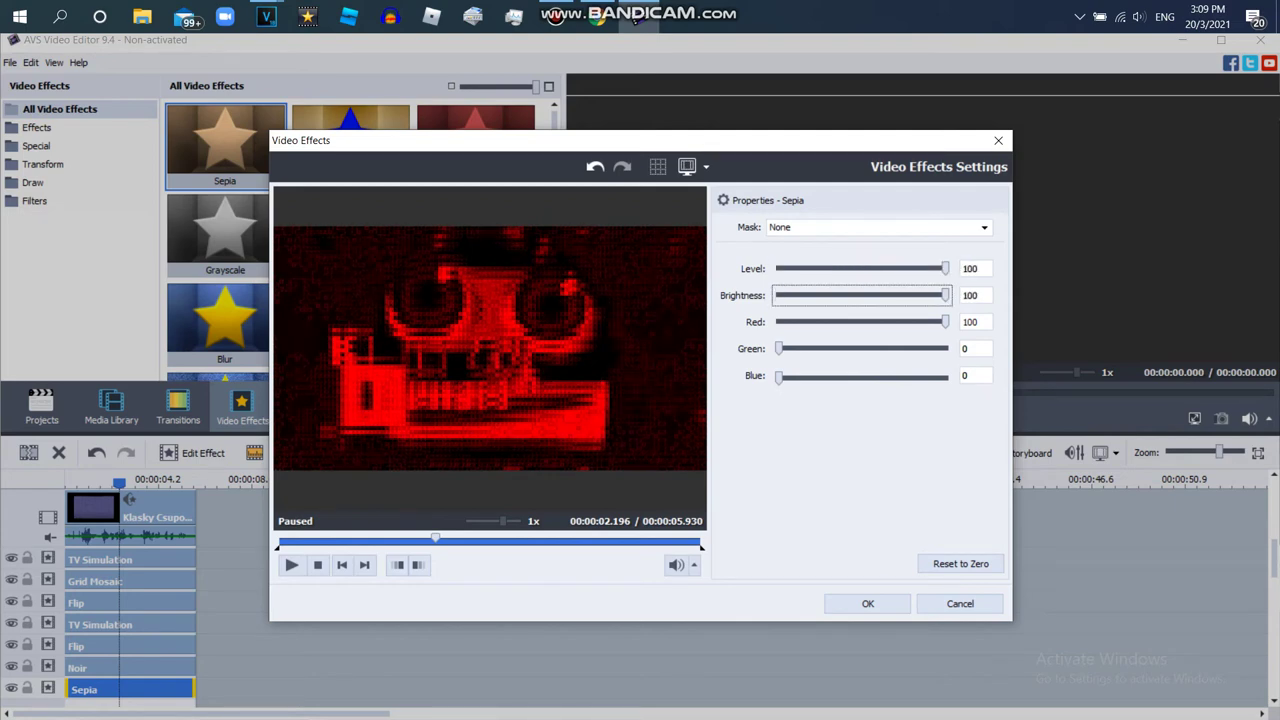
Step: Compare the Sepia effect's Level at 0 and 100, keep it at 100 and apply the settings
key(Home)
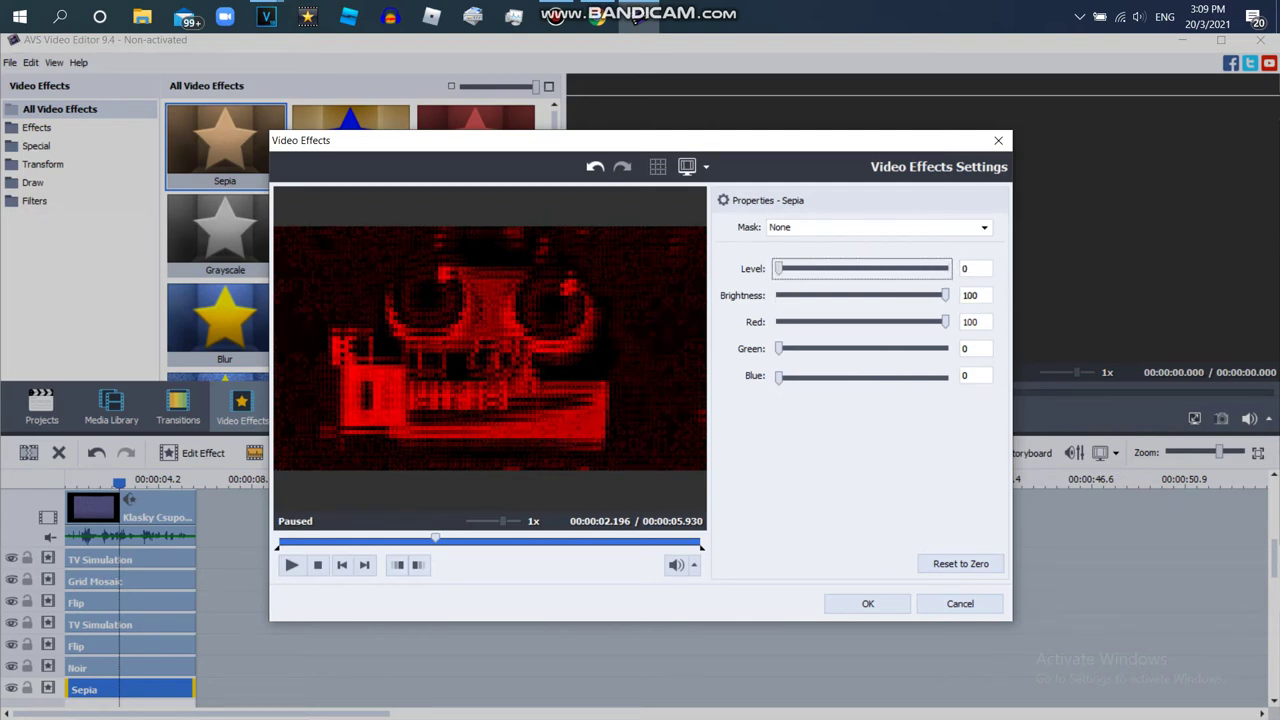
mouse_move(945, 322)
mouse_down()
mouse_move(884, 322)
mouse_move(945, 322)
mouse_up()
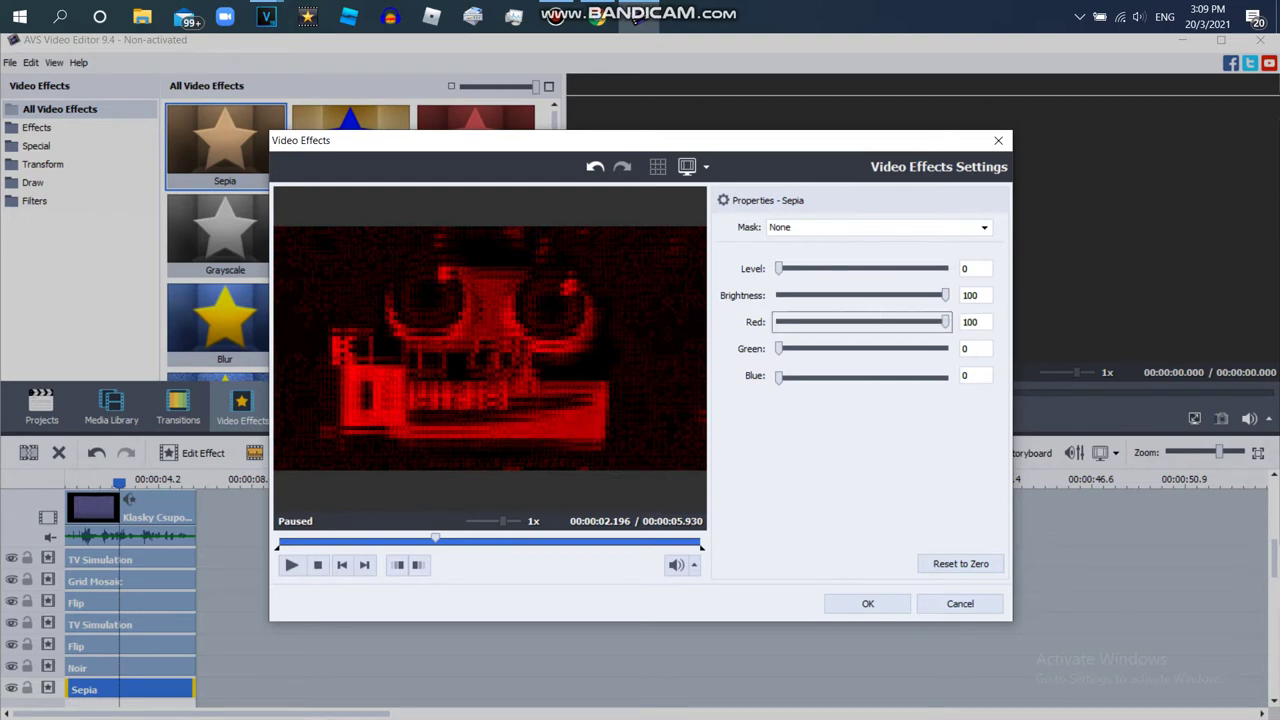
key(Home)
key(End)
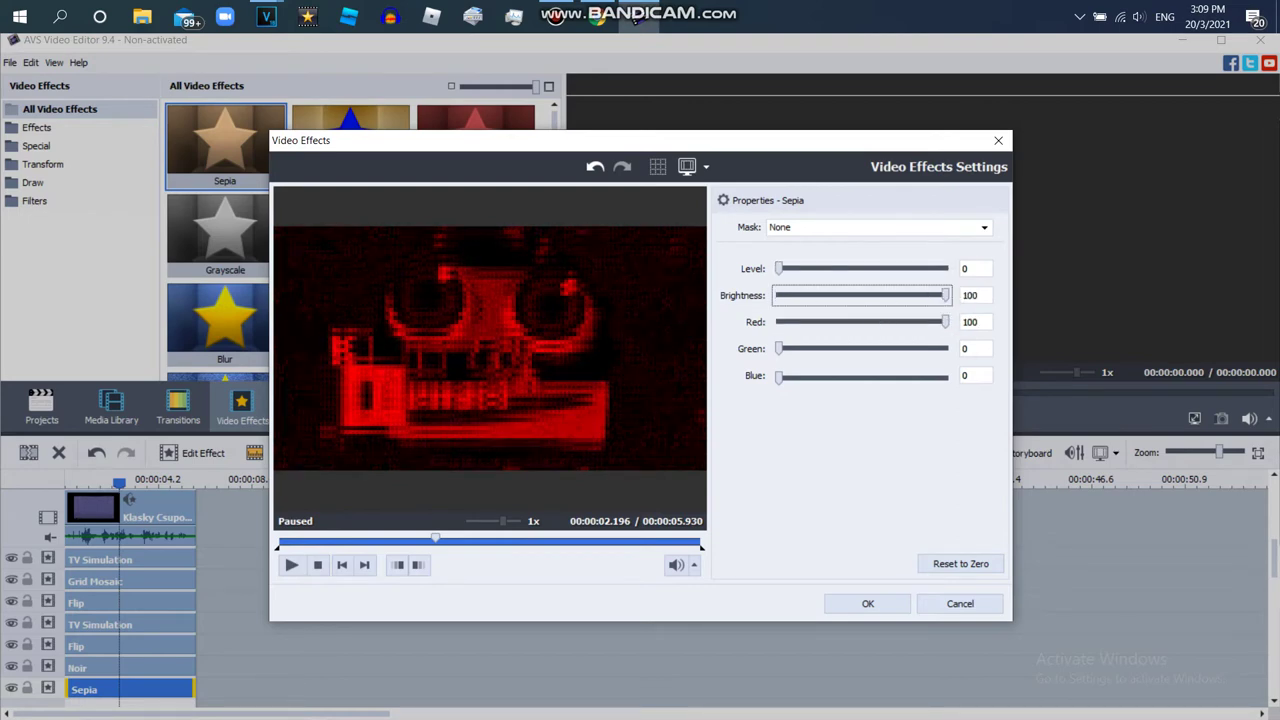
key(shift+Tab)
key(End)
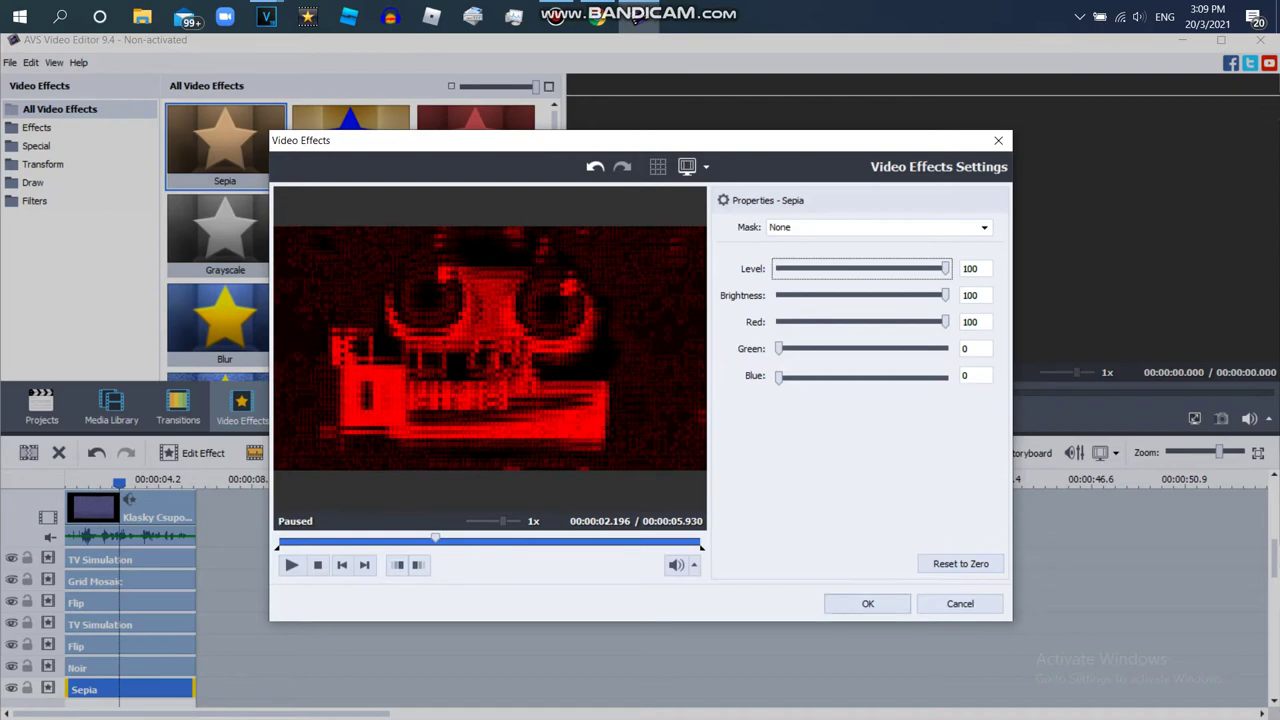
key(Return)
Step: Insert an effect line below Sepia, move Sepia into it, and place a duplicate at the start of the vacated line
scroll(229, 626, down, 1)
right_click(229, 625)
click(275, 592)
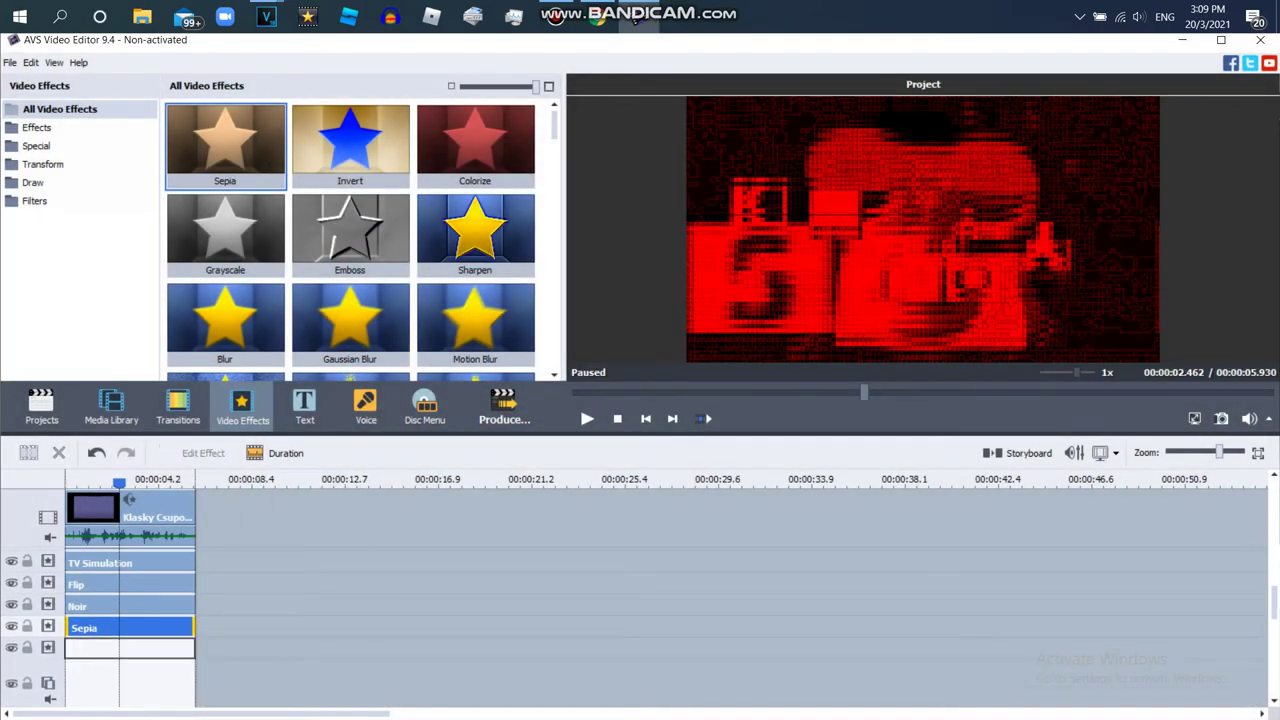
right_click(180, 627)
click(222, 617)
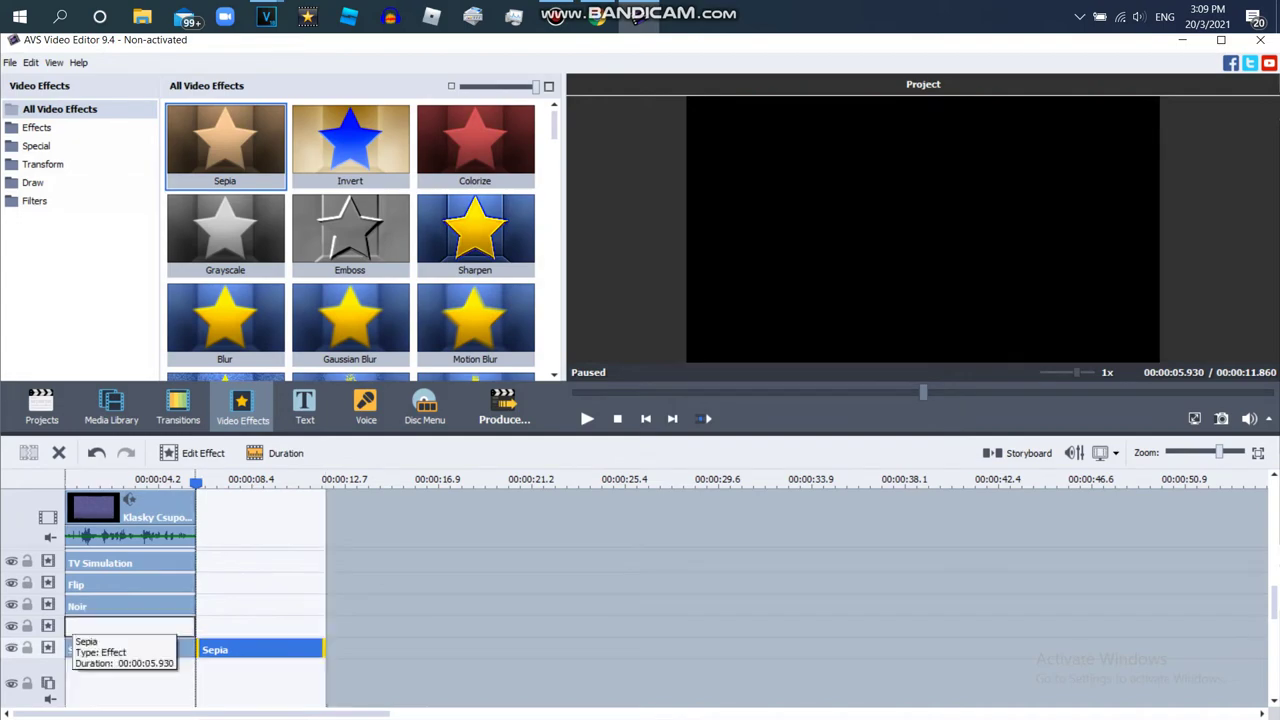
drag(210, 649, 78, 627)
Step: Replace the upper Sepia copy below Noir with a Glow effect and preview the result
drag(554, 126, 554, 256)
scroll(350, 240, up, 3)
drag(475, 205, 130, 628)
click(587, 418)
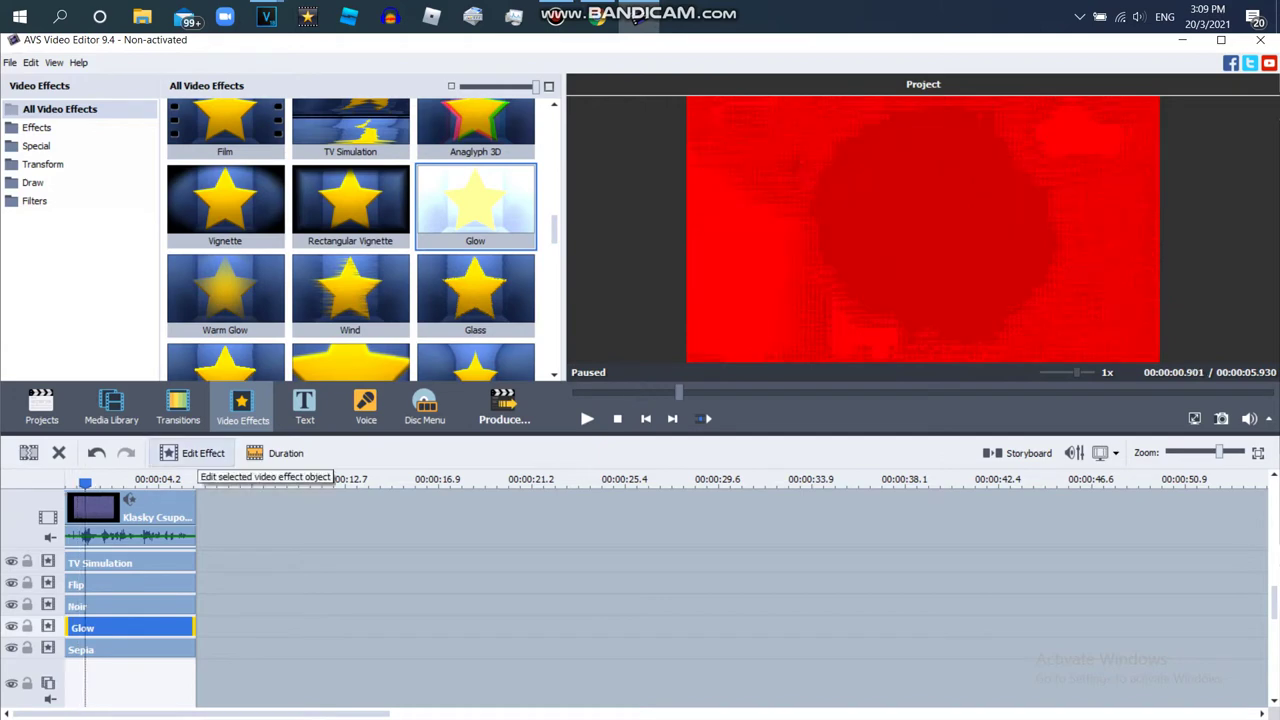
Step: Set the Glow effect's Level to 32 and apply the settings
click(200, 453)
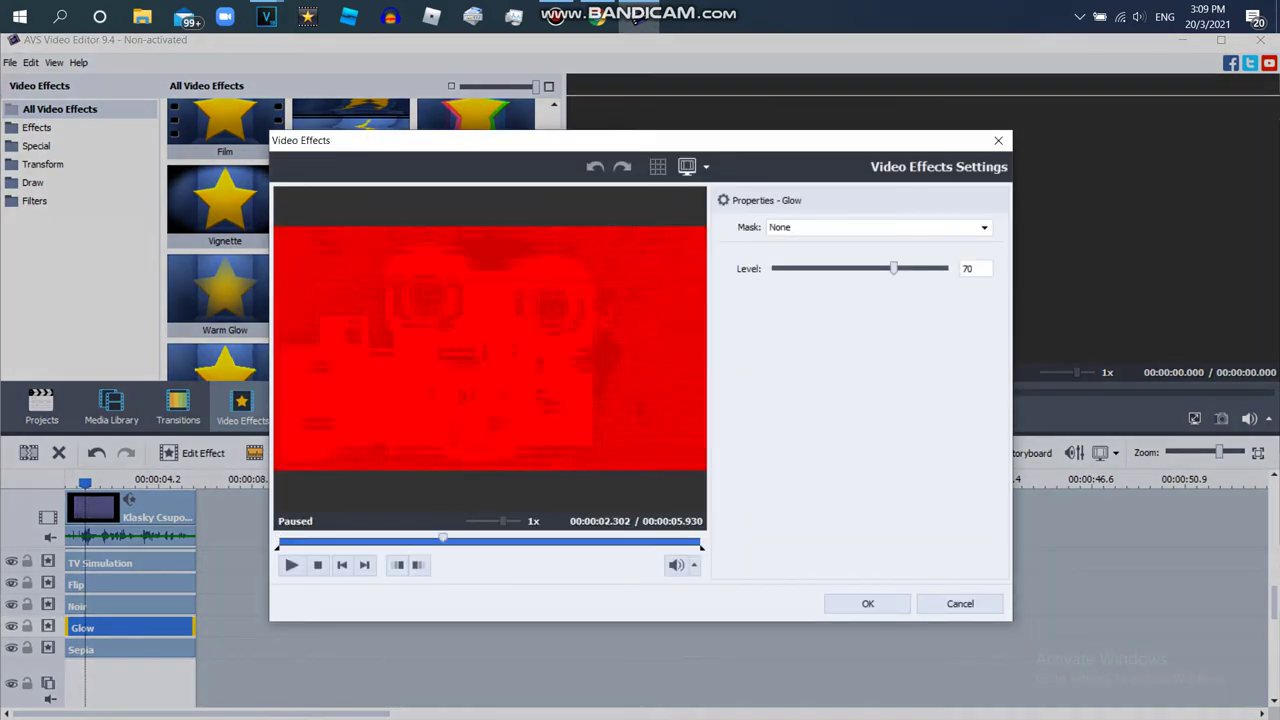
drag(893, 268, 829, 268)
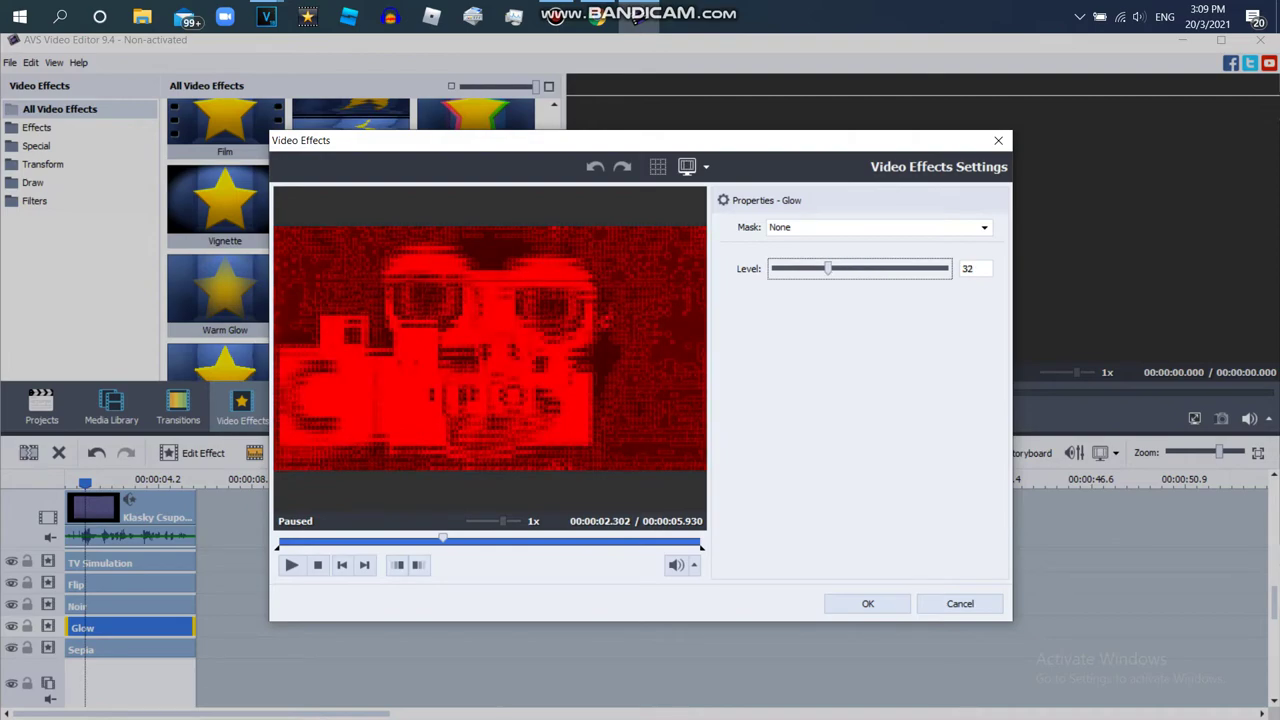
click(867, 604)
Step: Insert an effect line below Sepia and place a duplicate of the Glow effect at its start
right_click(228, 646)
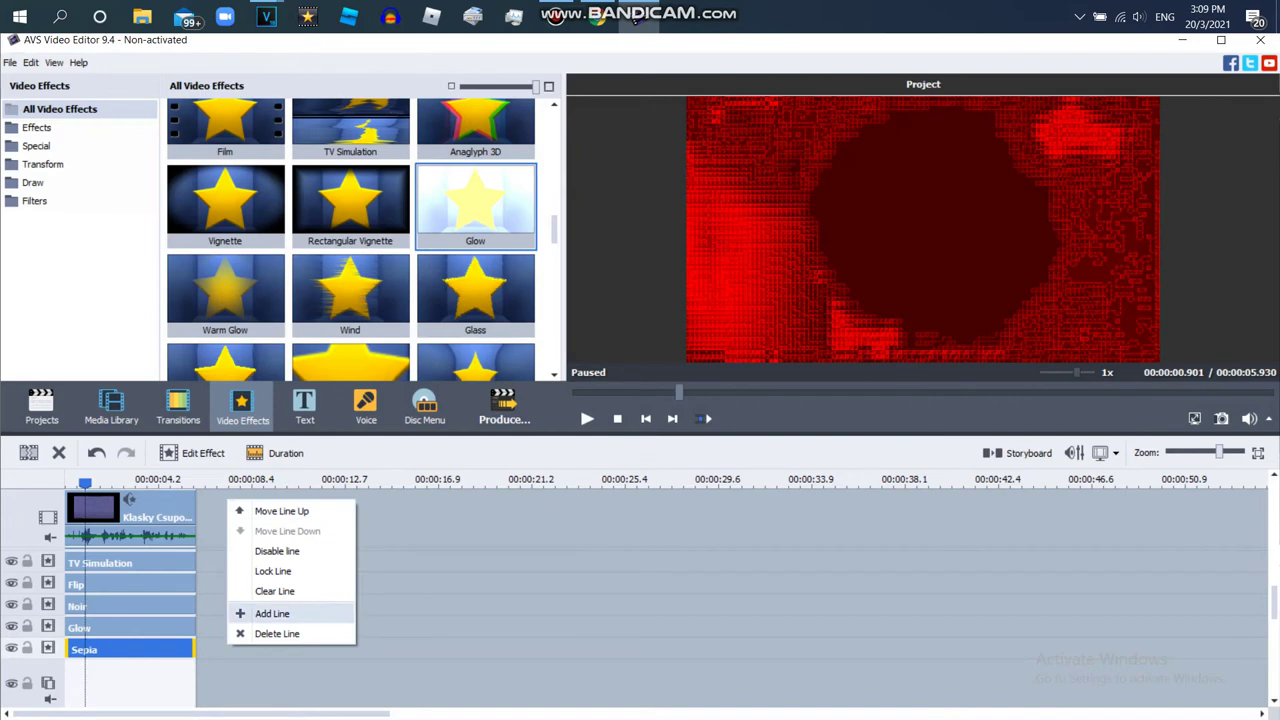
click(272, 613)
right_click(179, 629)
click(240, 599)
drag(248, 628, 149, 670)
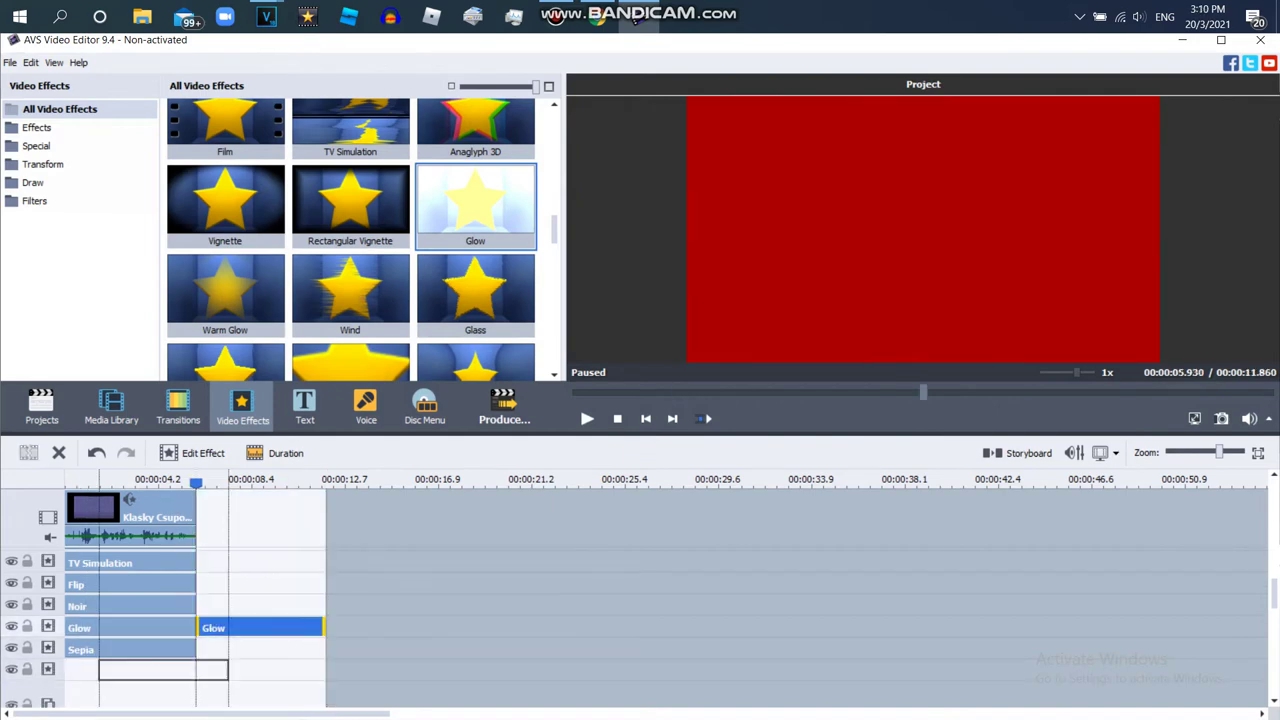
Step: Replace the Glow copy below Sepia with a Color Exchange effect and move the playhead to about 2.3 seconds
scroll(350, 240, up, 7)
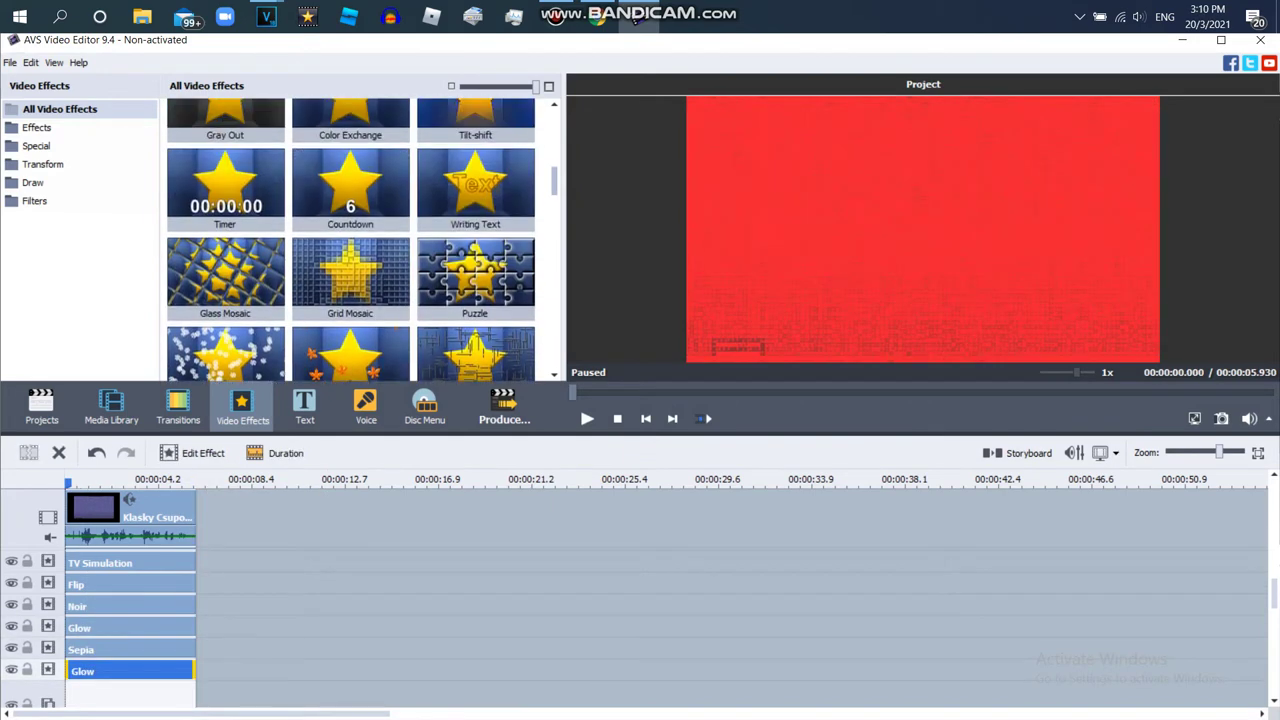
drag(350, 304, 178, 673)
click(115, 481)
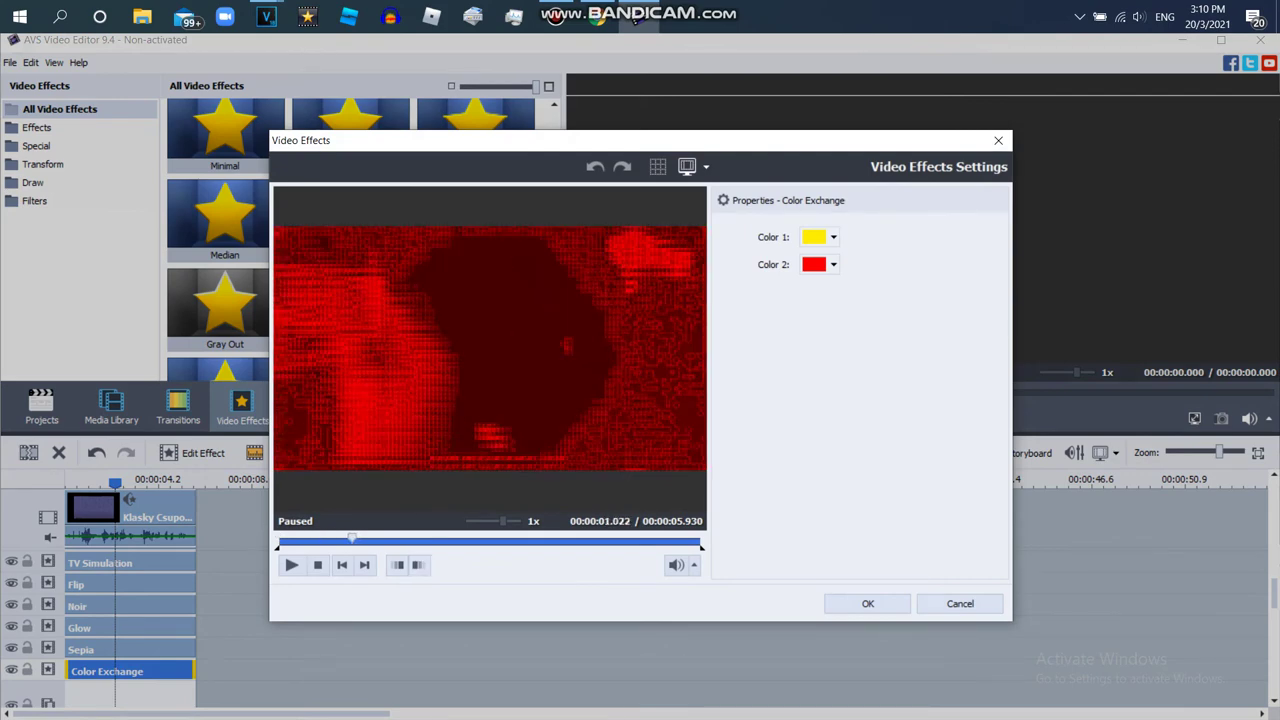
Step: In the Color Exchange settings, pick a near-white Color 1 and set Color 2 to white
click(822, 237)
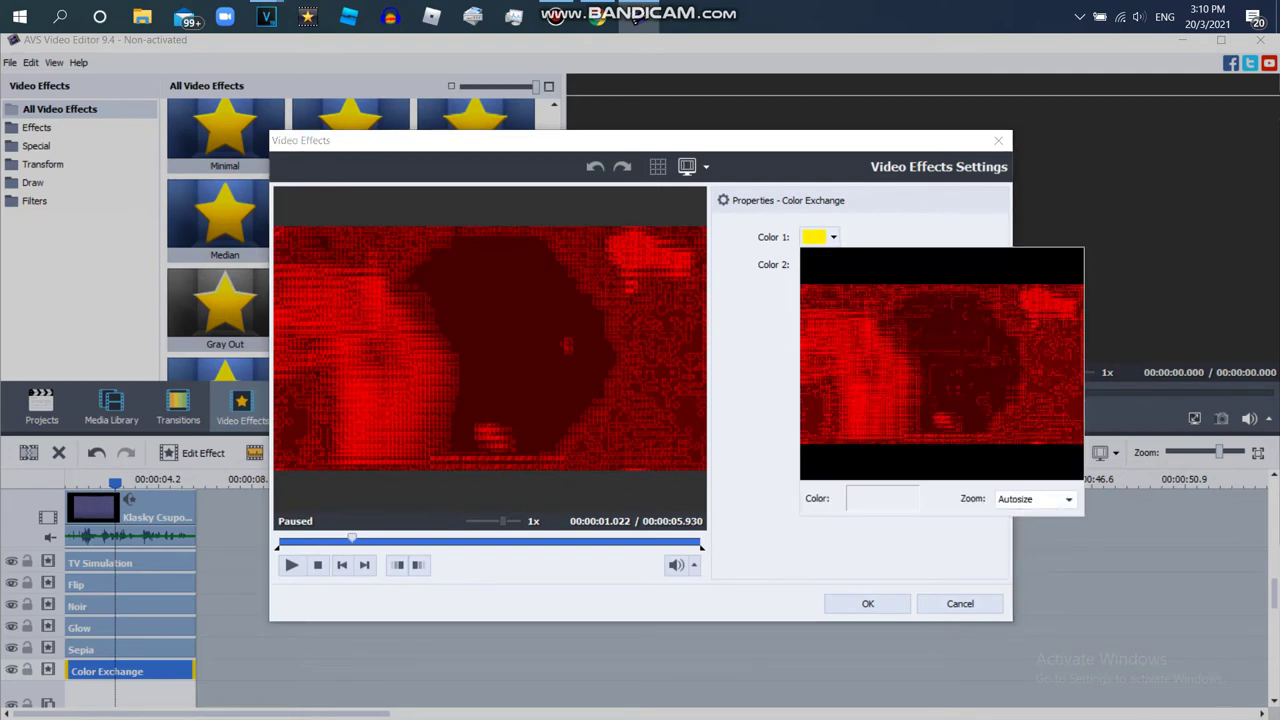
click(900, 350)
click(833, 264)
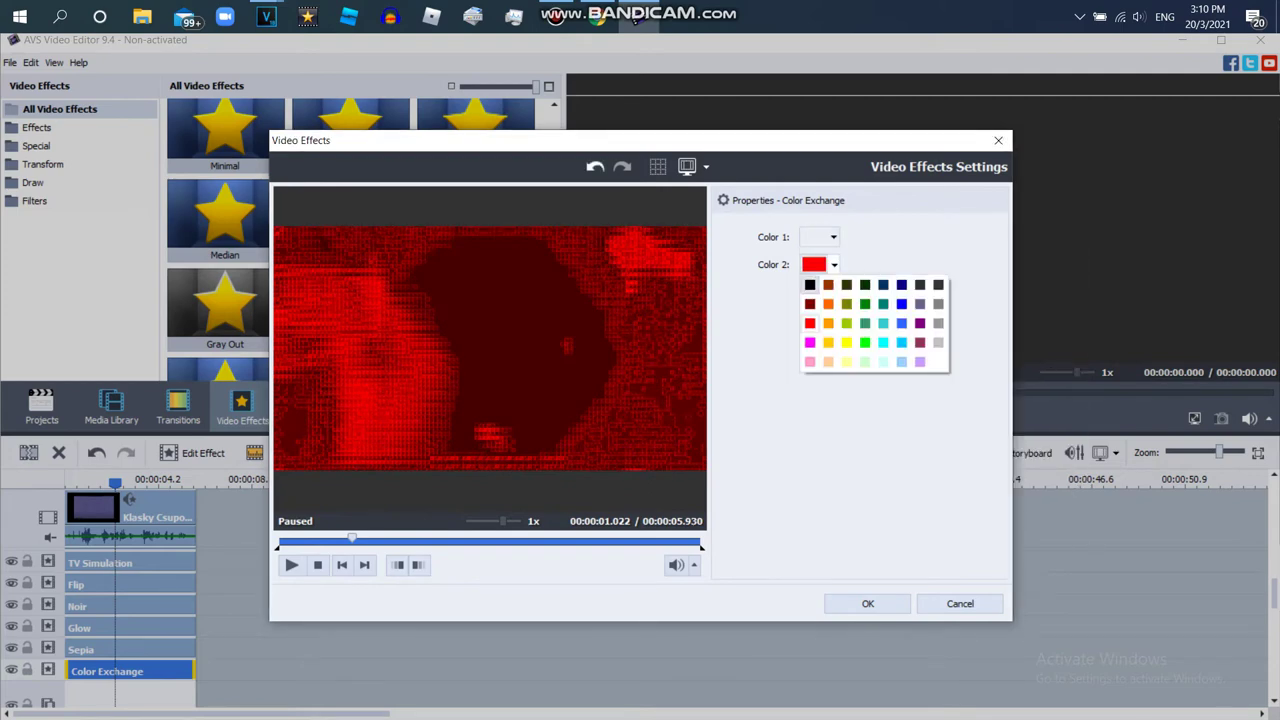
click(938, 361)
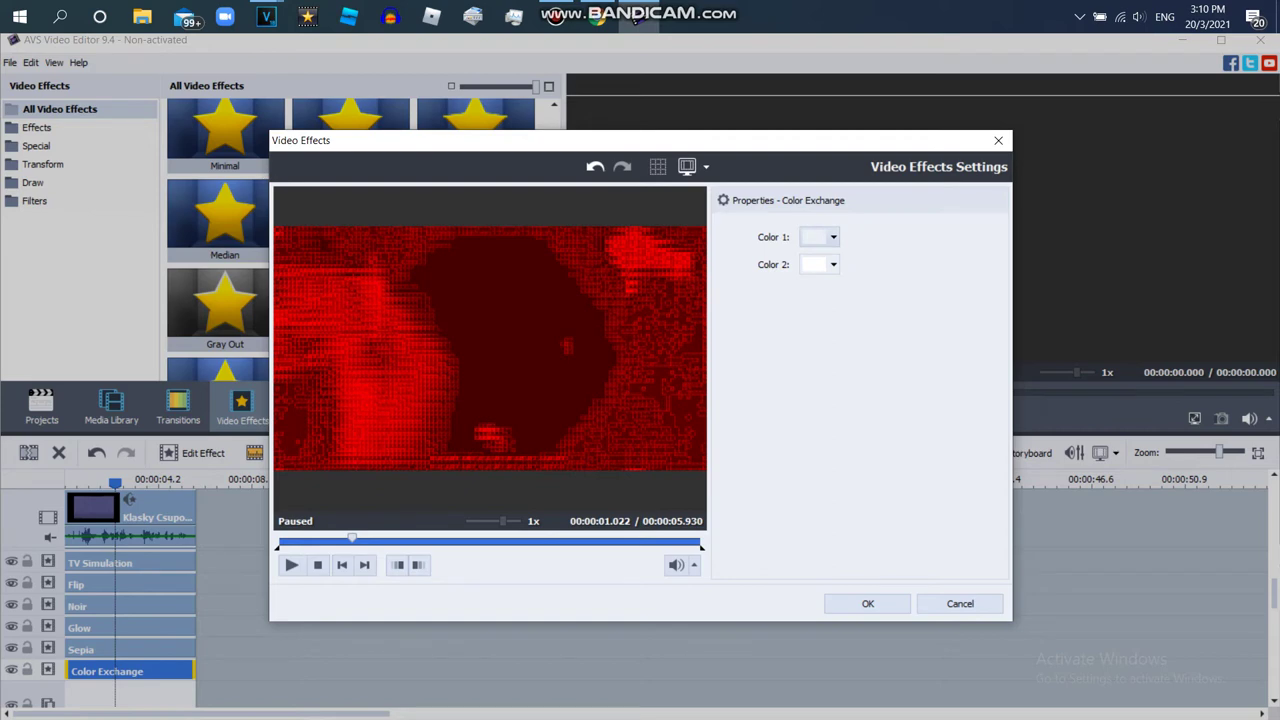
Step: Try a dark red sampled from the preview and a palette dark red as Color 1, checking another frame
click(824, 237)
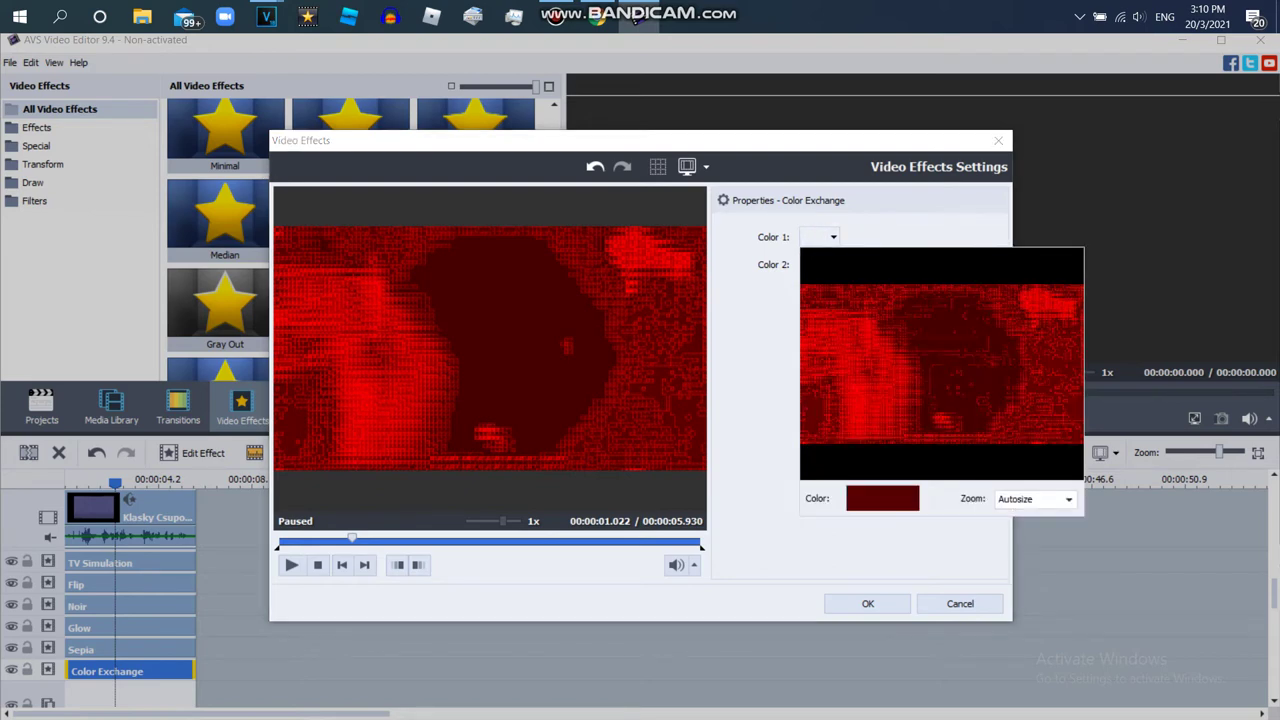
click(968, 345)
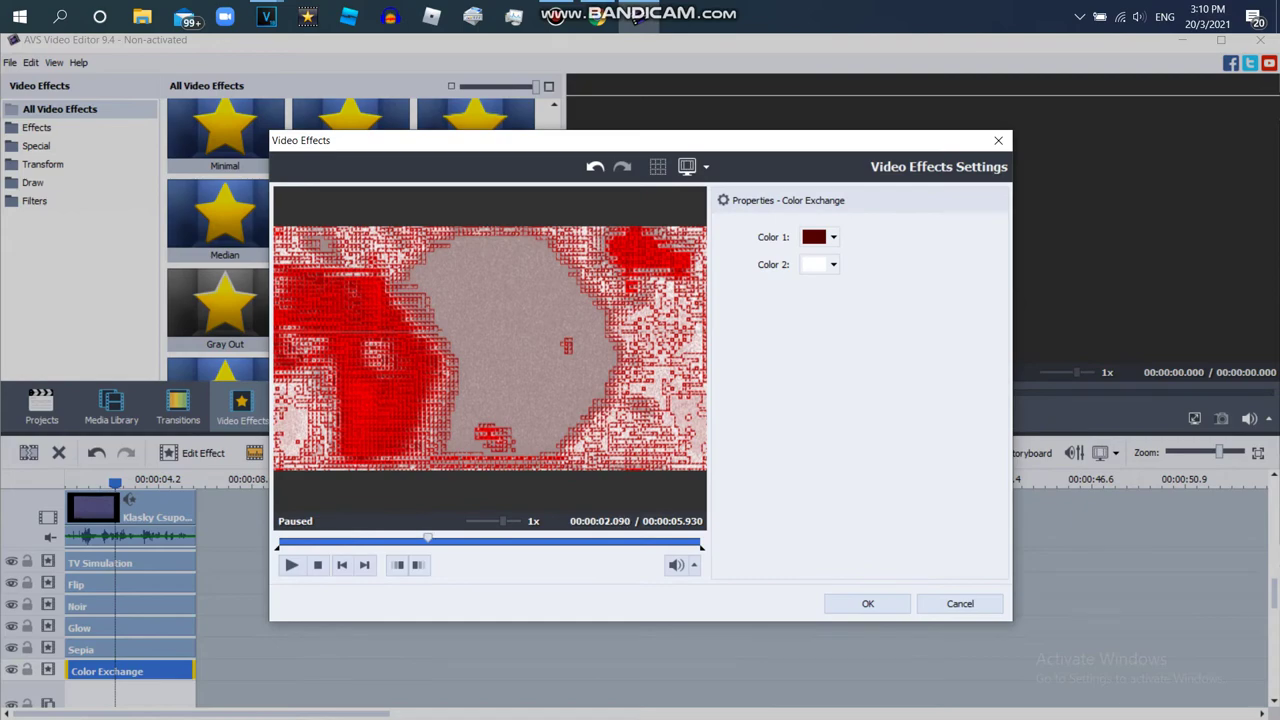
drag(428, 538, 468, 538)
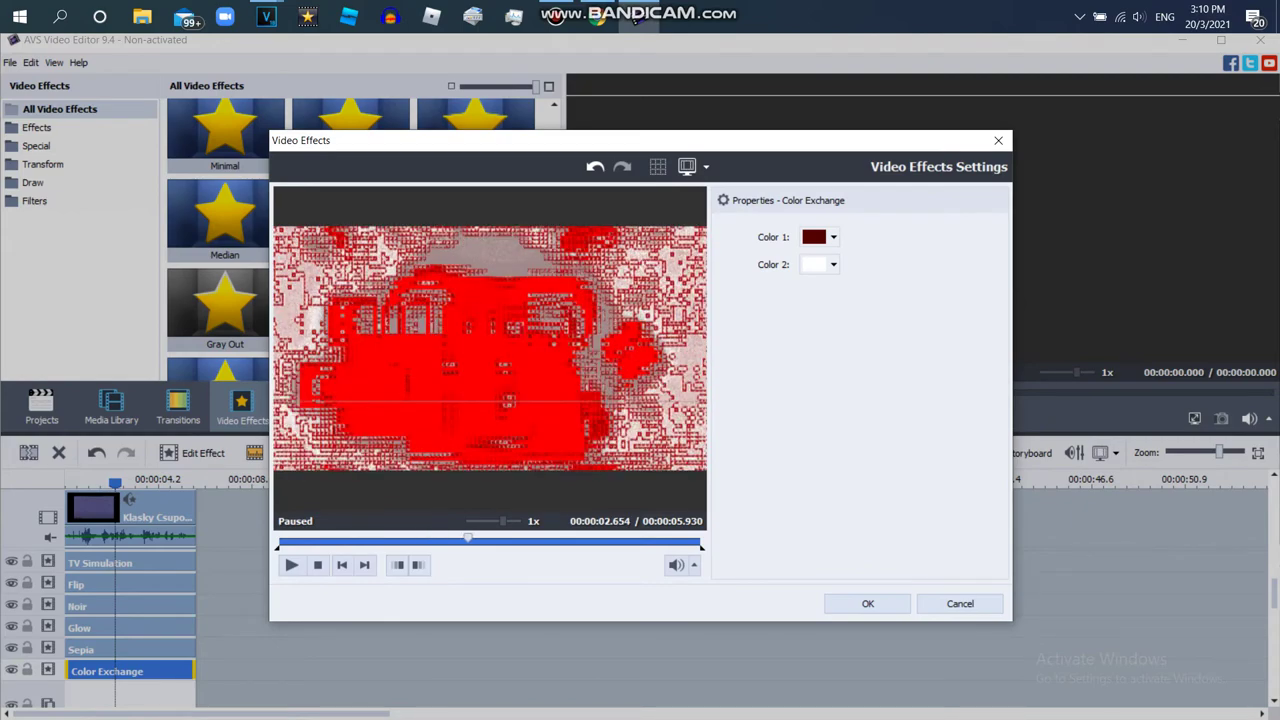
click(834, 237)
key(Left)
key(Return)
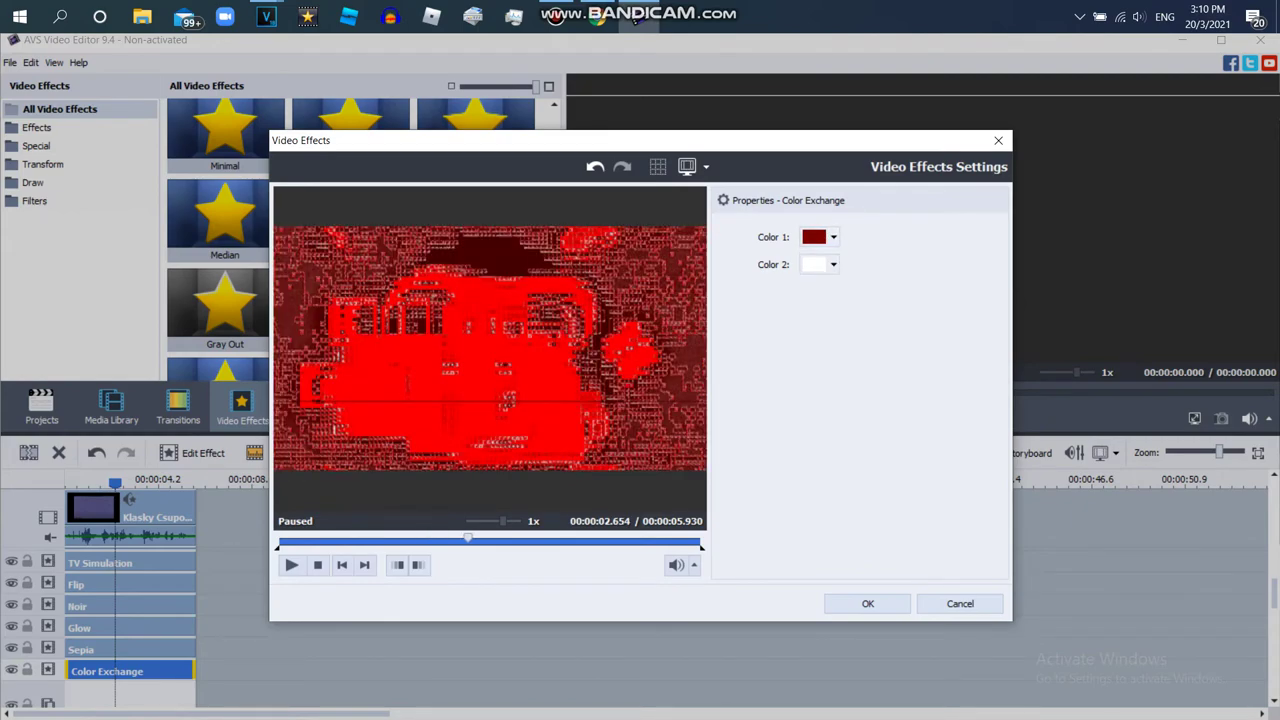
Step: Set Color 1 of the Color Exchange effect to bright red
click(822, 238)
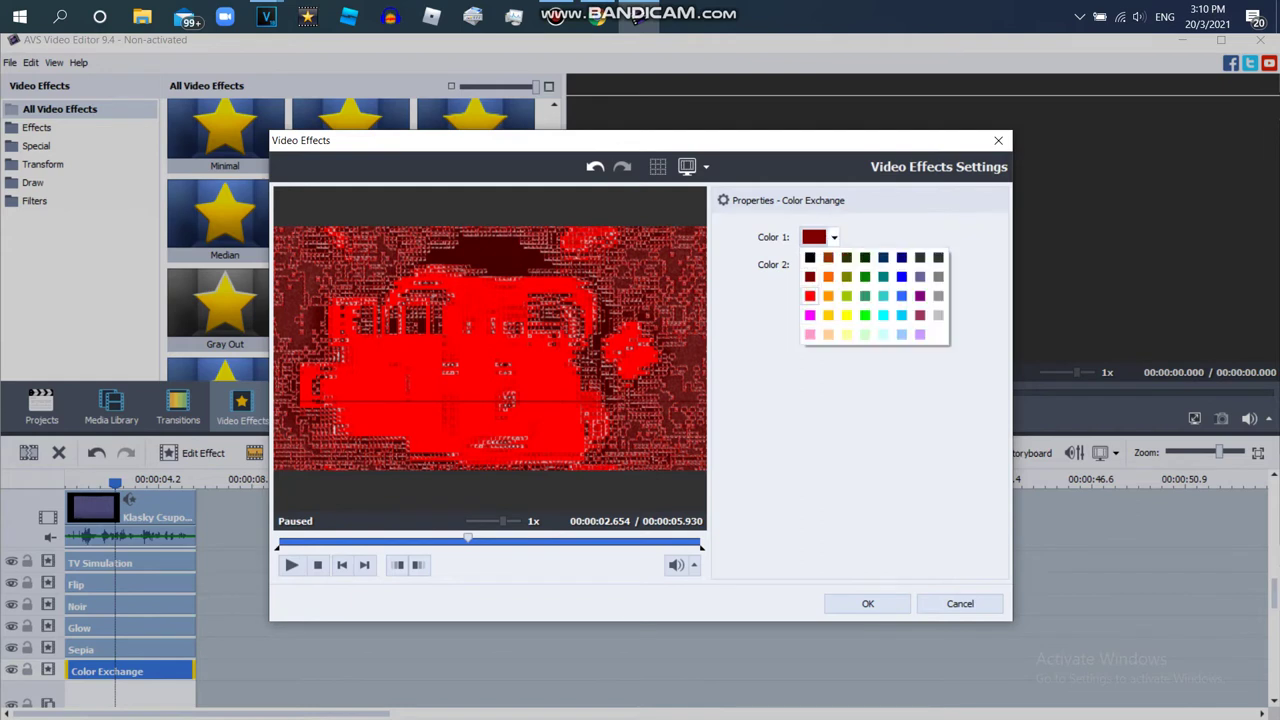
key(Return)
click(822, 237)
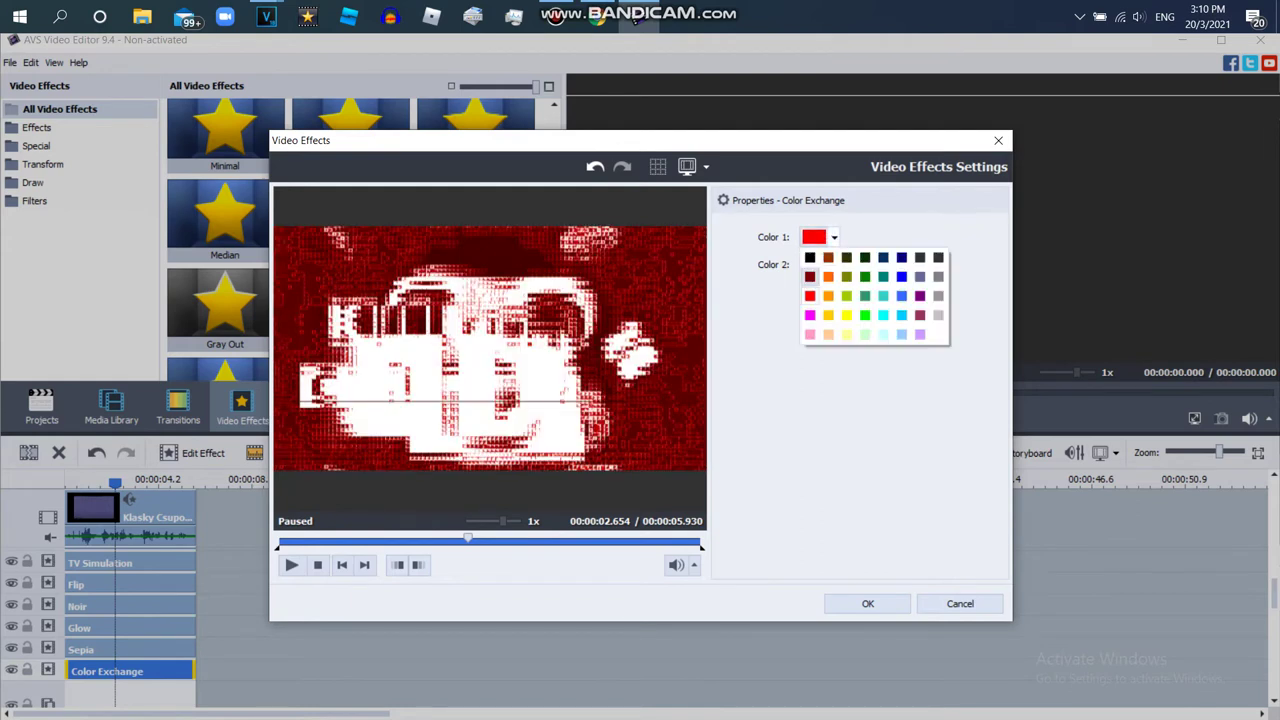
Step: Switch to Chrome and review the G-Major 765 recipe's video track and audio settings in the YouTube description
click(598, 17)
scroll(640, 400, up, 8)
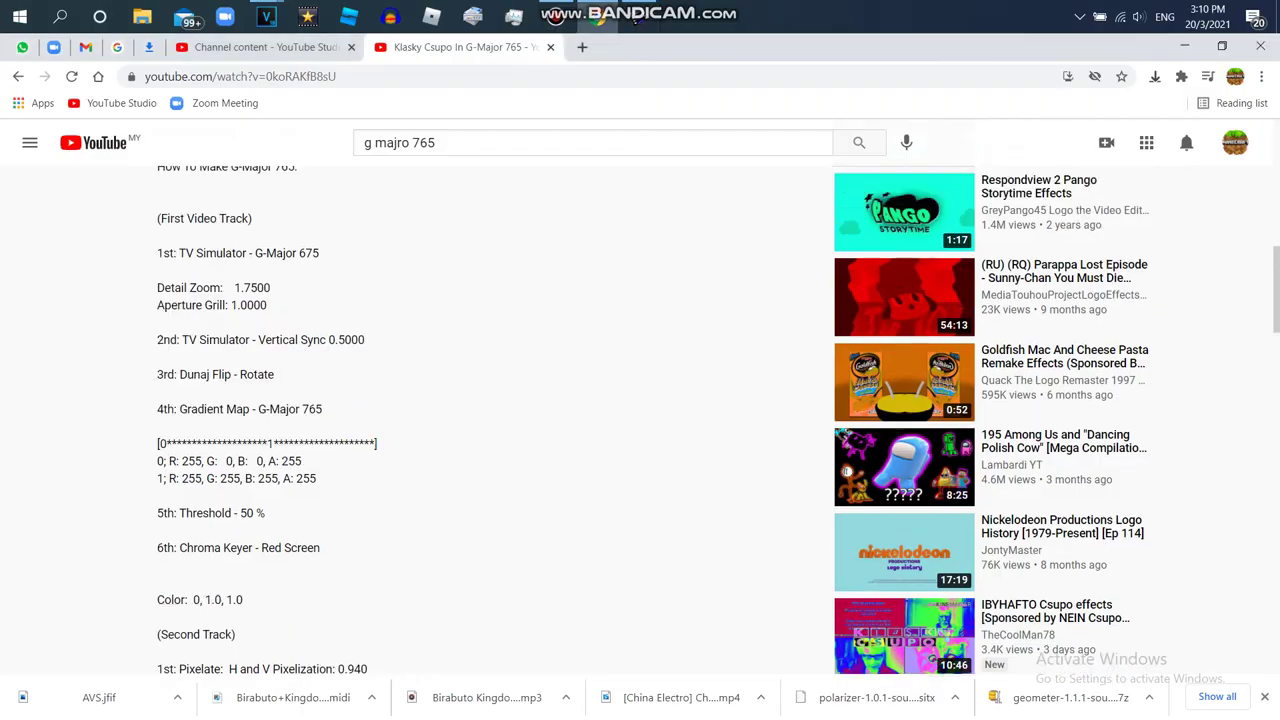
scroll(640, 420, down, 15)
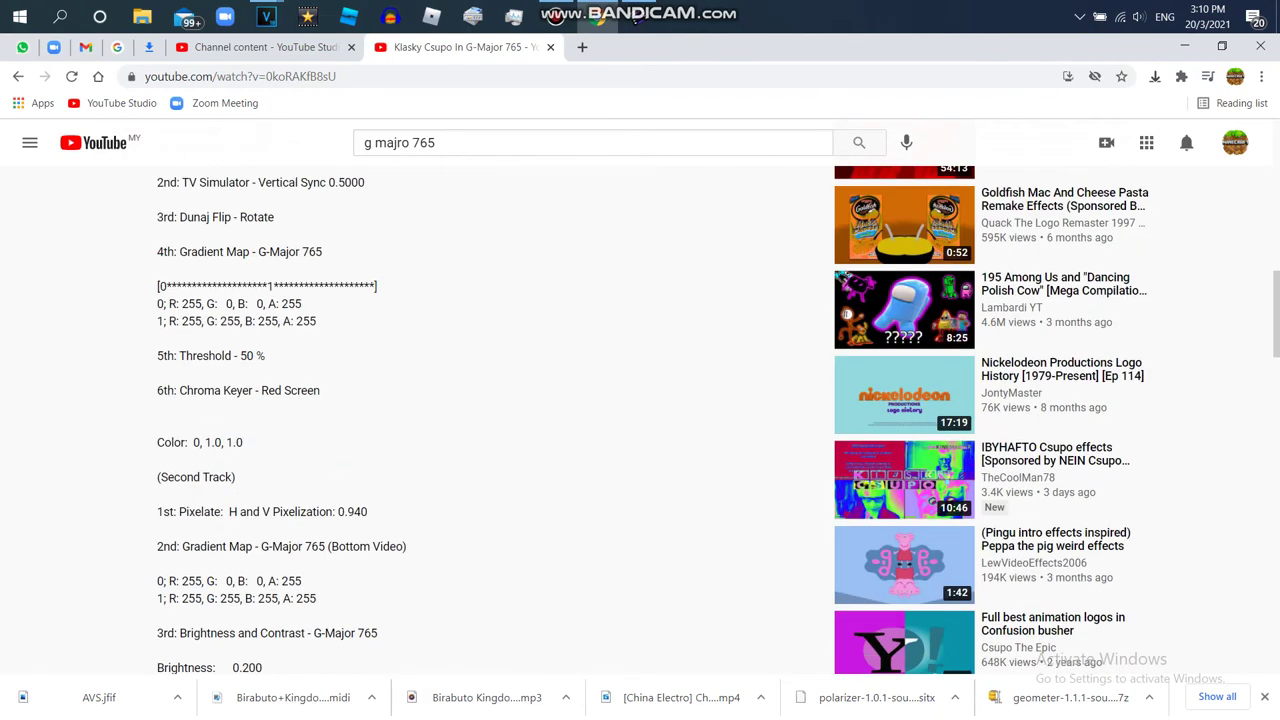
scroll(640, 420, up, 3)
scroll(640, 420, up, 1)
scroll(640, 420, down, 2)
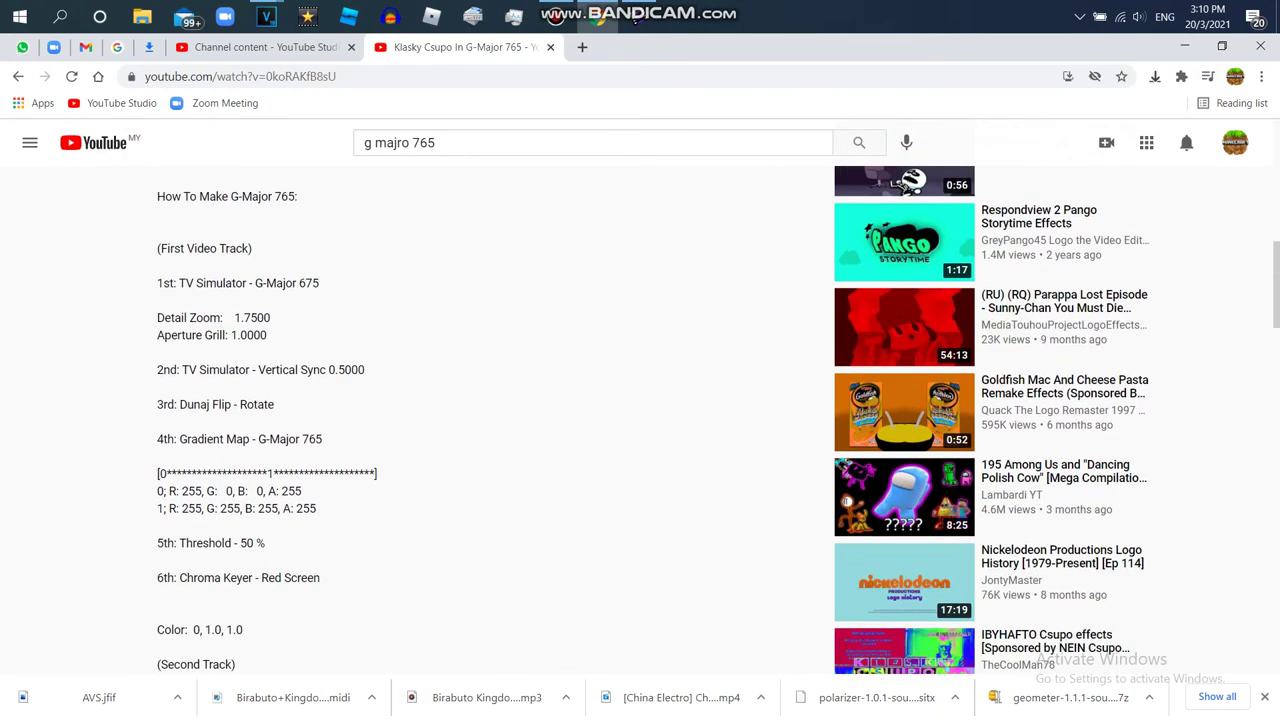
scroll(640, 420, up, 3)
scroll(640, 420, down, 5)
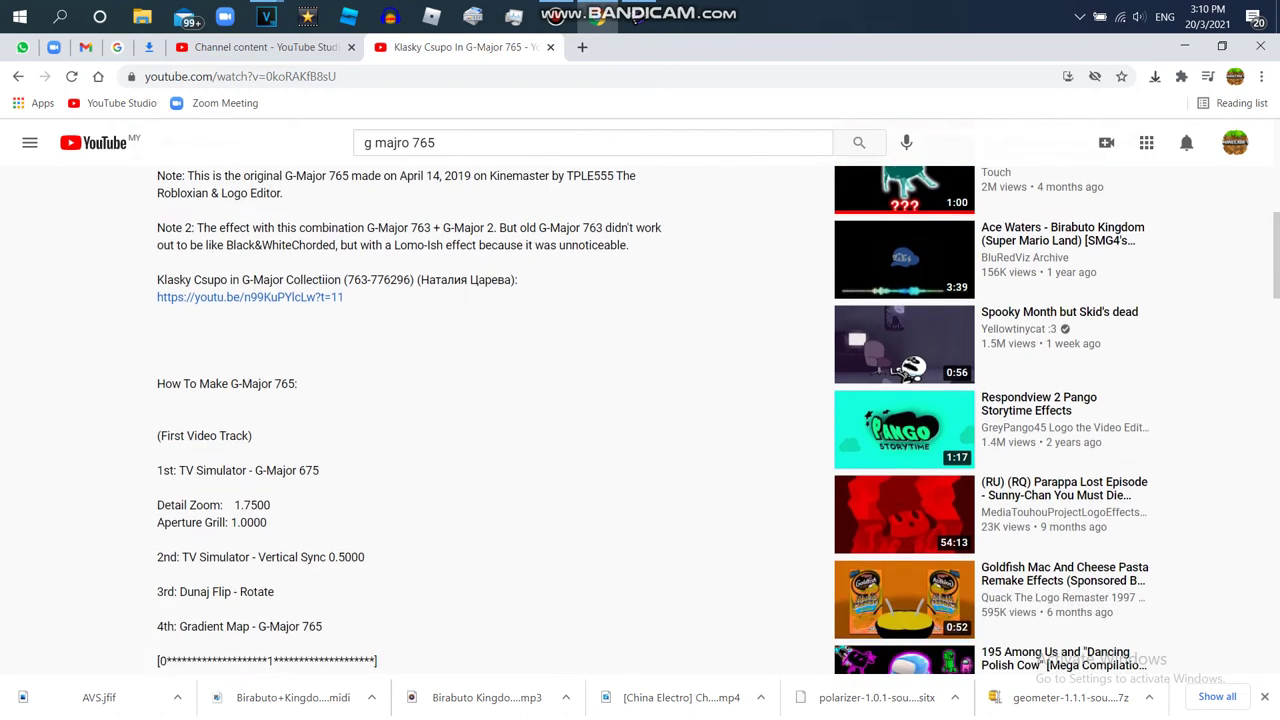
scroll(640, 420, down, 3)
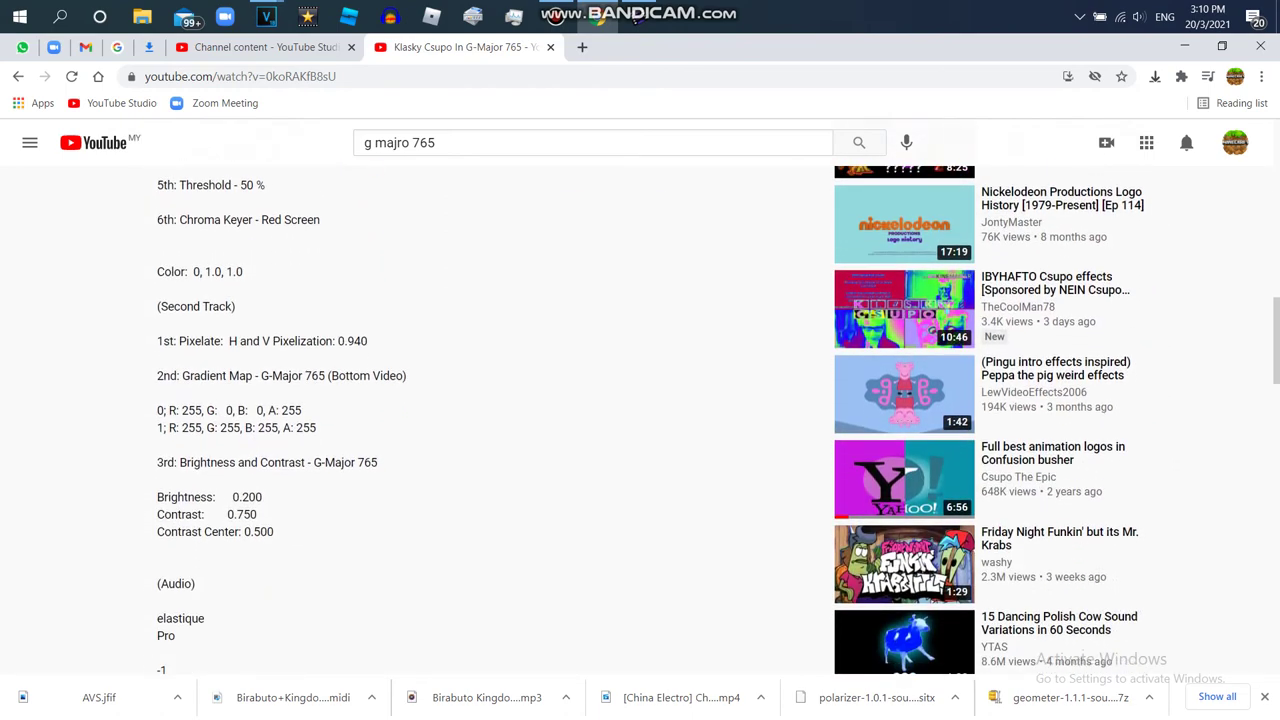
scroll(640, 420, up, 7)
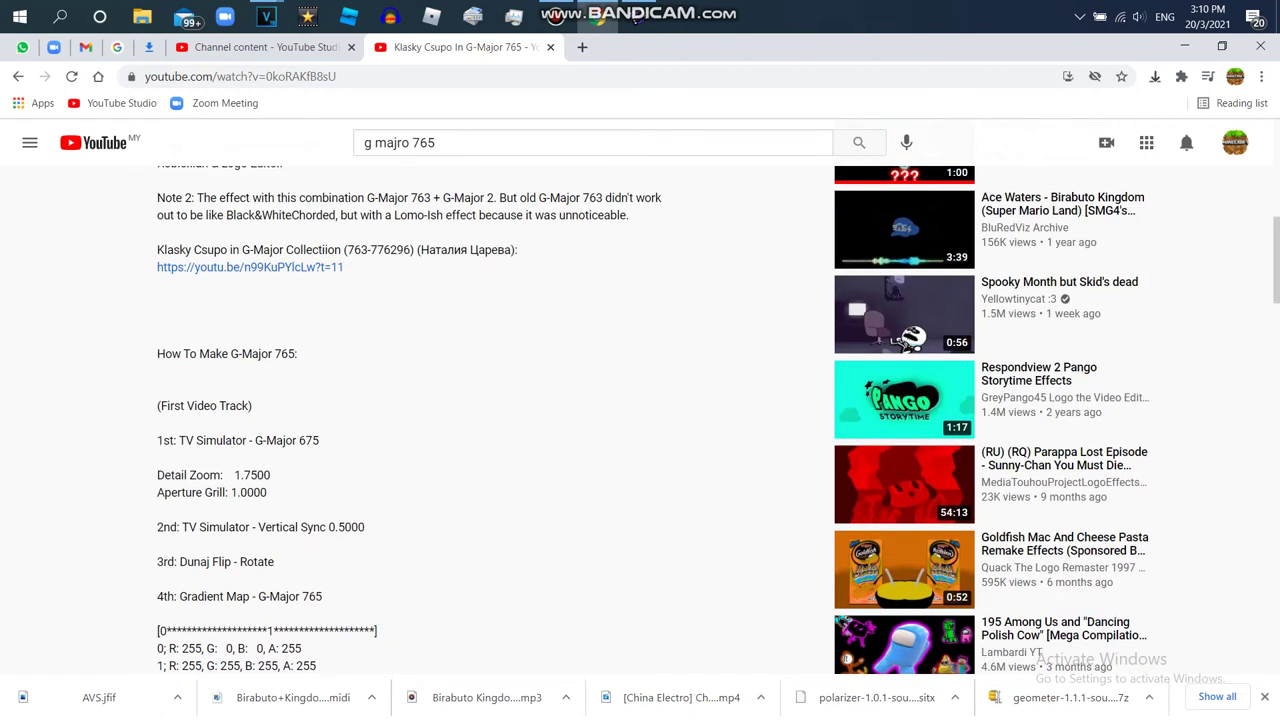
scroll(640, 420, down, 2)
scroll(640, 420, down, 1)
scroll(640, 420, down, 3)
scroll(640, 420, down, 1)
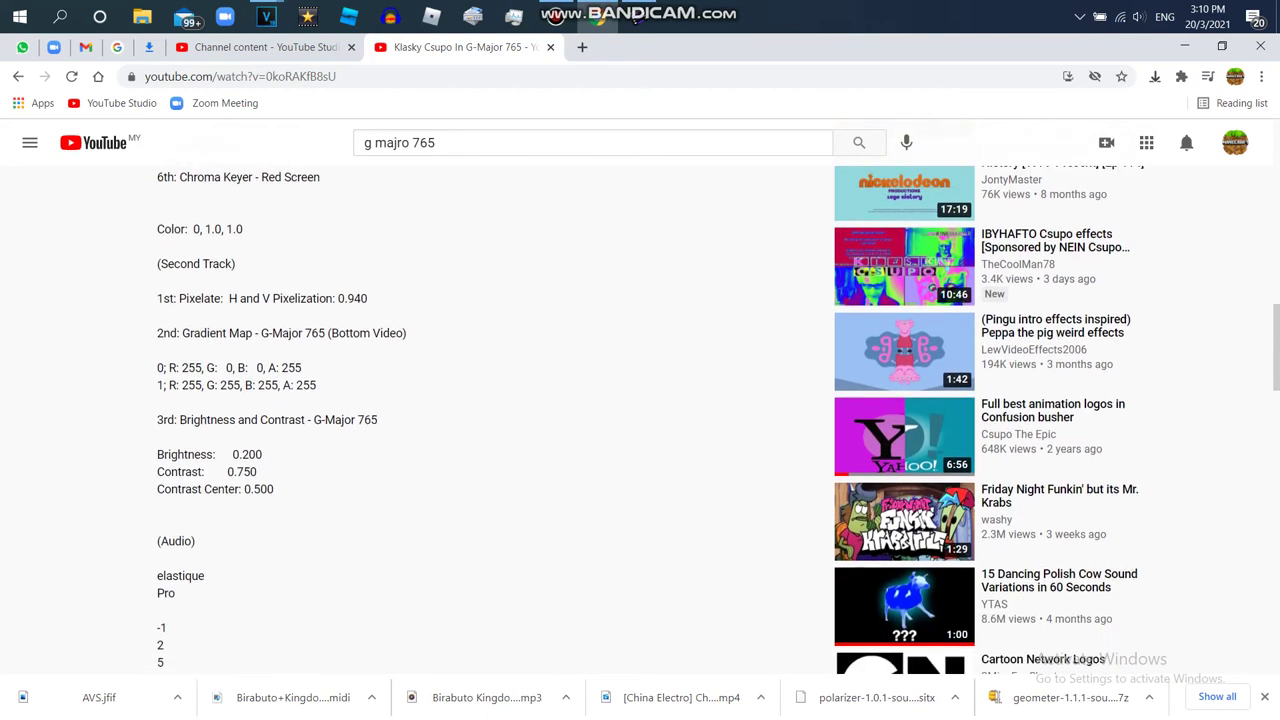
scroll(640, 420, down, 1)
scroll(640, 420, up, 2)
scroll(640, 420, down, 6)
scroll(640, 420, up, 10)
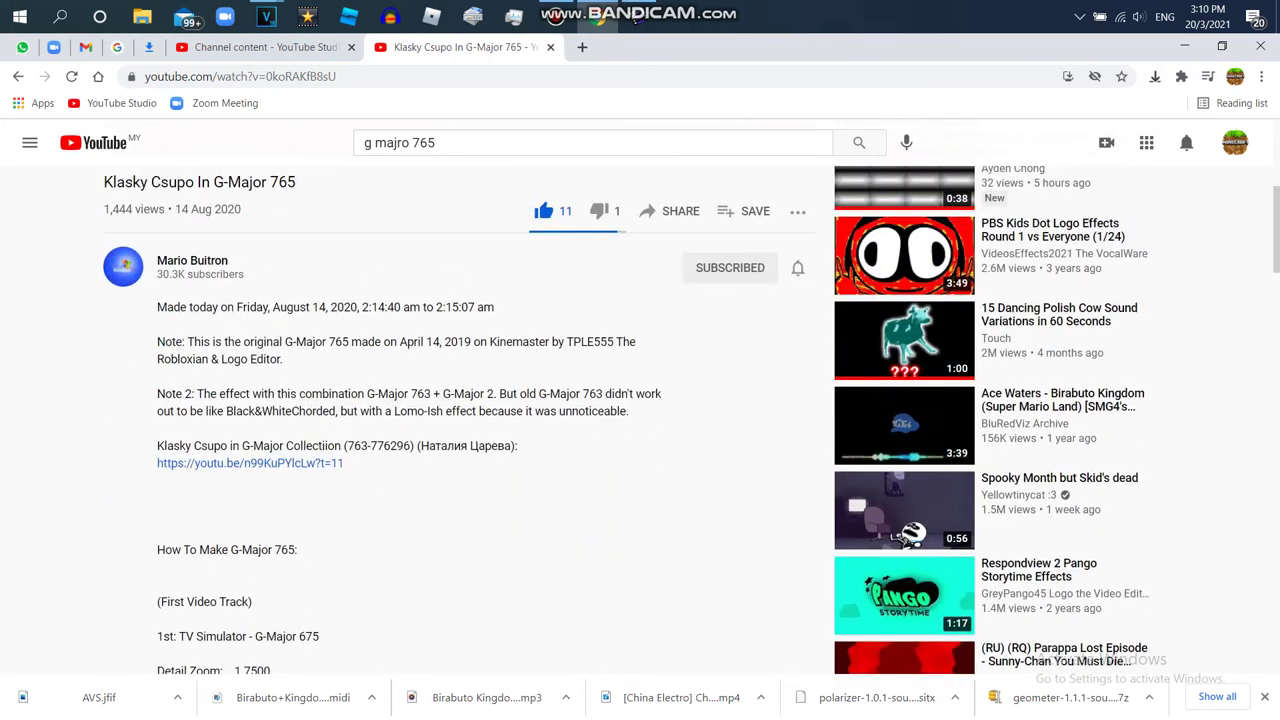
Step: Search YouTube again for "g majro 765", browse the results and play the April 2019 "Klasky Csupo in G Major 765" video
click(859, 143)
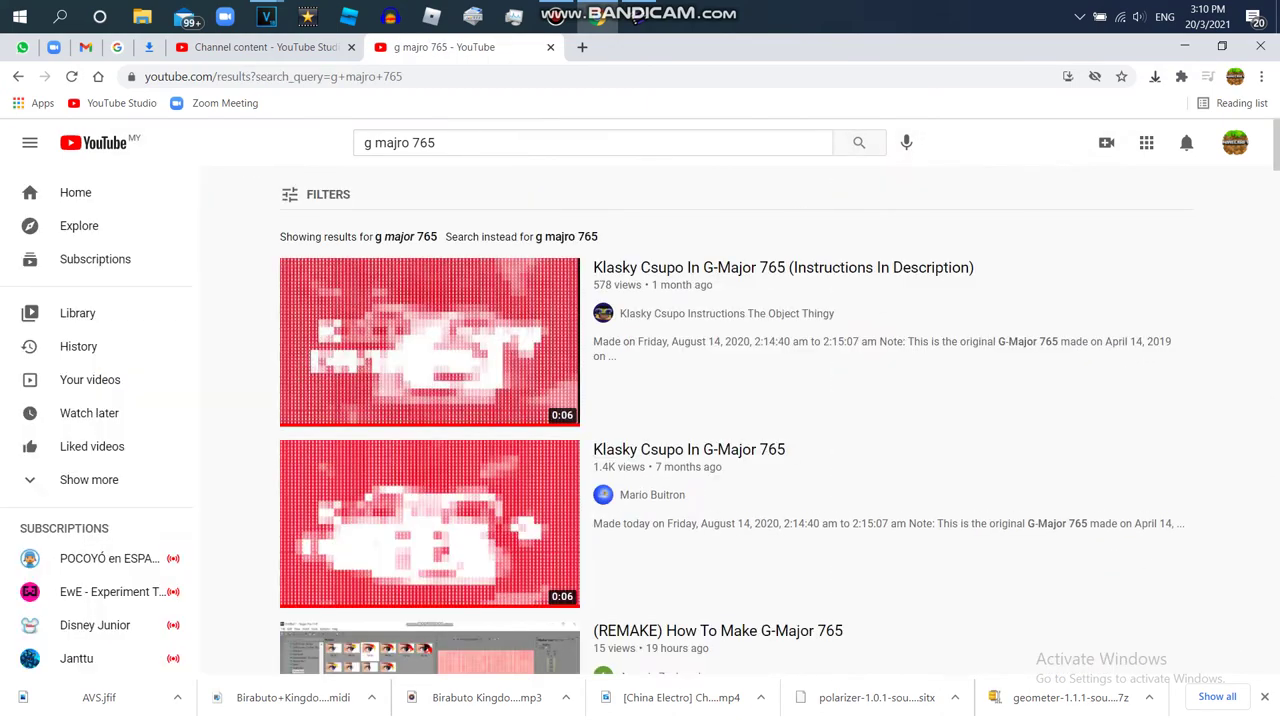
scroll(730, 420, down, 6)
scroll(430, 440, down, 5)
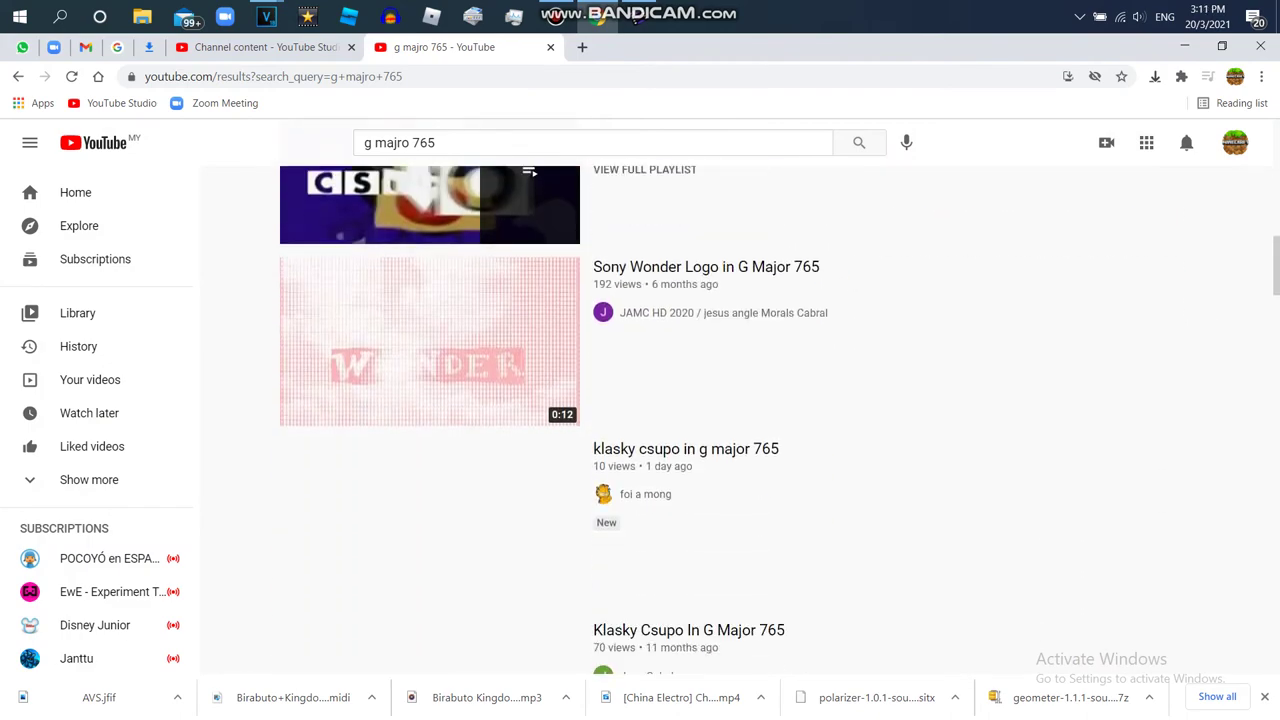
scroll(430, 440, up, 8)
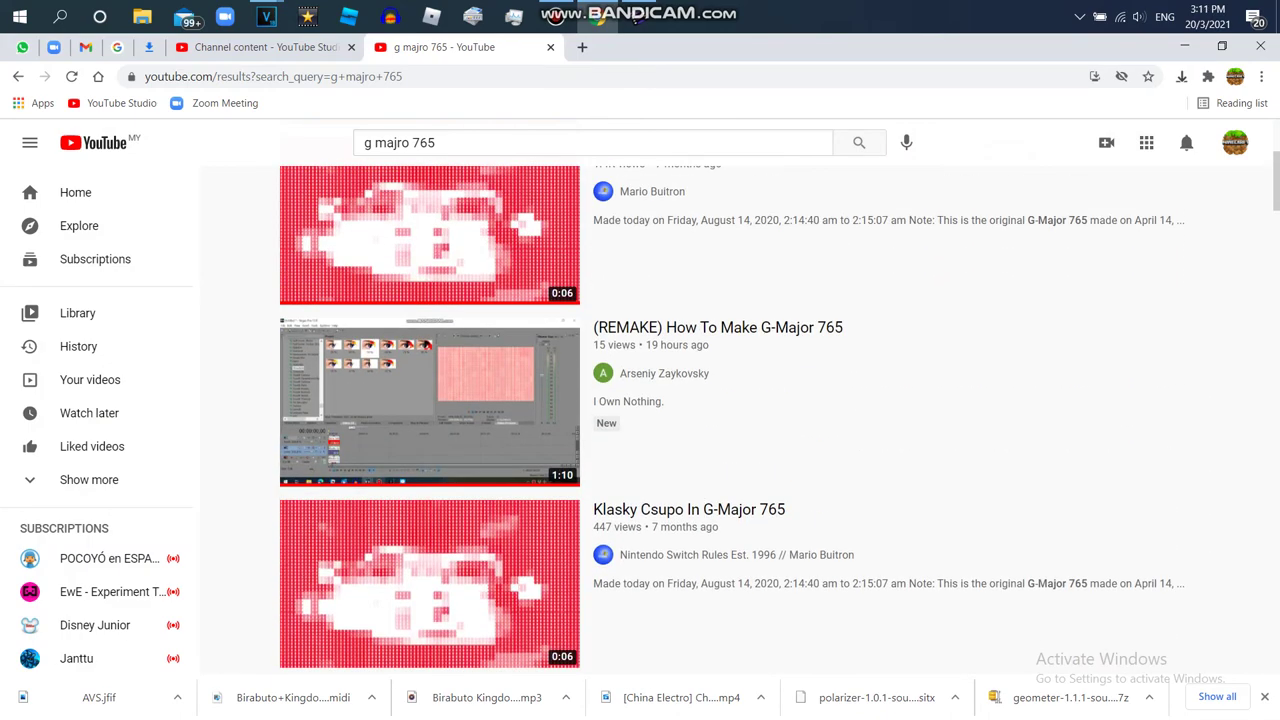
scroll(727, 420, down, 6)
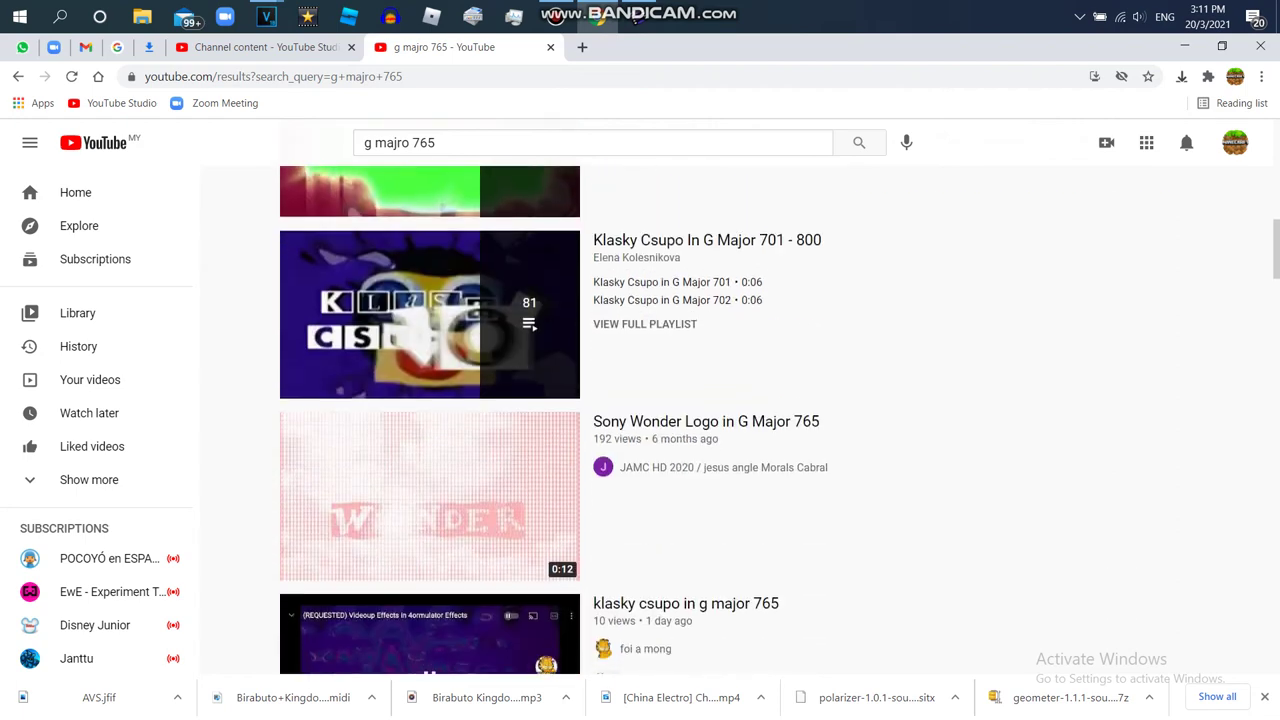
scroll(430, 440, down, 6)
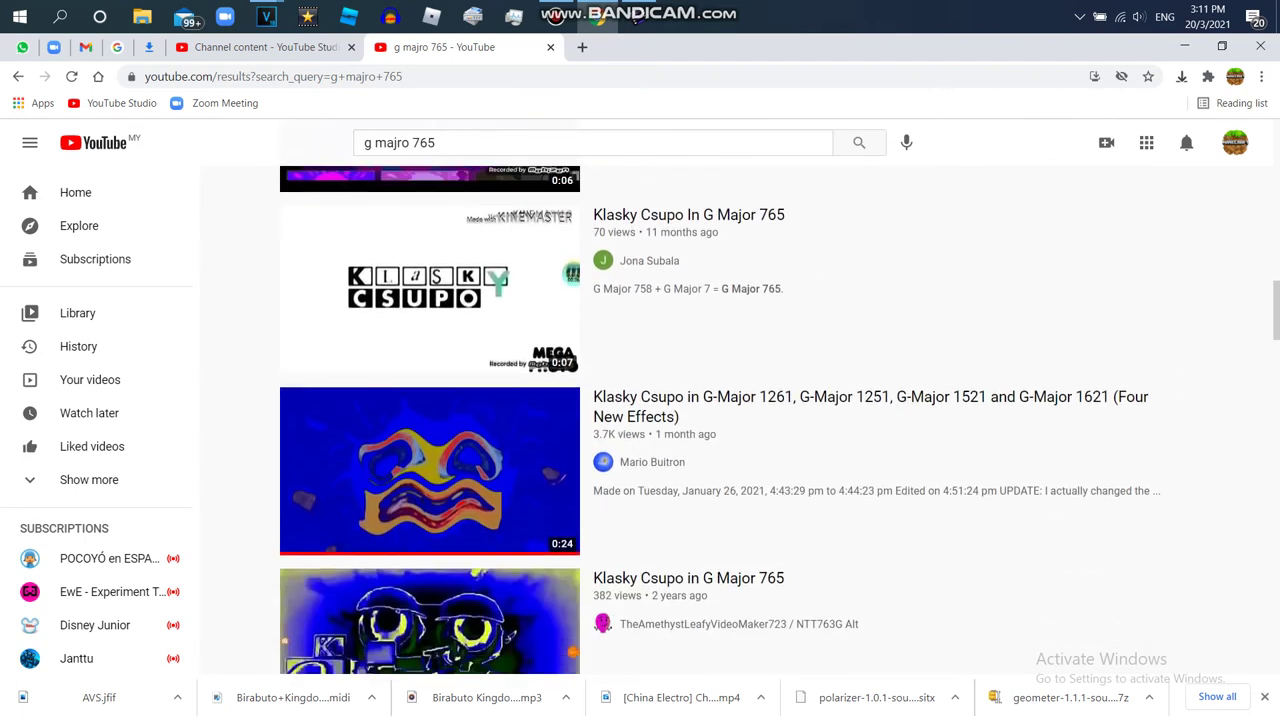
scroll(736, 420, down, 13)
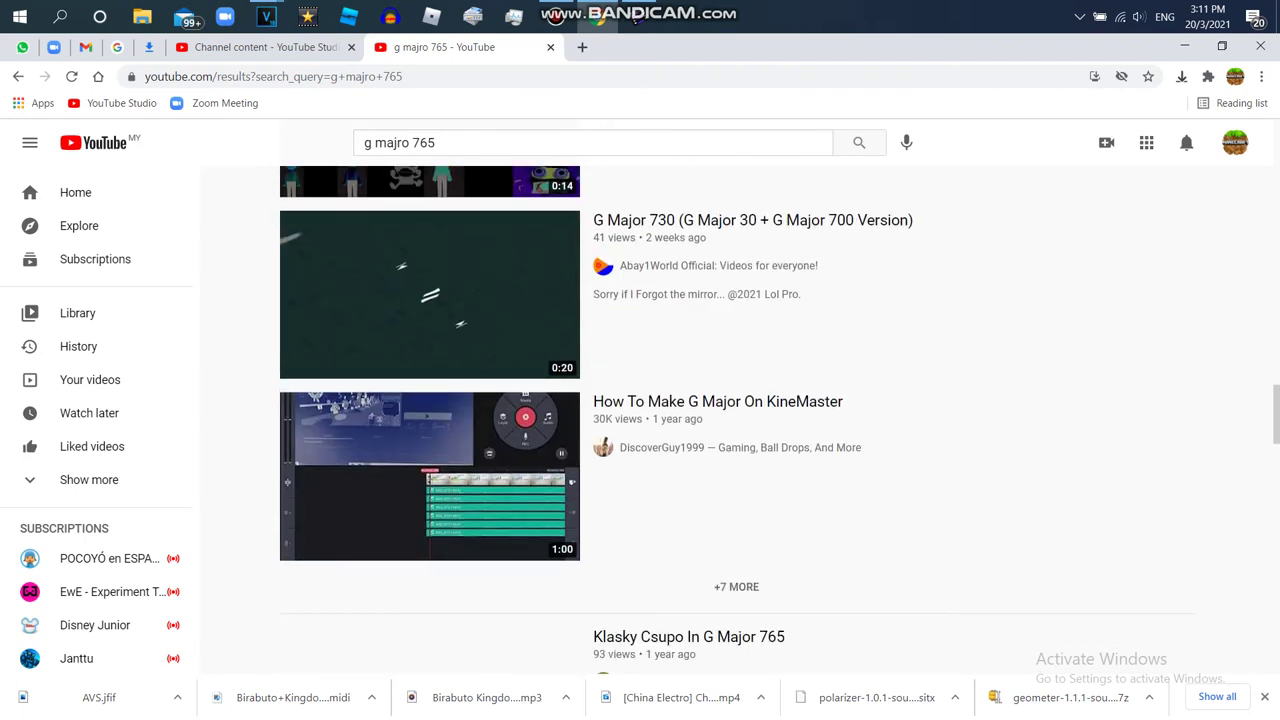
scroll(736, 420, down, 8)
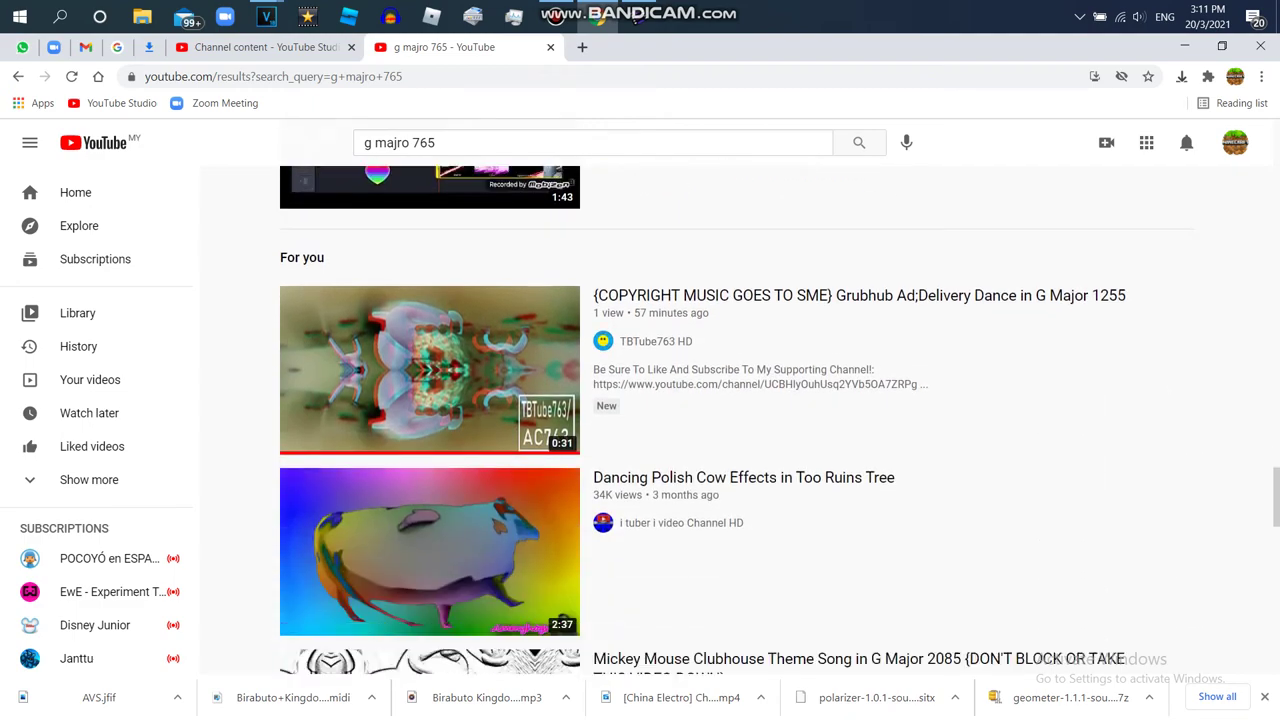
scroll(430, 520, up, 7)
scroll(430, 520, down, 9)
click(440, 410)
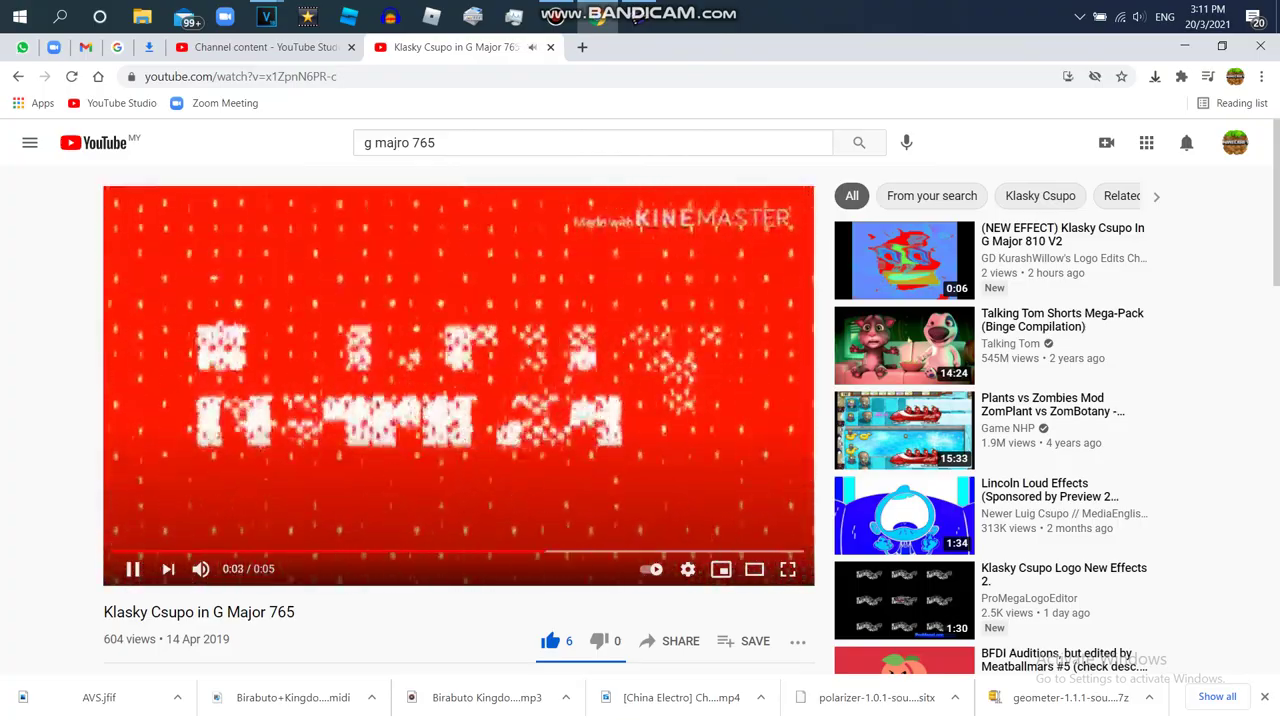
key(space)
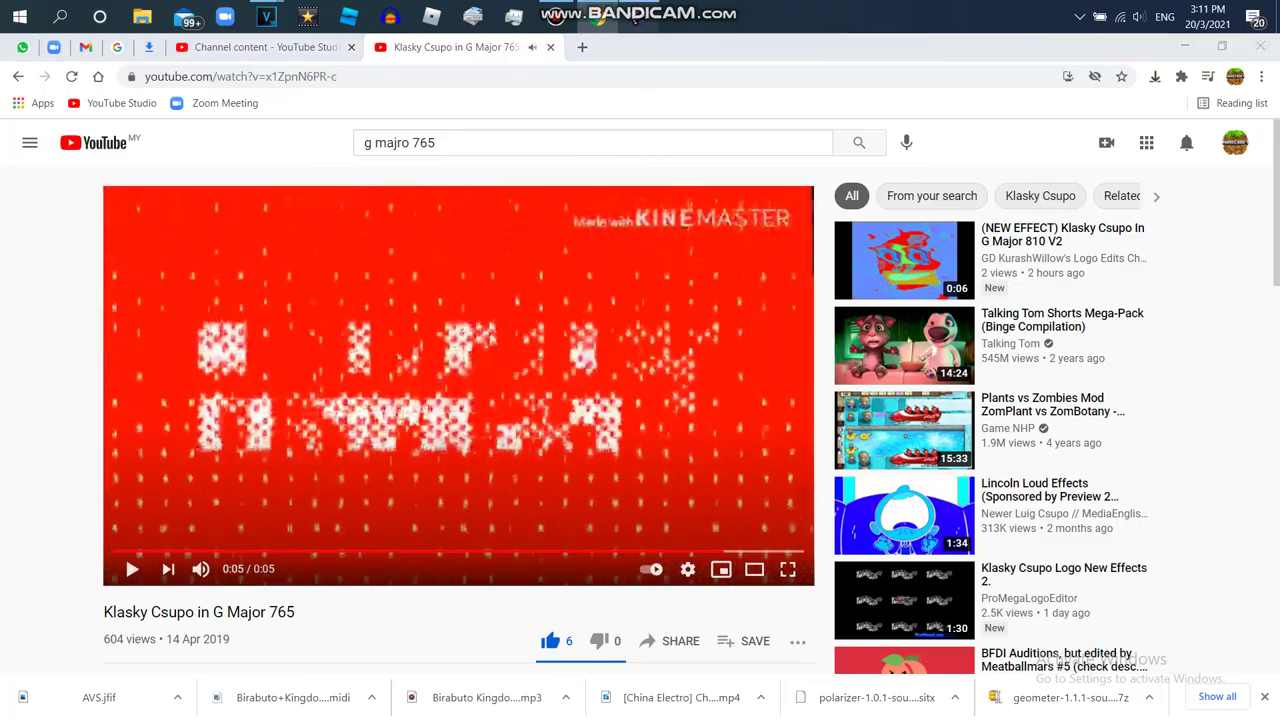
Step: Return to AVS Video Editor, apply the Color Exchange settings and add an effect line below that effect
key(alt+Tab)
click(868, 604)
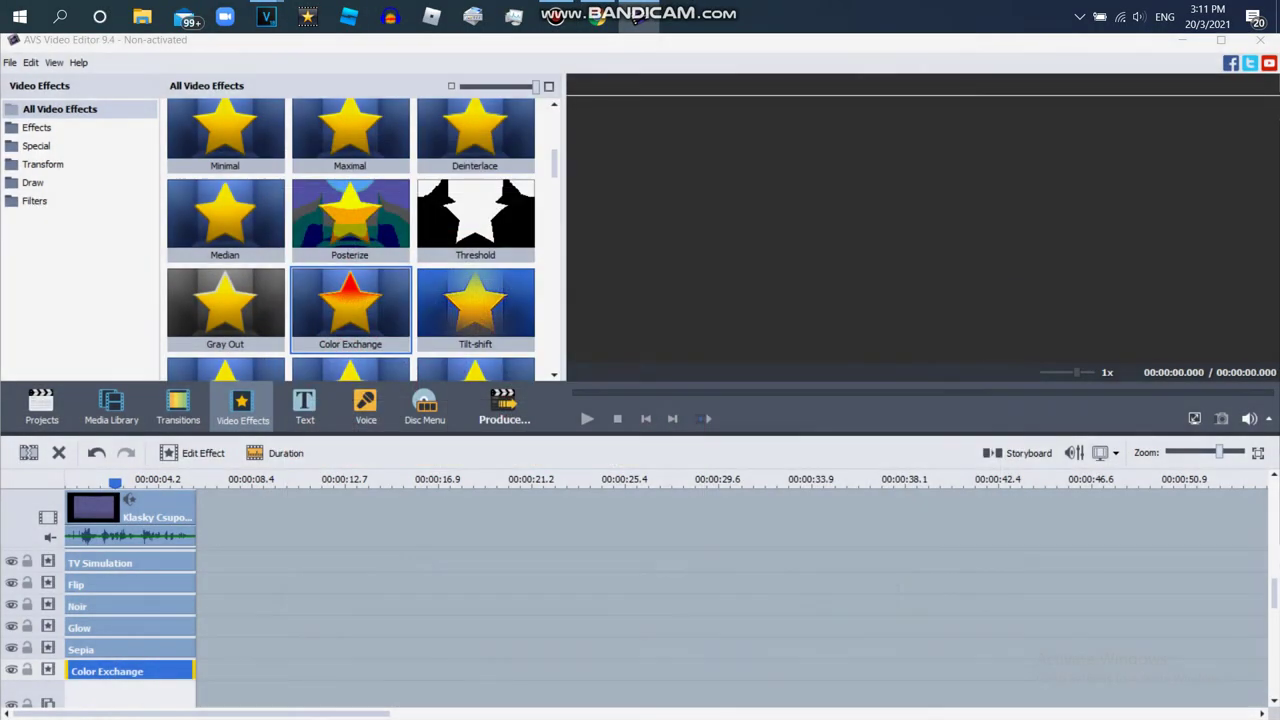
right_click(224, 531)
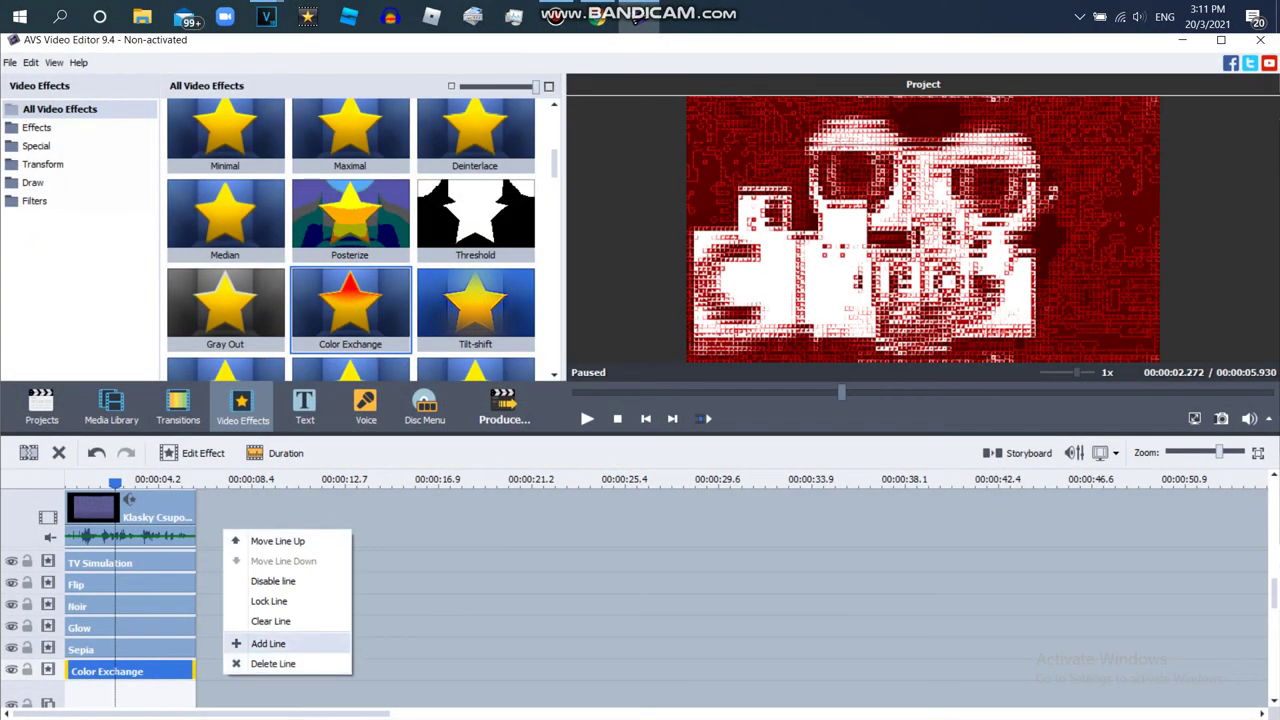
click(268, 643)
scroll(360, 240, down, 10)
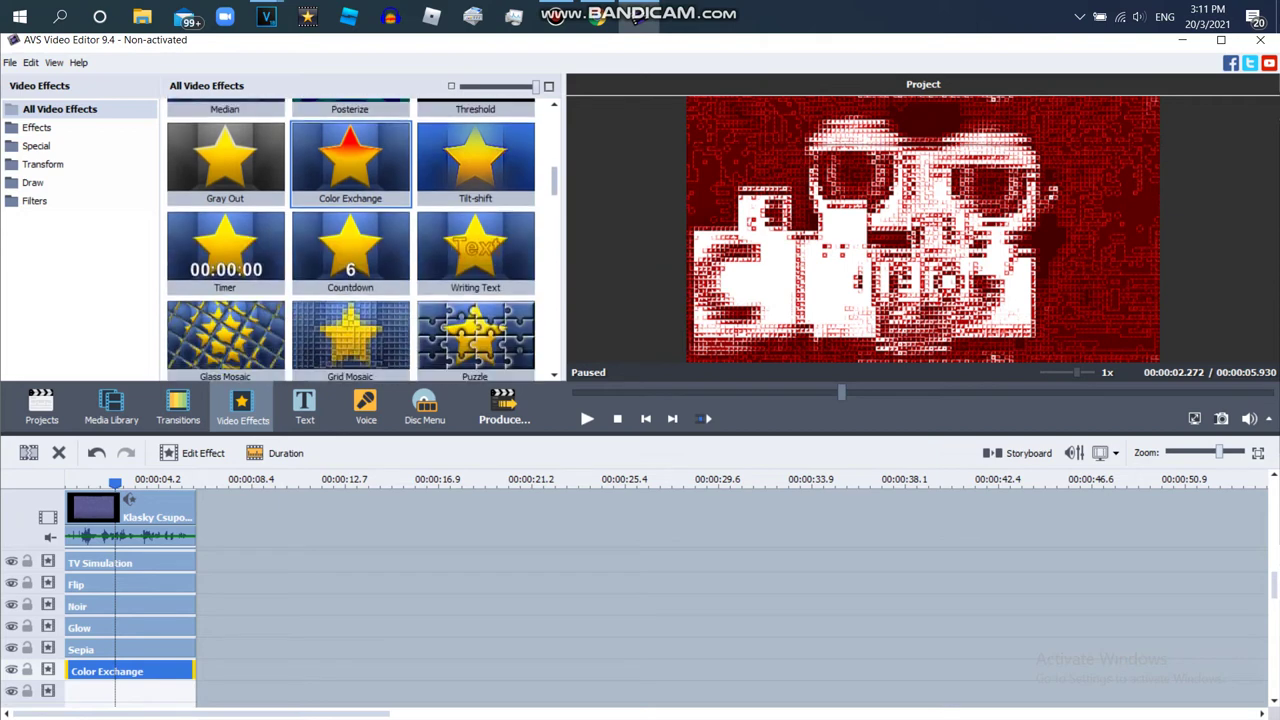
Step: Add the Mosaic video effect to the empty effect line below Color Exchange
scroll(360, 240, down, 10)
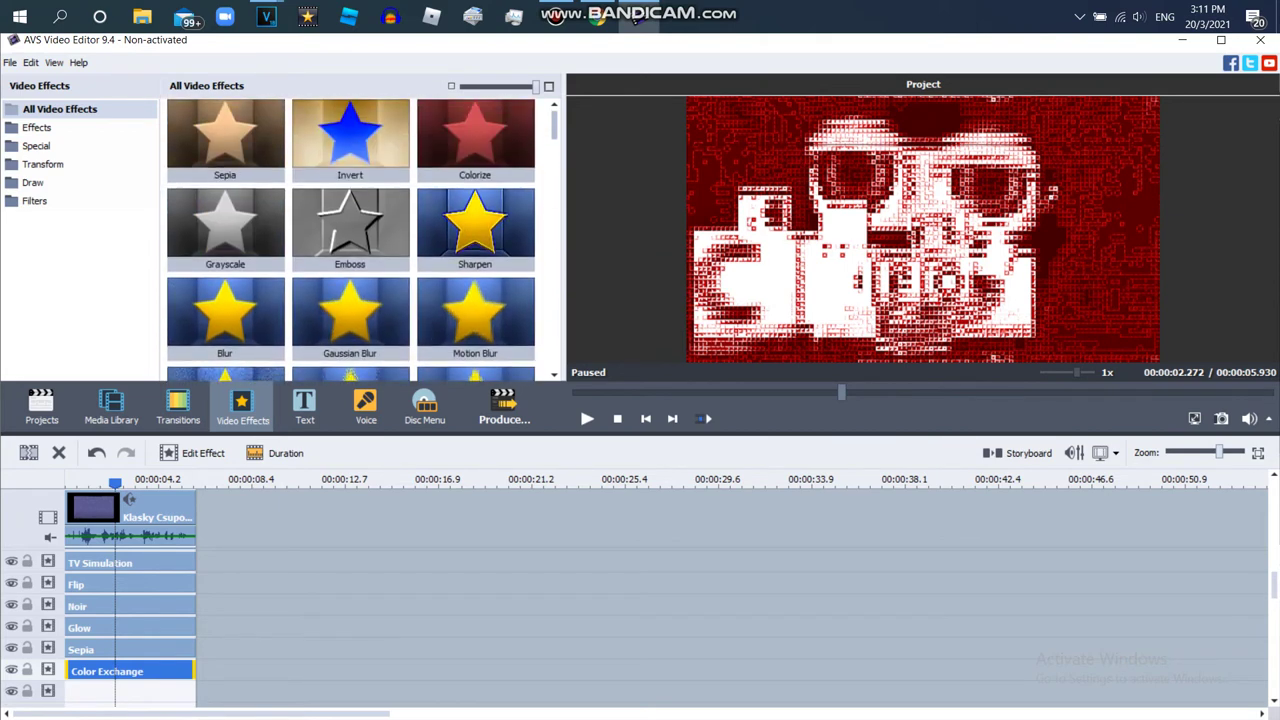
drag(486, 180, 72, 691)
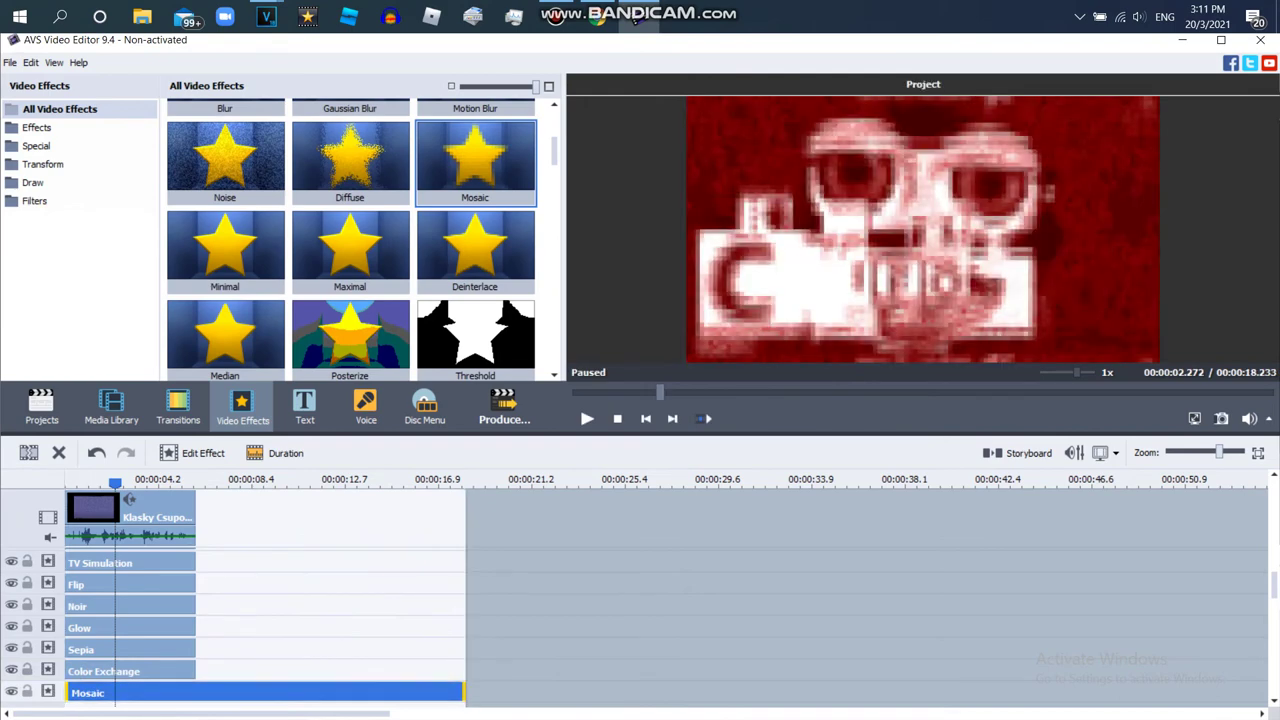
Step: Move the Mosaic effect up the stack to the line between Grid Mosaic and Flip, and trim it to the video clip's length
drag(370, 627, 386, 563)
mouse_move(130, 671)
mouse_down()
mouse_move(130, 692)
mouse_move(130, 671)
mouse_up()
drag(130, 627, 130, 649)
drag(130, 606, 130, 628)
mouse_move(130, 584)
mouse_down()
mouse_move(130, 606)
mouse_move(130, 564)
mouse_move(130, 585)
mouse_up()
drag(1274, 585, 1274, 531)
drag(130, 637, 130, 638)
drag(320, 638, 177, 617)
drag(196, 483, 112, 483)
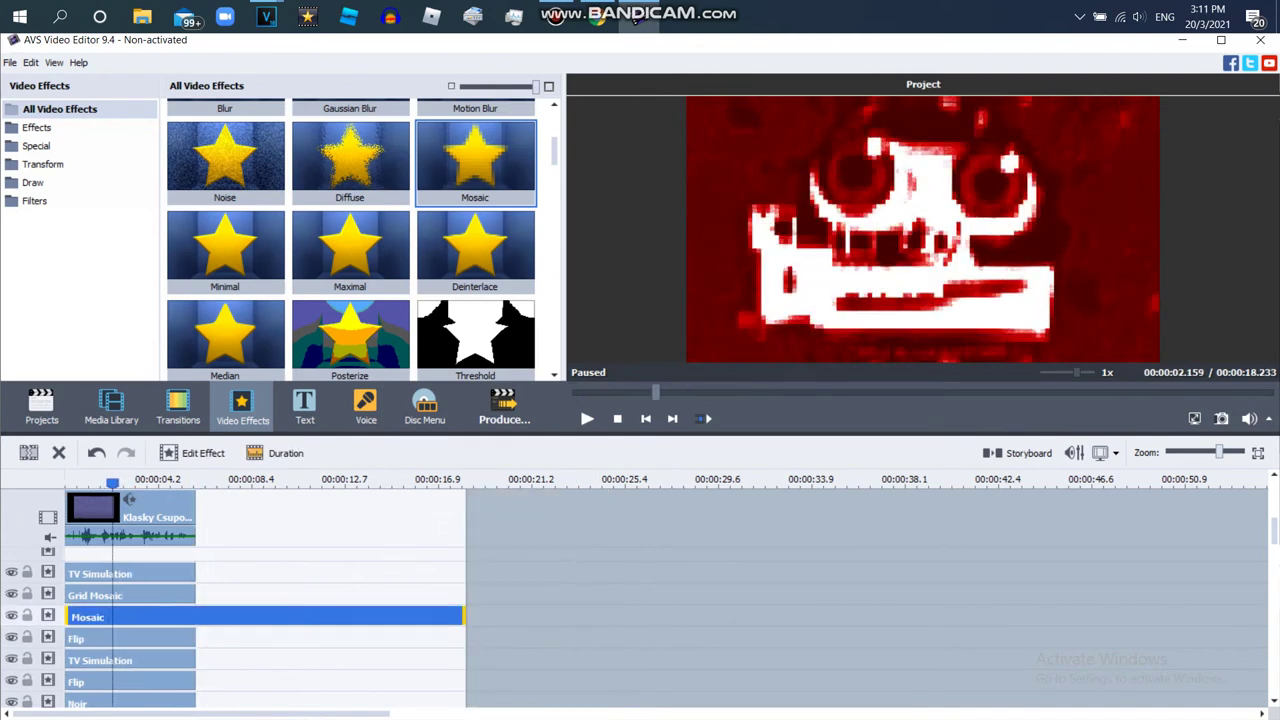
drag(464, 617, 463, 617)
drag(196, 617, 196, 617)
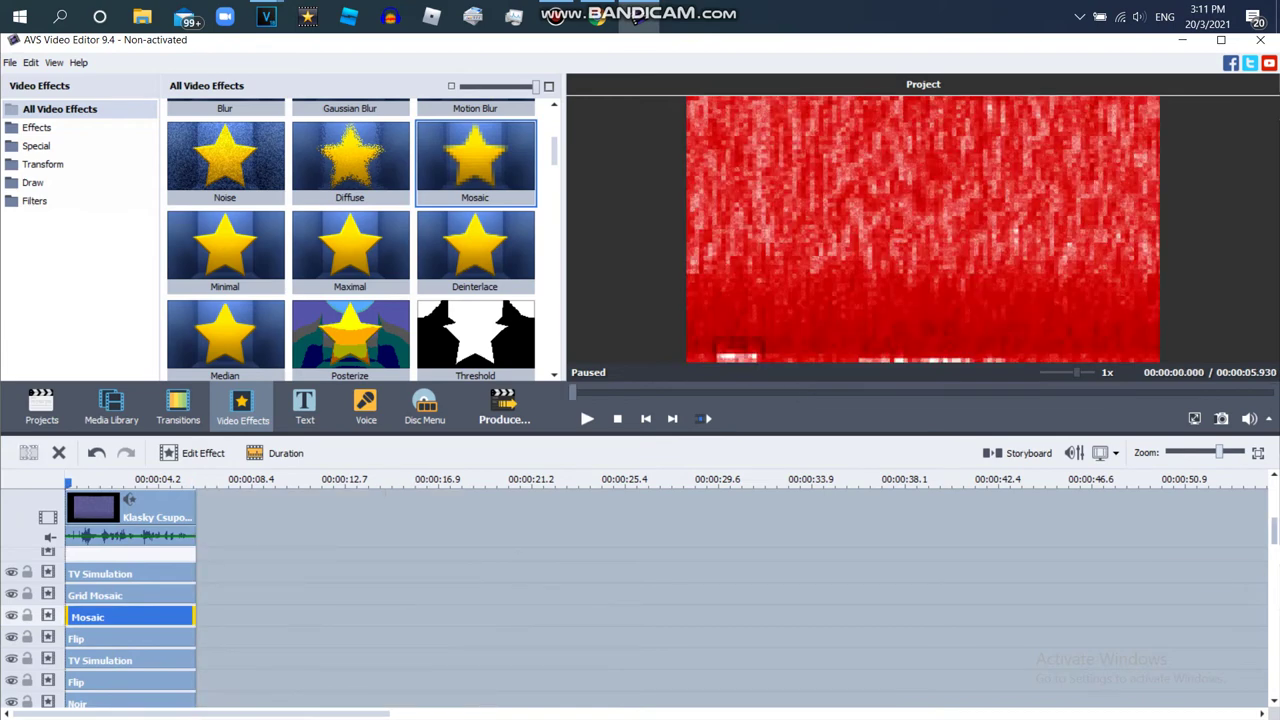
Step: Delete the three empty effect lines above the uppermost TV Simulation effect and return the playhead to the start
scroll(196, 617, up, 2)
right_click(341, 558)
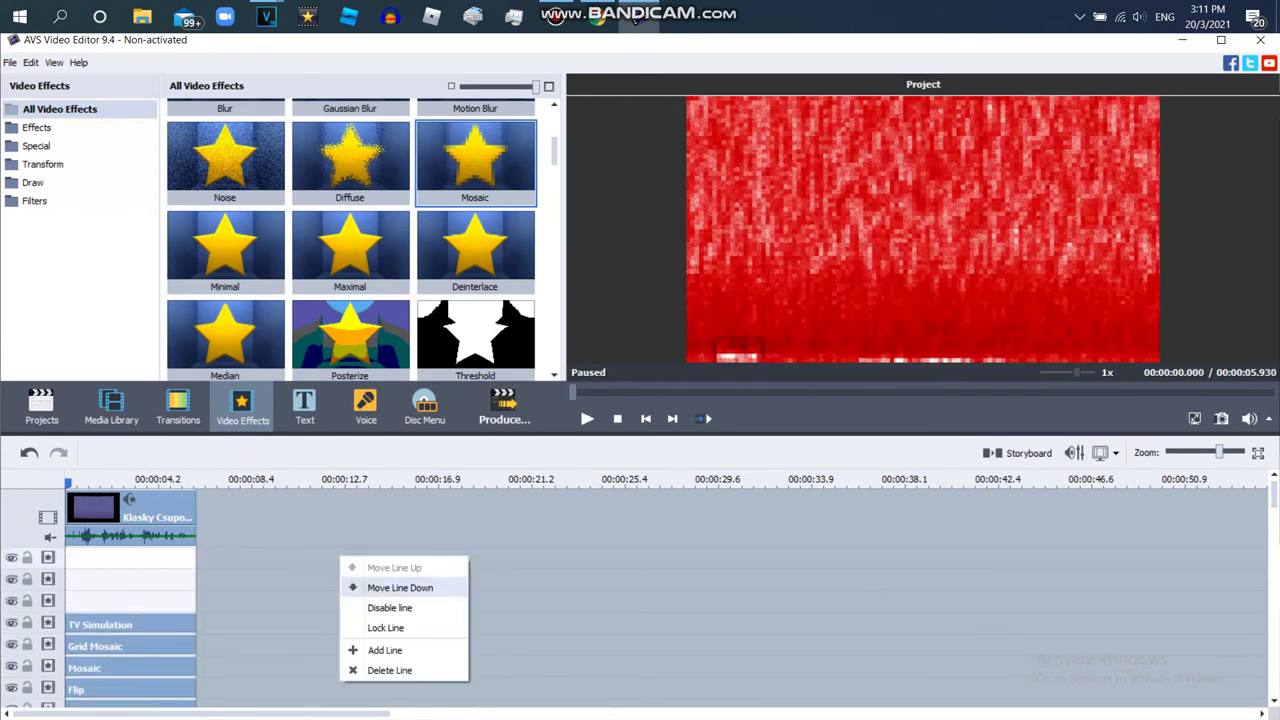
click(389, 670)
right_click(245, 565)
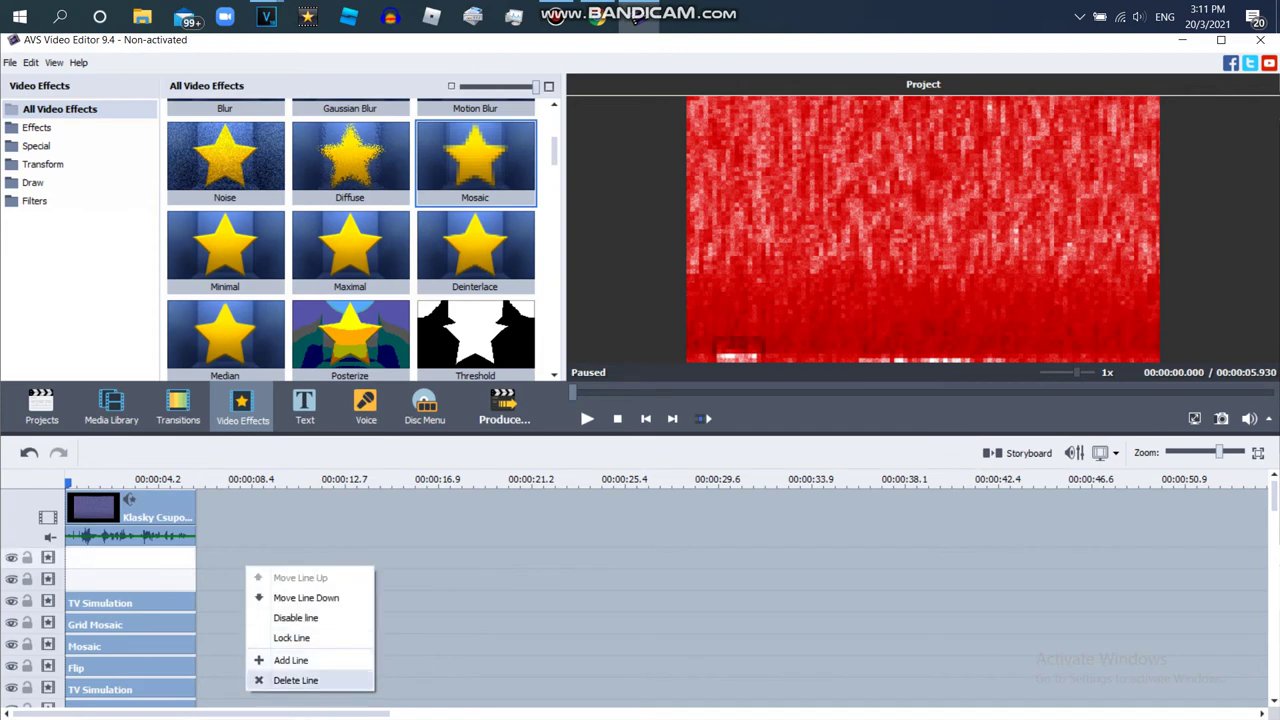
click(293, 679)
right_click(238, 553)
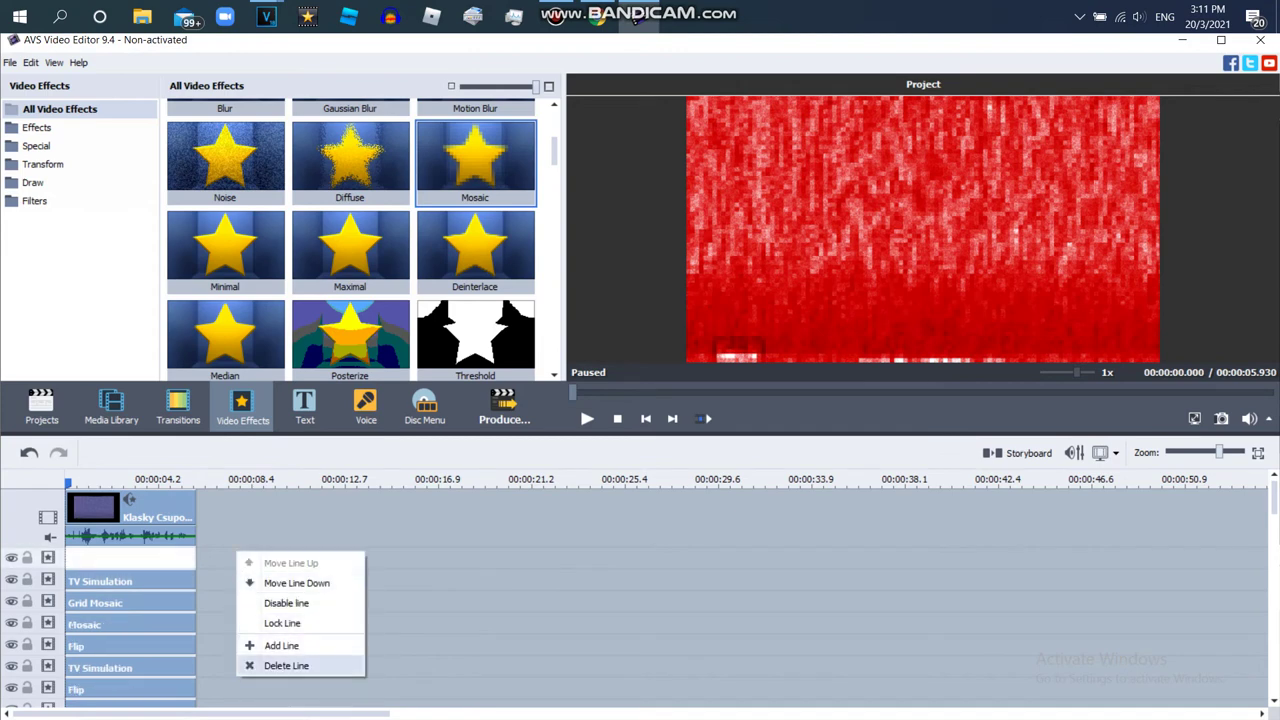
click(286, 665)
key(Right)
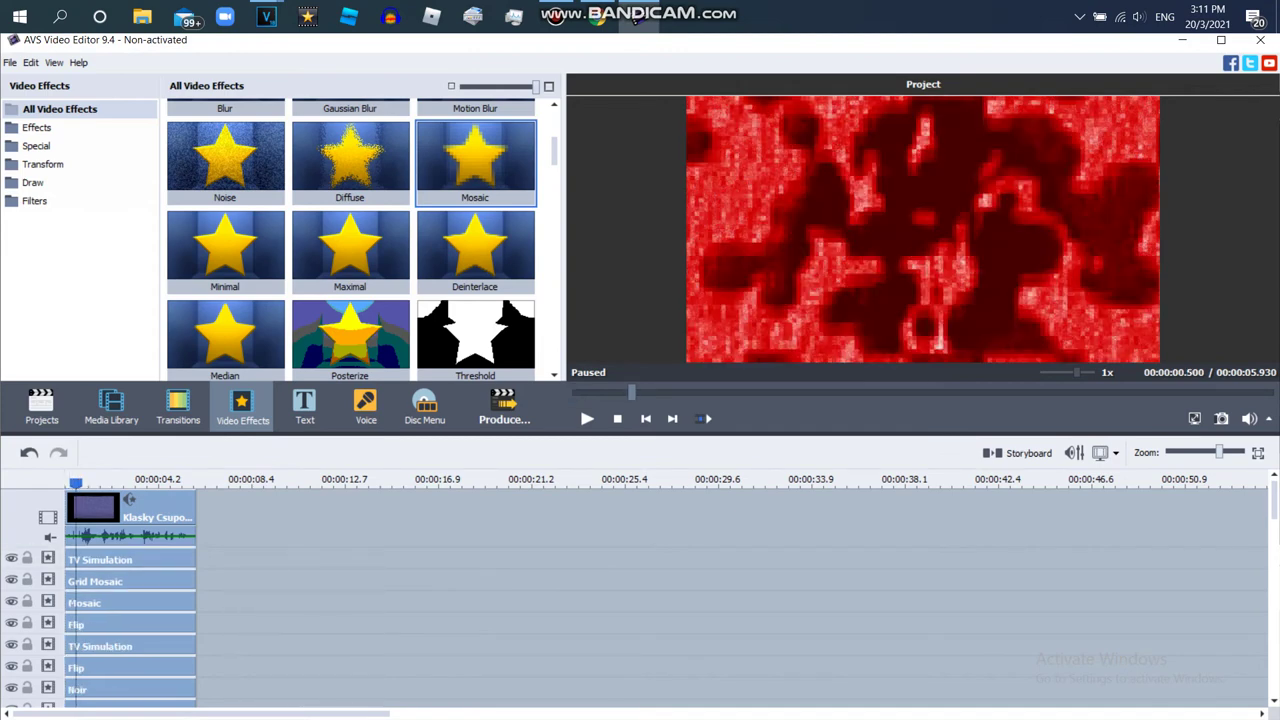
mouse_move(76, 484)
mouse_down()
mouse_move(163, 484)
mouse_move(68, 484)
mouse_up()
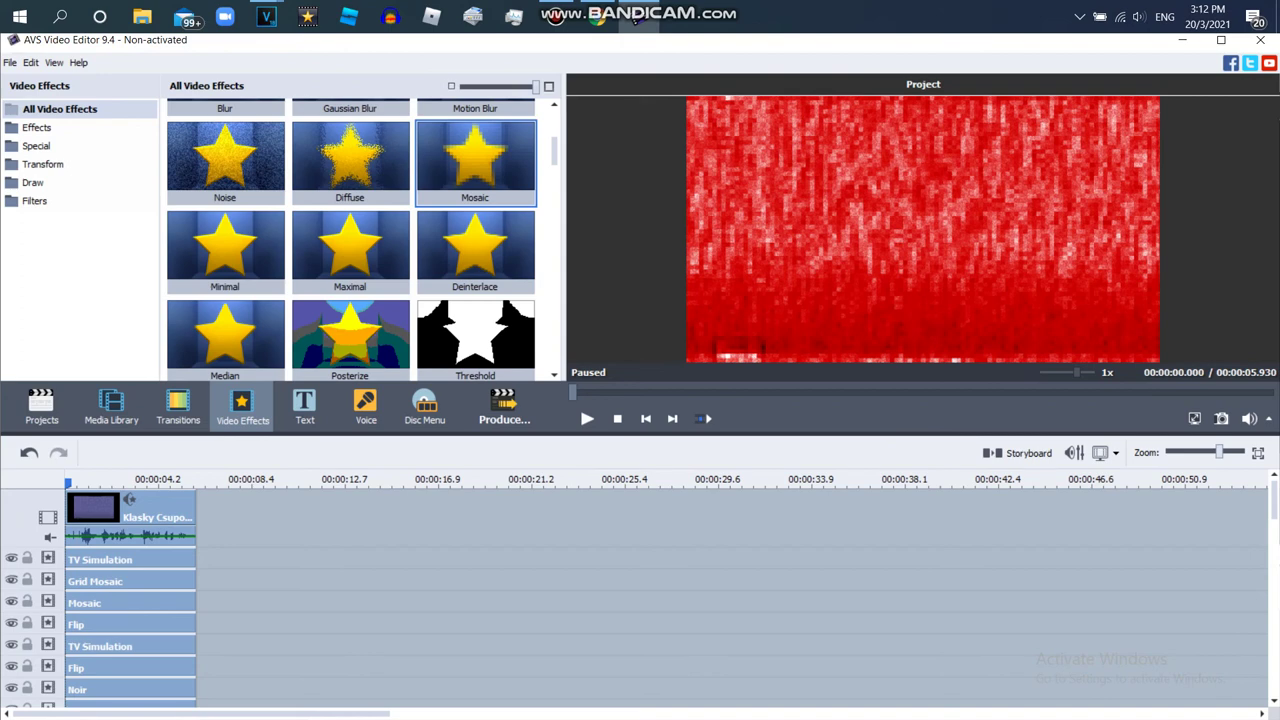
Step: Reorder the effects so they start with Flip, TV Simulation, Flip, Grid Mosaic, Mosaic, and preview the result briefly
drag(95, 625, 240, 562)
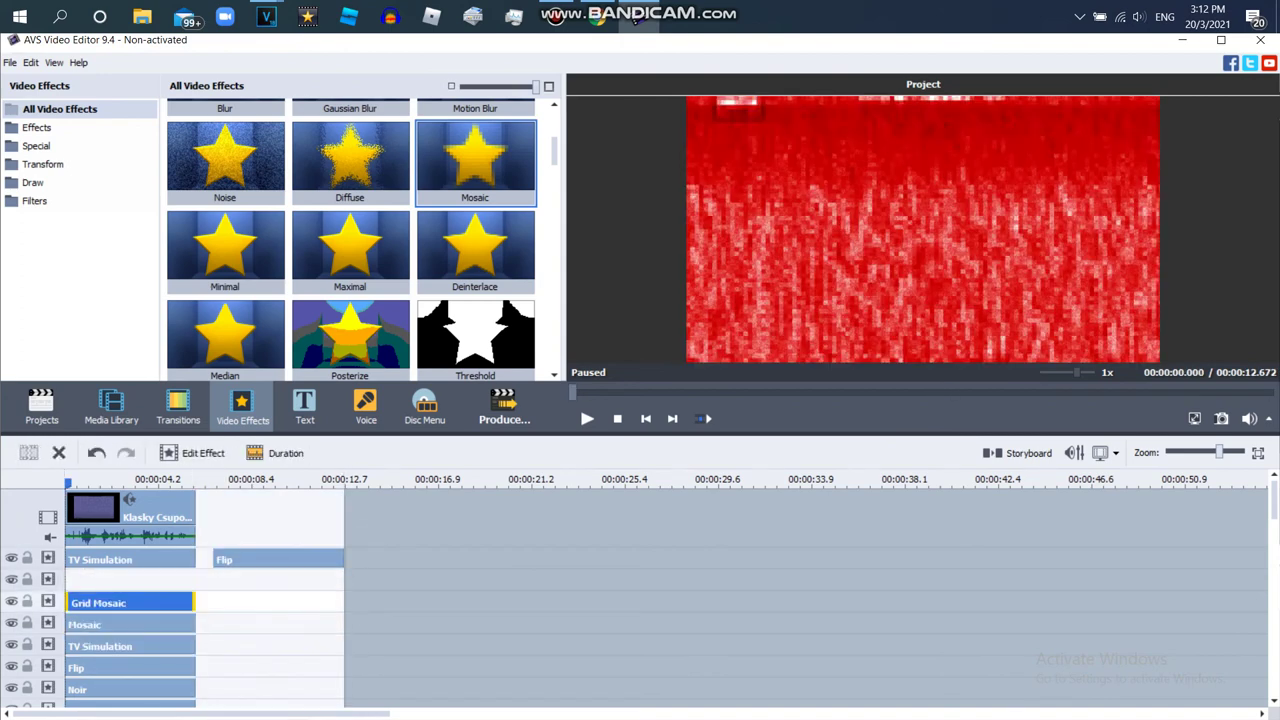
drag(95, 668, 248, 646)
drag(100, 646, 100, 668)
mouse_move(98, 625)
mouse_down()
mouse_move(98, 646)
mouse_move(98, 624)
mouse_up()
drag(100, 560, 100, 581)
drag(243, 560, 94, 560)
drag(248, 646, 95, 602)
click(617, 419)
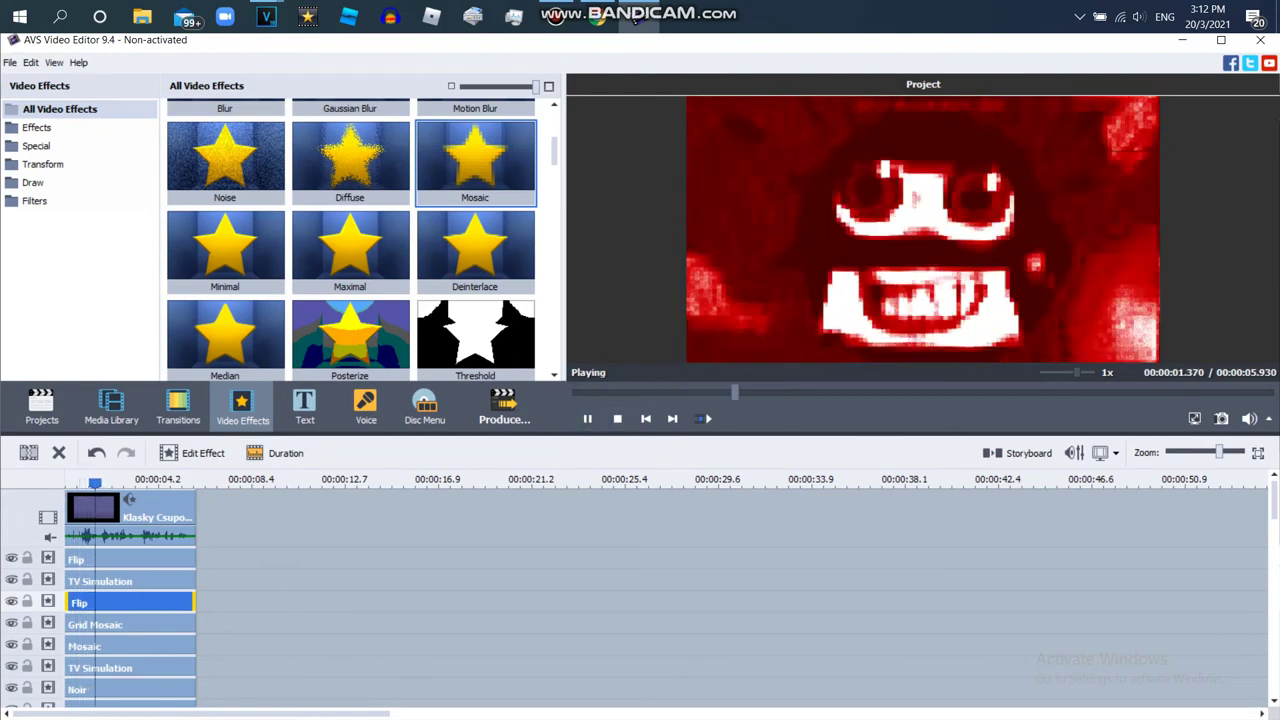
key(space)
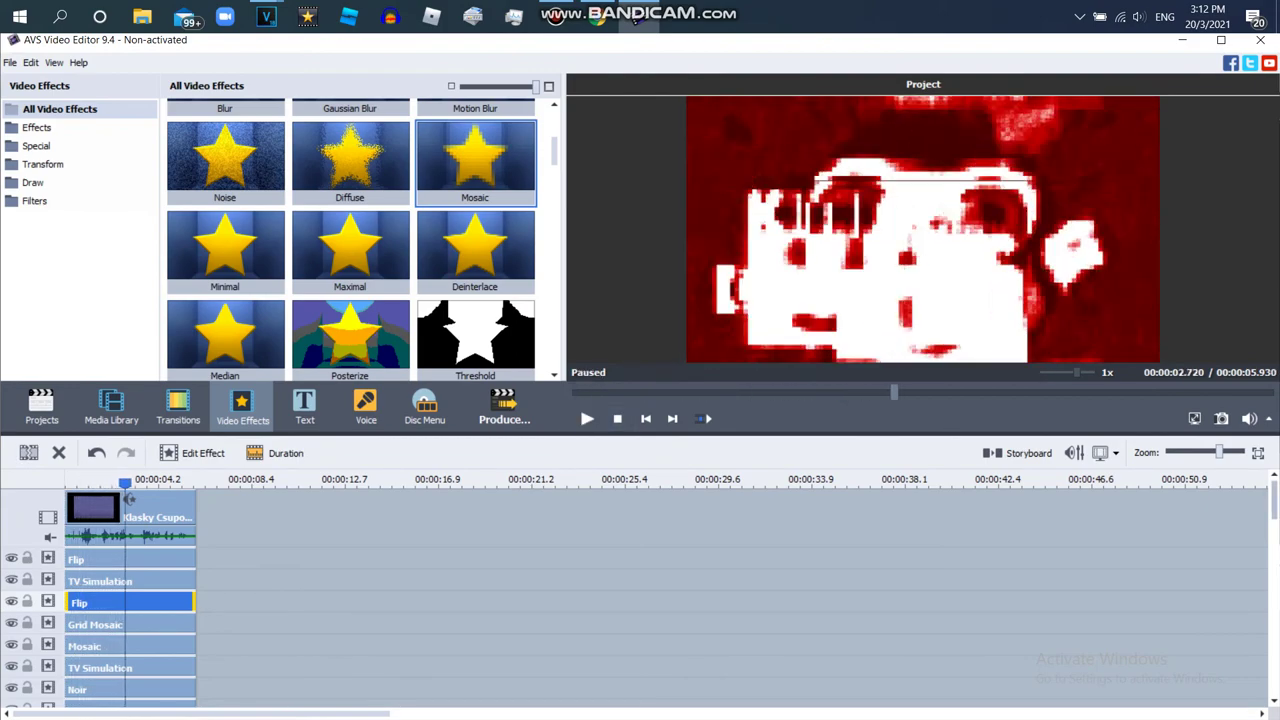
Step: Apply the video clip's audio correction with a Pitch Shift rate of 105 and open the audio correction of the voice-track clip
scroll(1165, 620, down, 5)
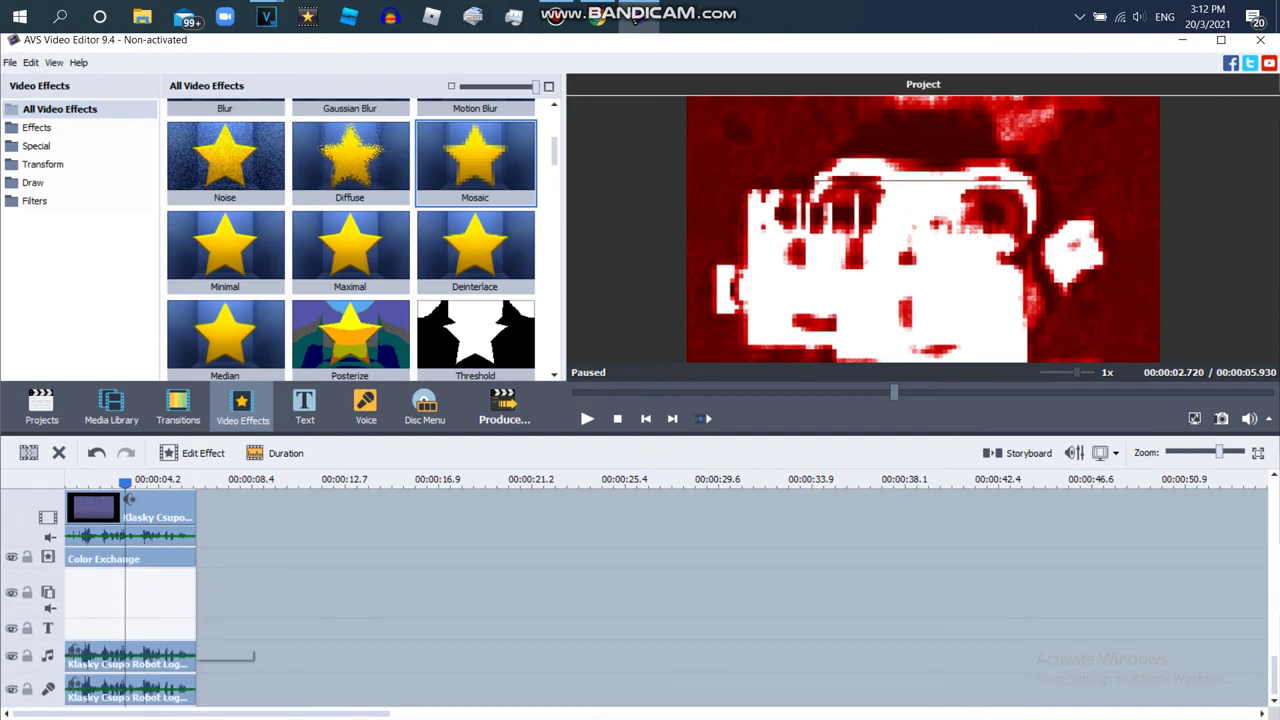
click(129, 505)
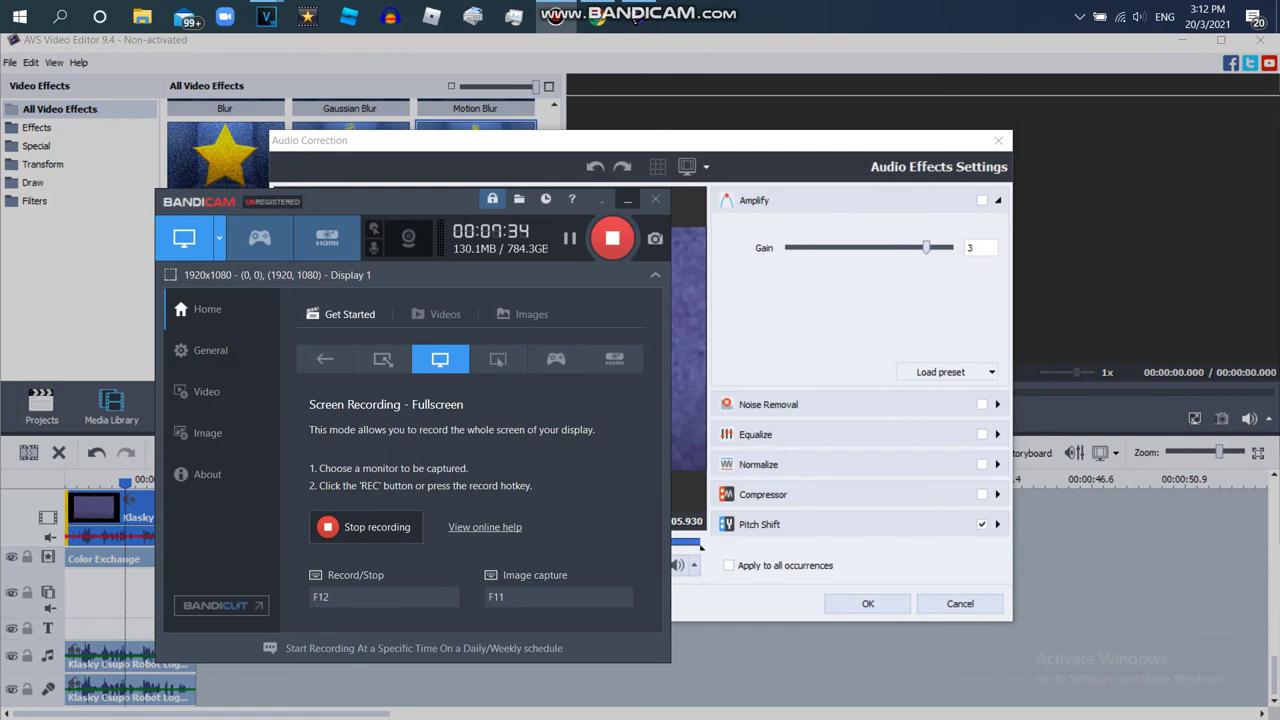
click(627, 200)
click(997, 524)
click(868, 603)
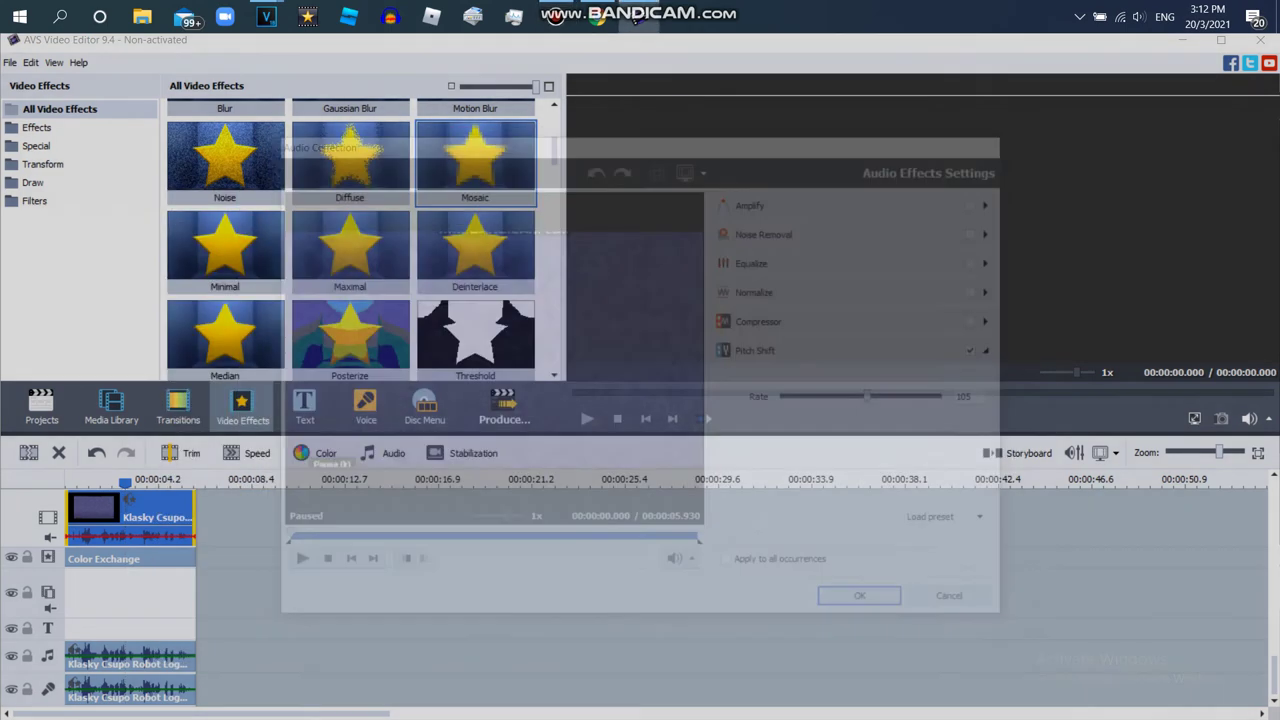
click(130, 691)
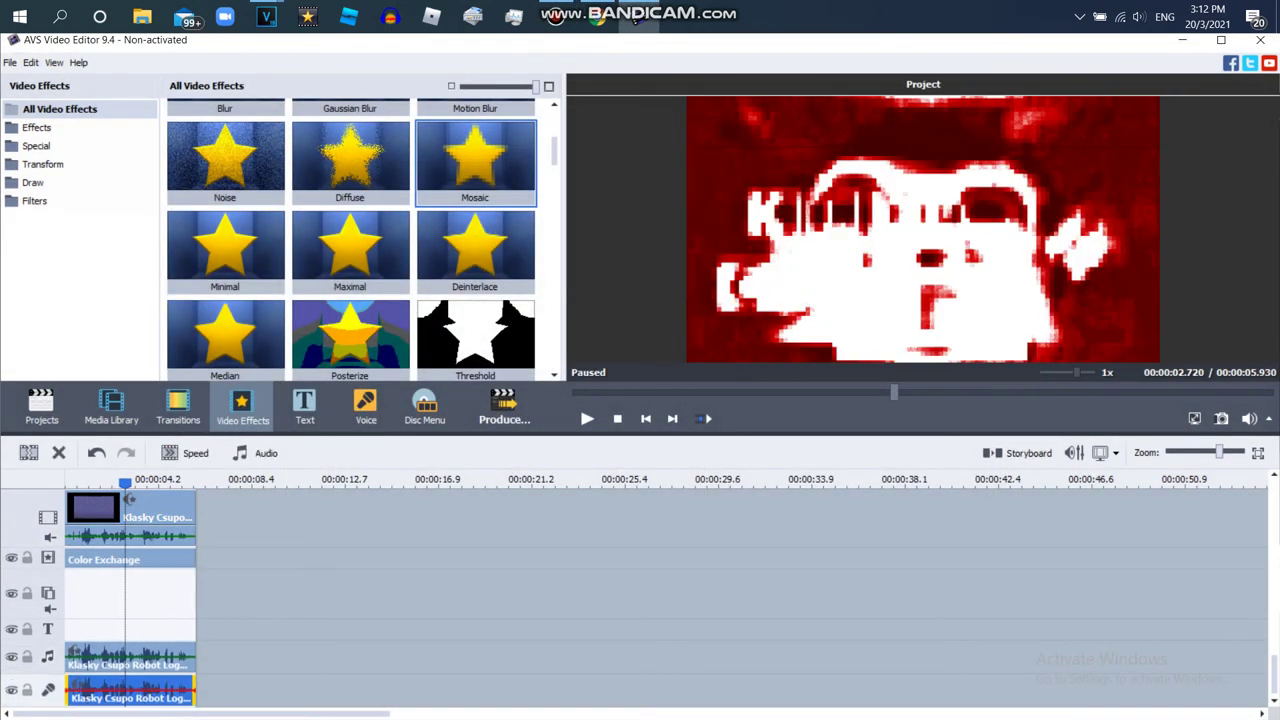
Step: Switch to Chrome, search YouTube again for "g majro 765" and open the seven-month-old "Klasky Csupo In G-Major 765" video with 1.4K views
click(636, 22)
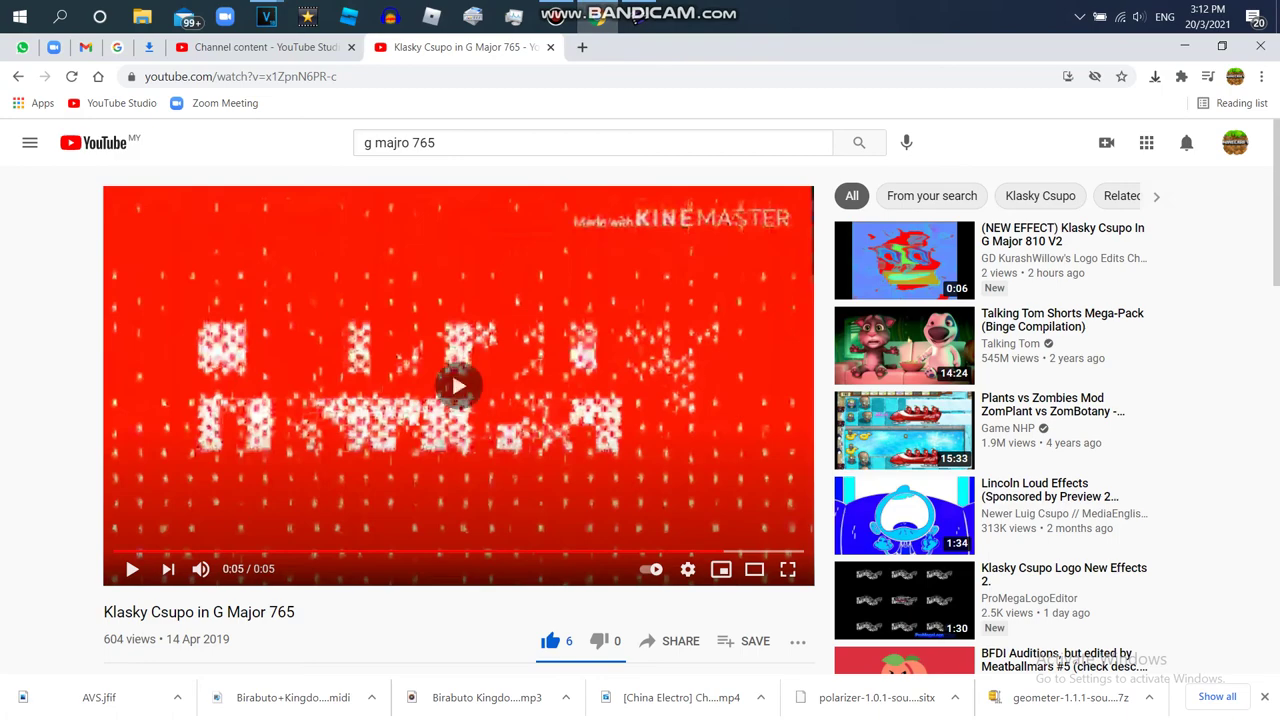
click(859, 143)
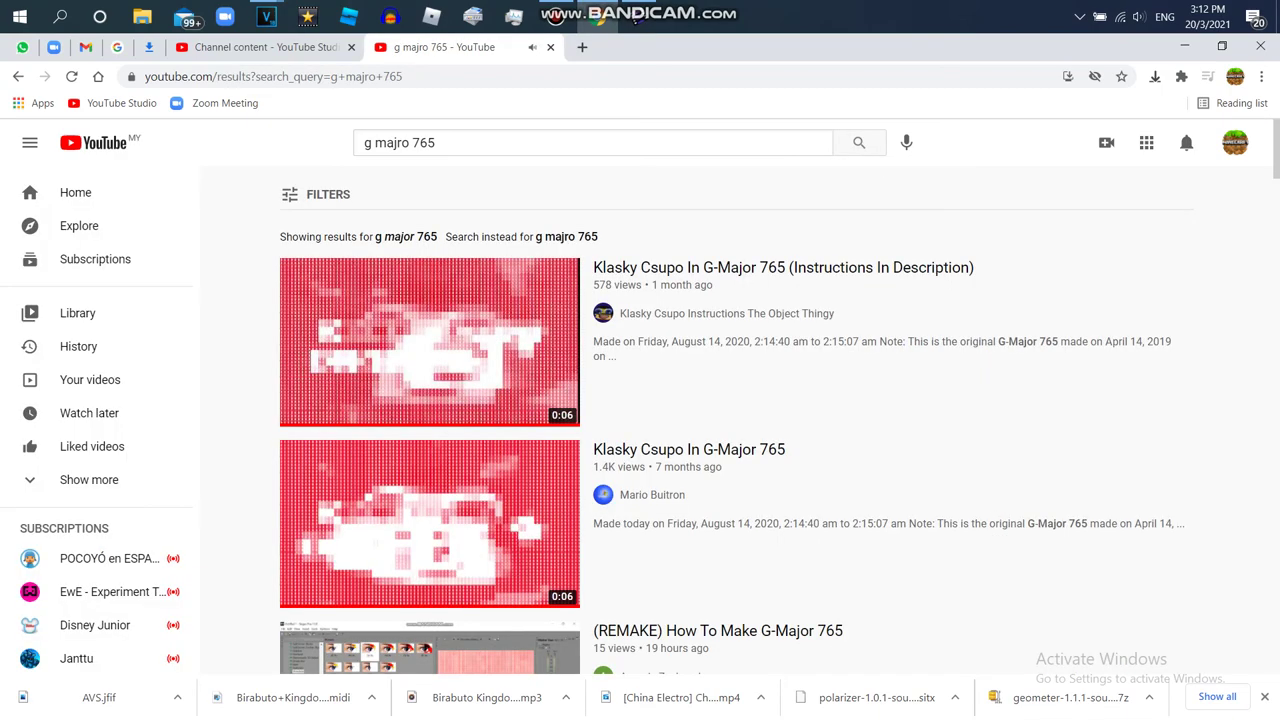
scroll(736, 420, down, 3)
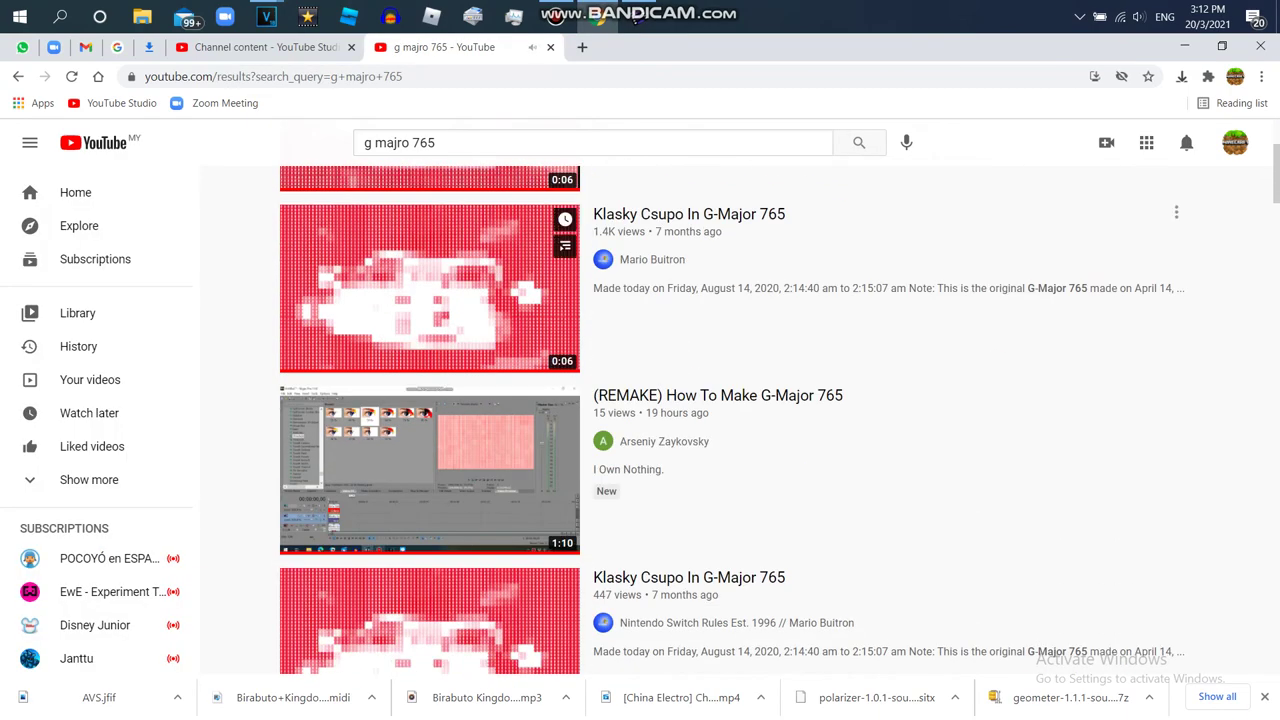
click(430, 289)
Step: Expand the video's description and examine the recipe's second track and audio pitch settings
scroll(640, 420, down, 3)
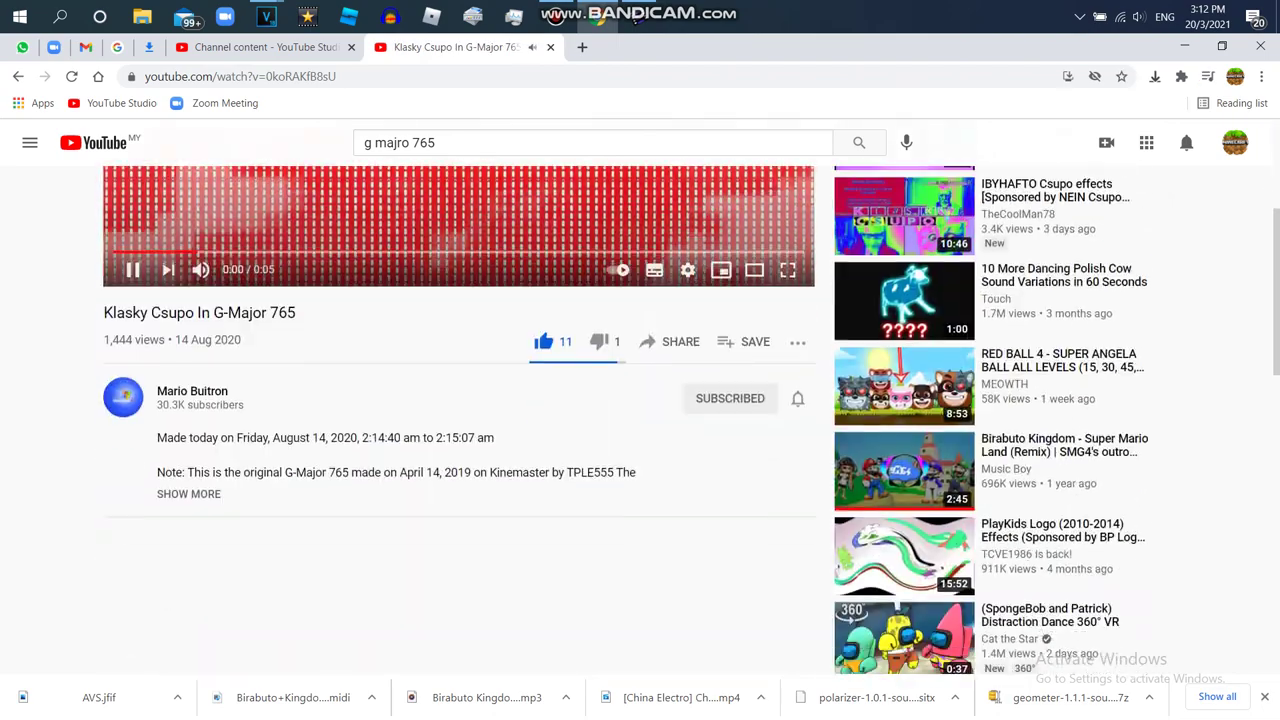
key(Down)
key(Down)
key(Down)
scroll(300, 370, up, 4)
click(300, 370)
scroll(300, 370, down, 4)
click(188, 383)
key(Down)
key(Down)
key(Down)
key(Down)
key(Down)
key(Down)
key(Down)
key(Down)
key(Down)
key(Down)
key(Down)
key(Down)
key(Down)
key(Down)
key(Down)
key(Down)
key(Down)
key(Down)
key(Down)
key(Down)
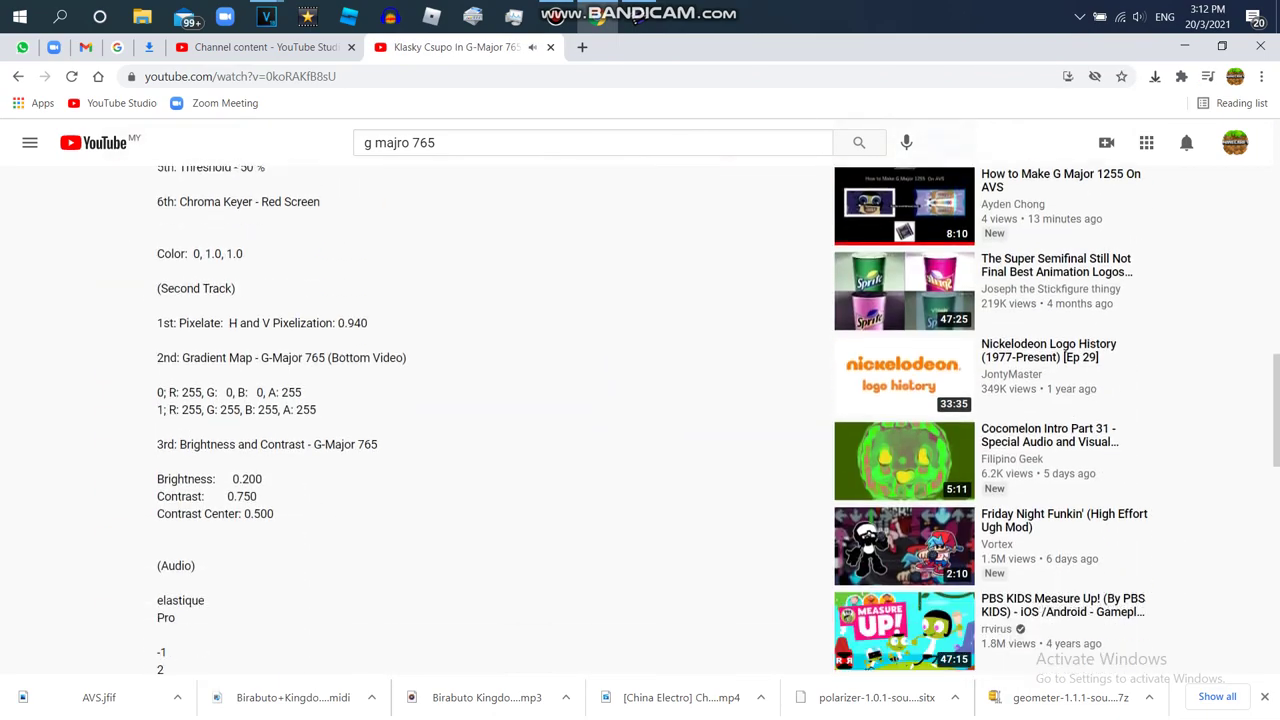
Step: Return to AVS Video Editor and apply the voice-track clip's audio correction with a Pitch Shift rate of 75
click(636, 20)
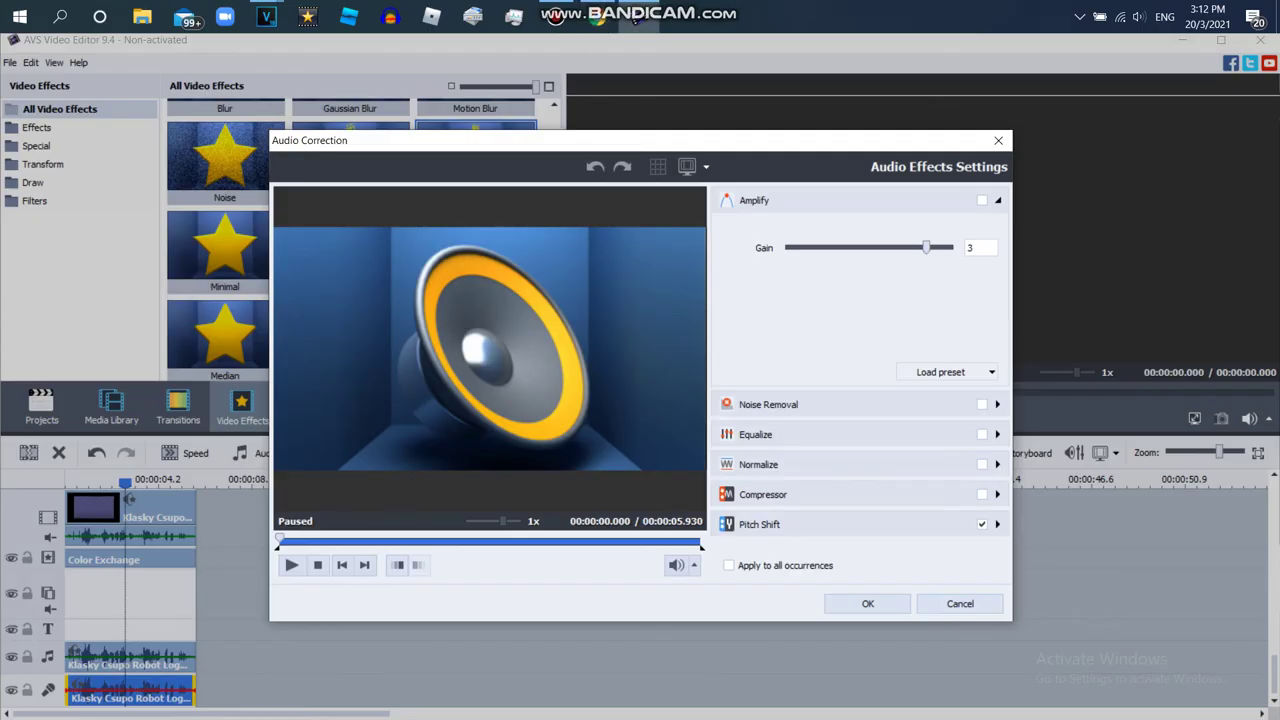
click(868, 604)
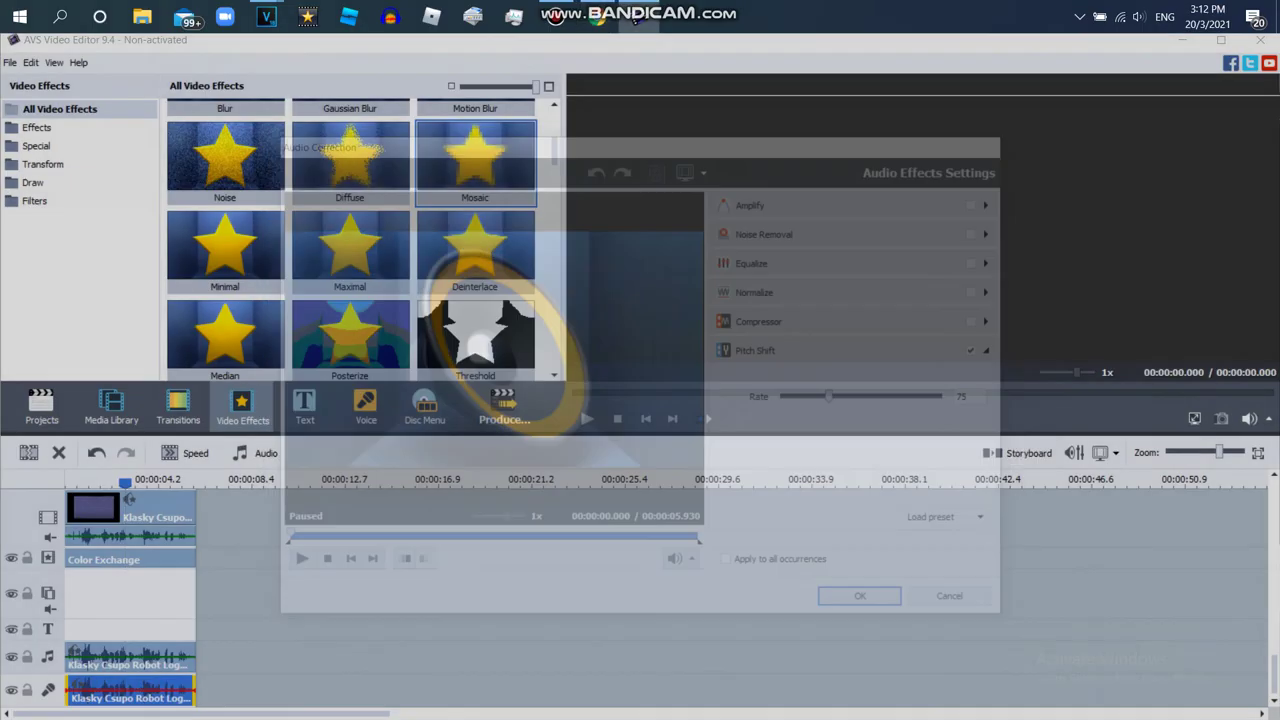
Step: Set the music-track audio clip's Pitch Shift rate to 89 and play the project from the start
click(130, 658)
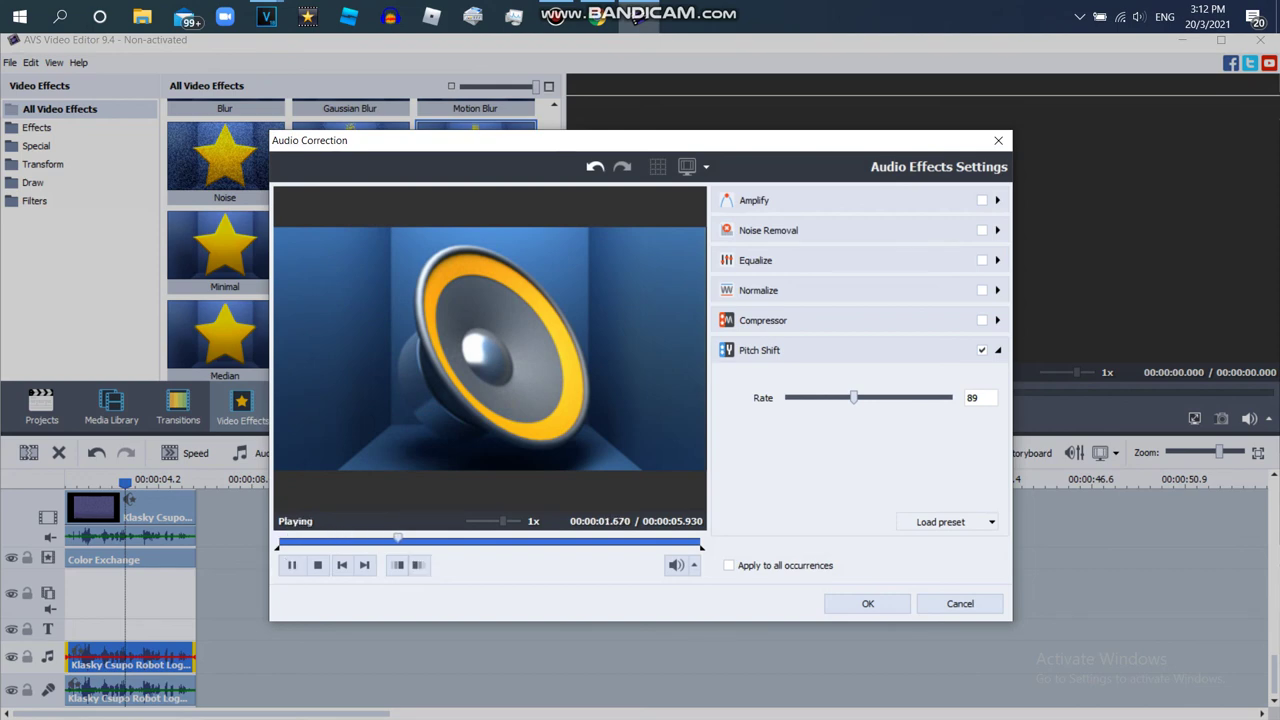
click(868, 604)
click(67, 483)
click(588, 419)
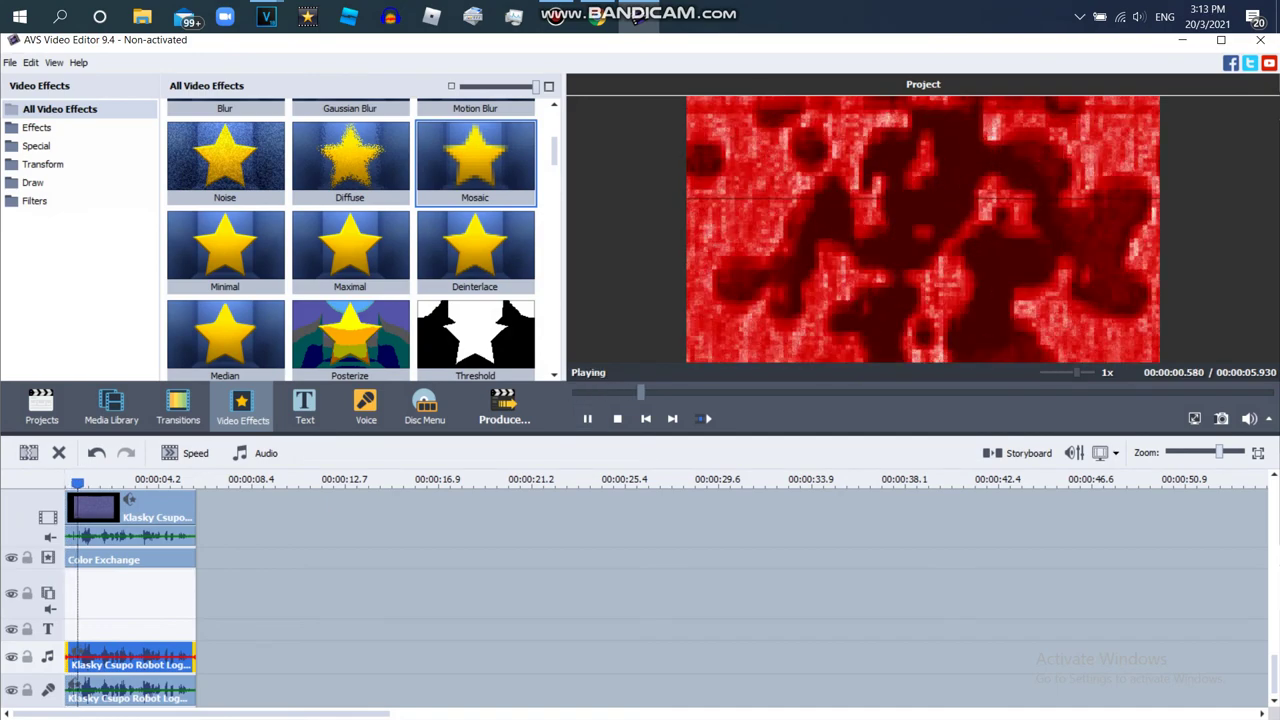